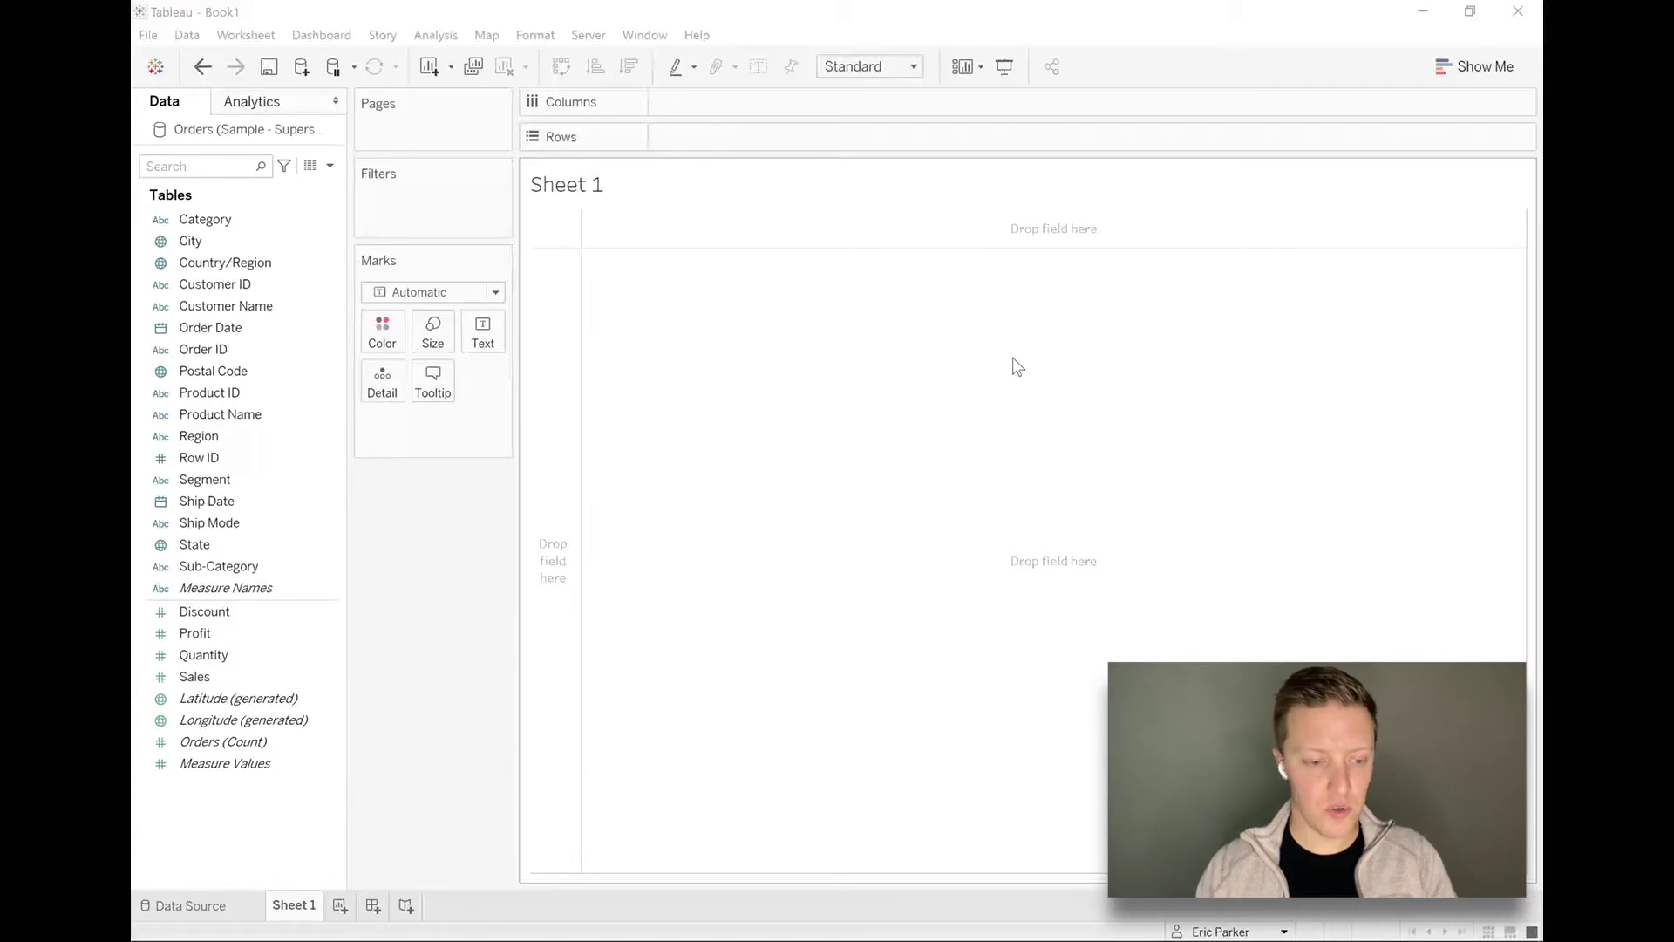
Check the Notepad note beside Tableau, then bring Tableau back to the front
key(alt+Tab)
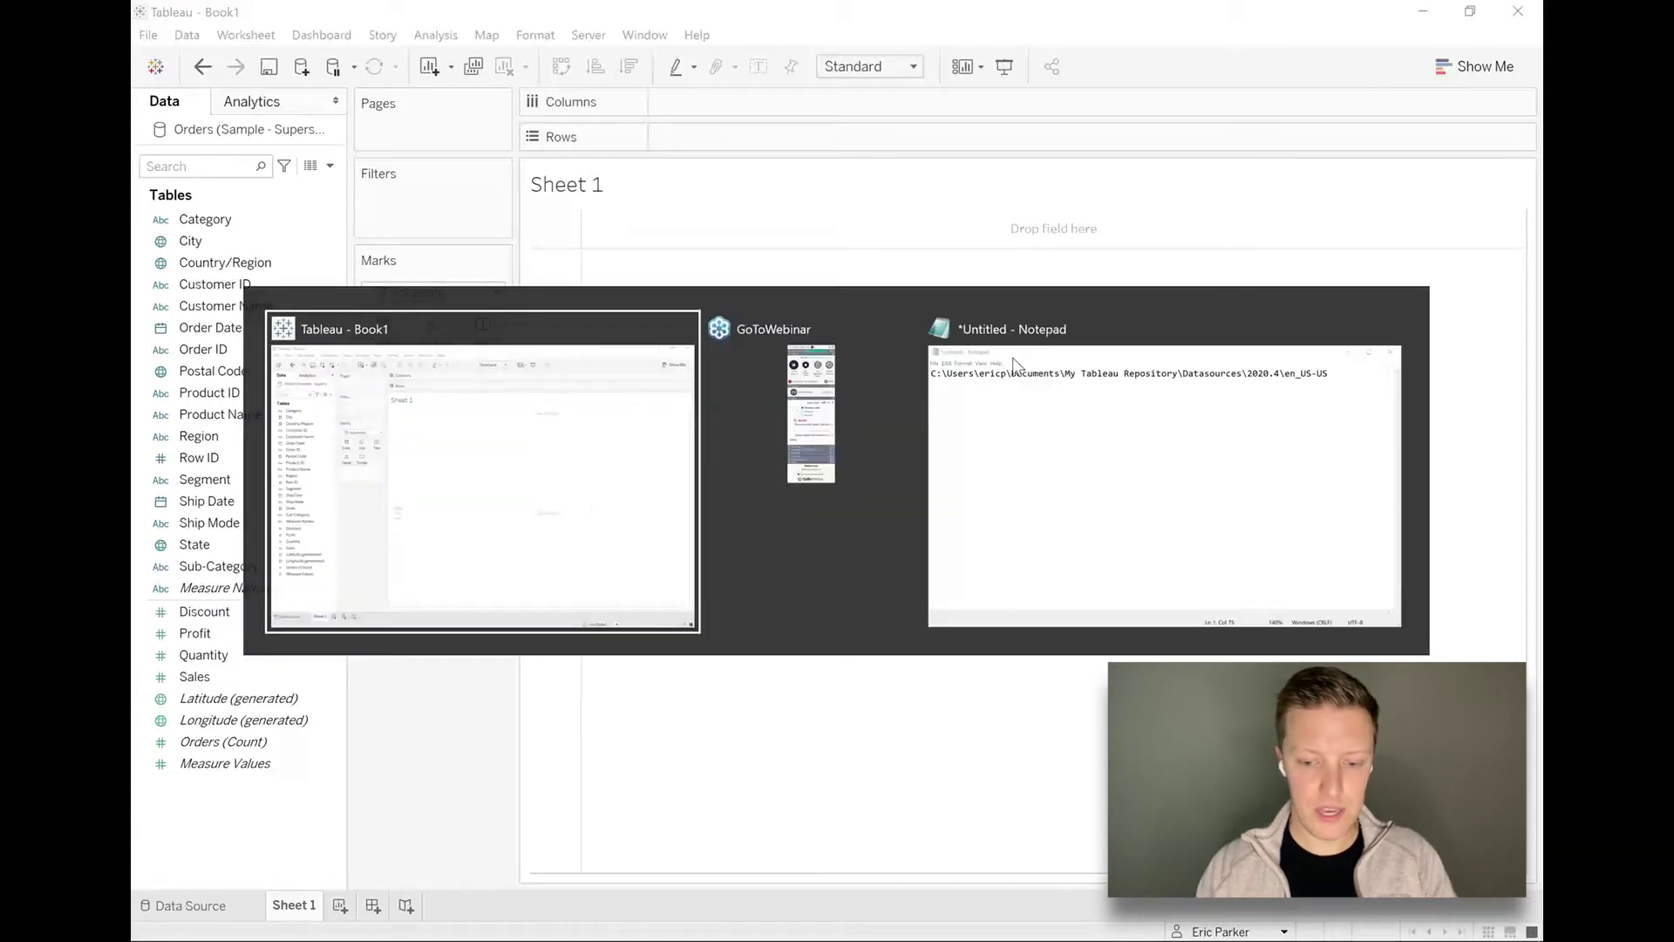
click(1014, 363)
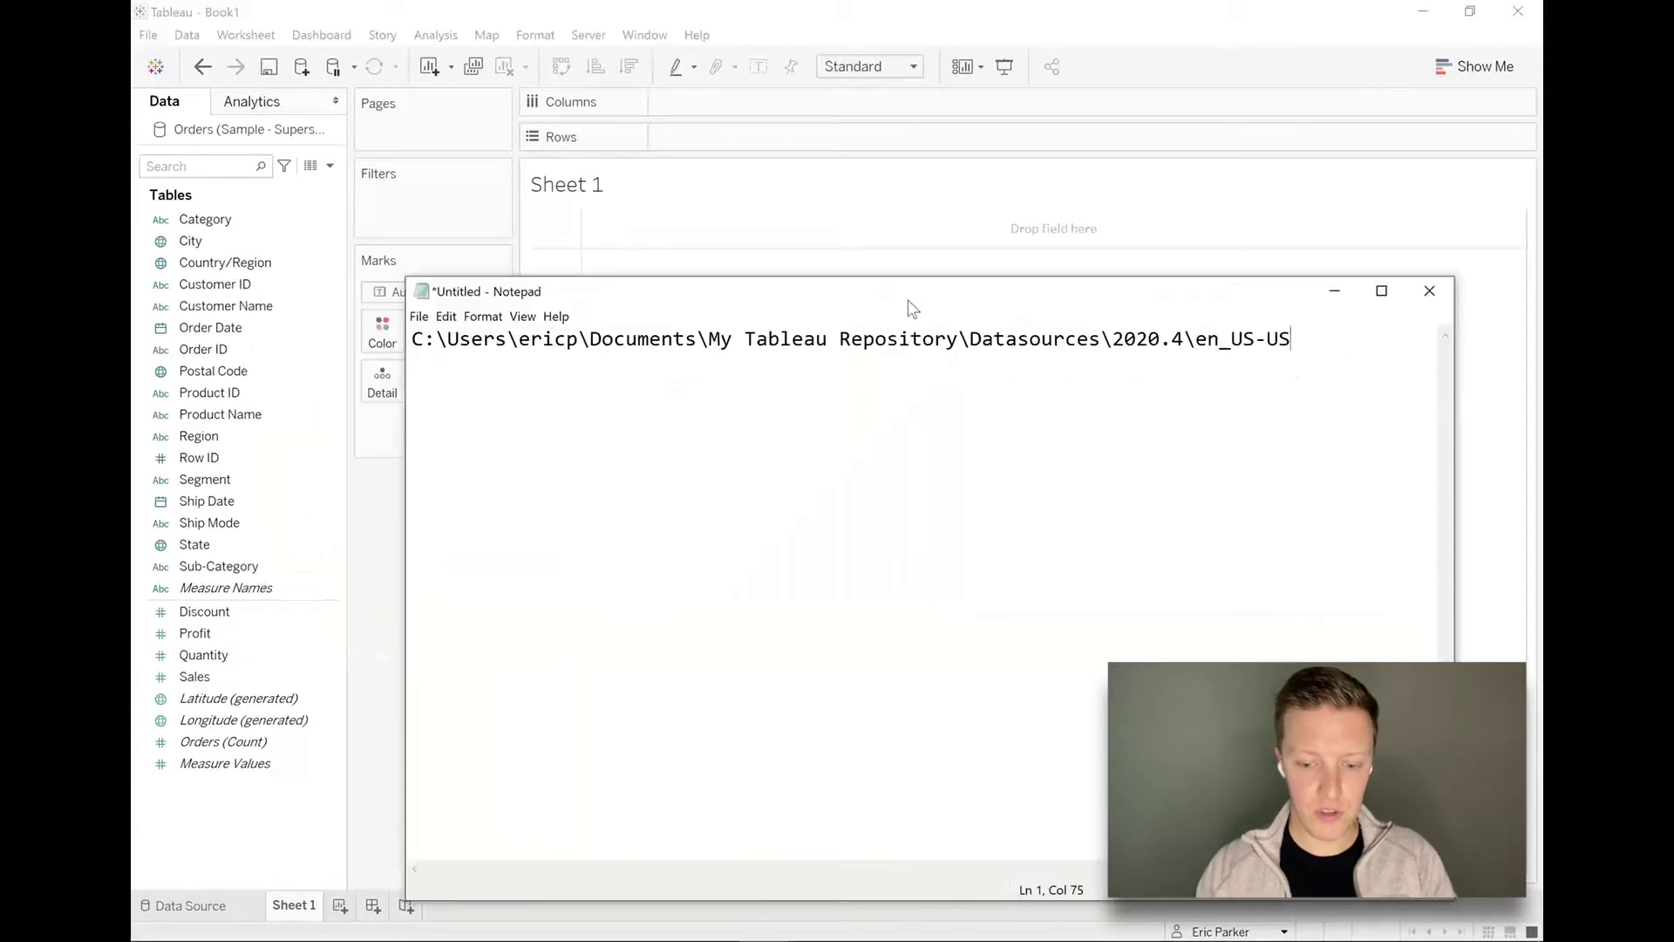
drag(913, 310, 828, 303)
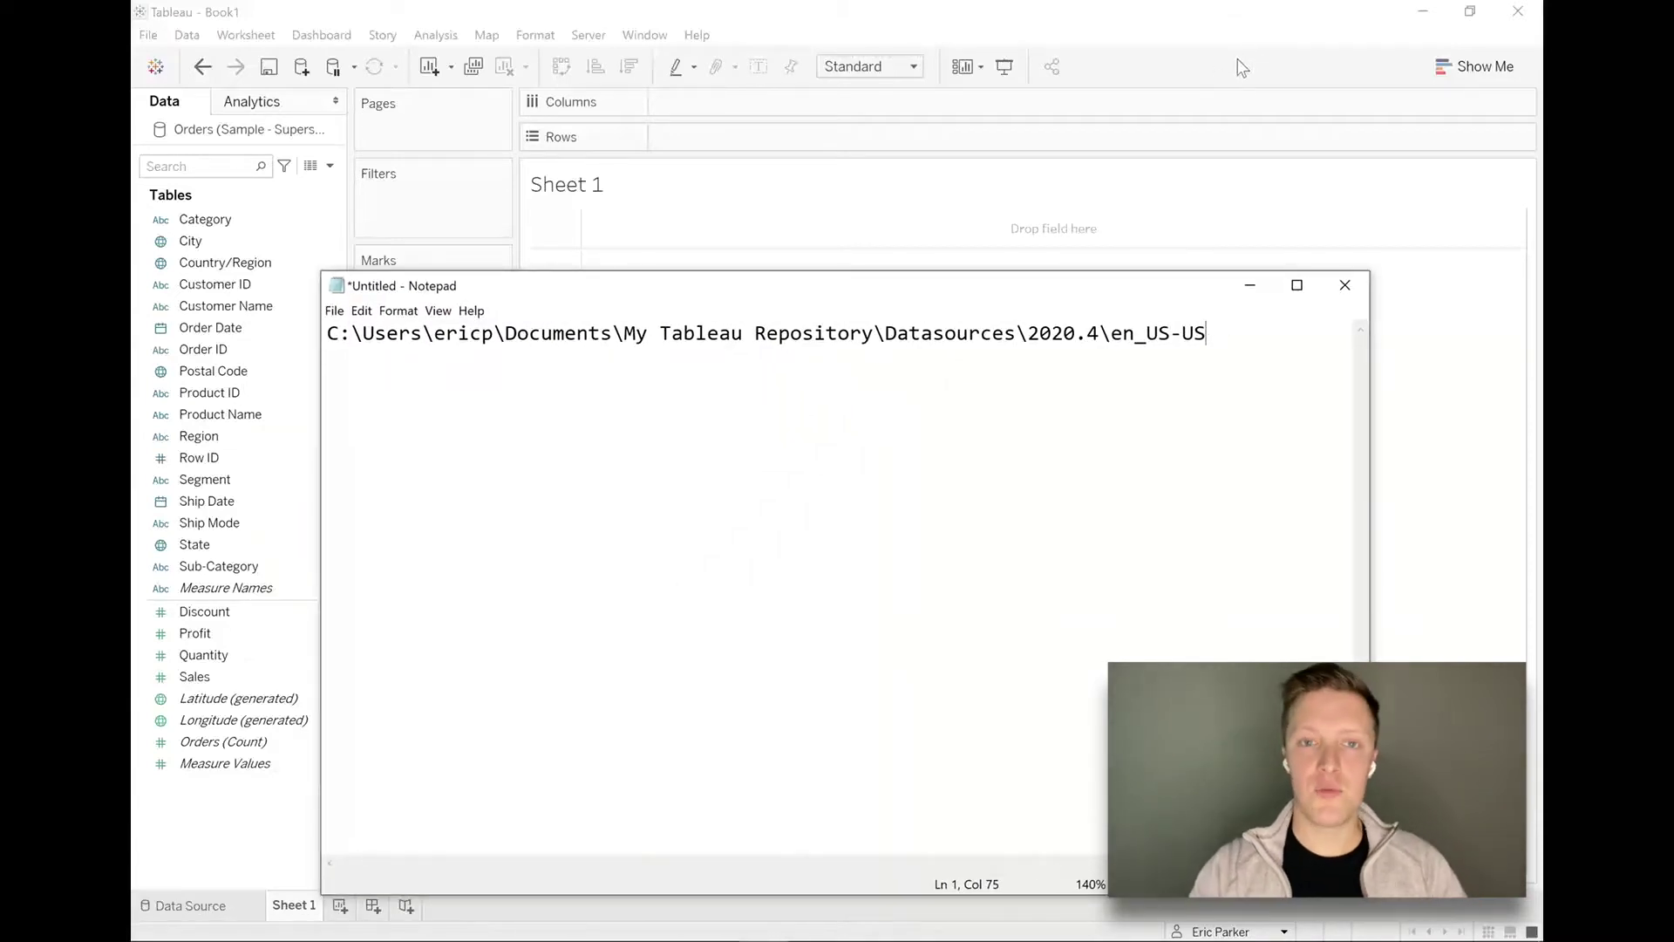
click(1243, 68)
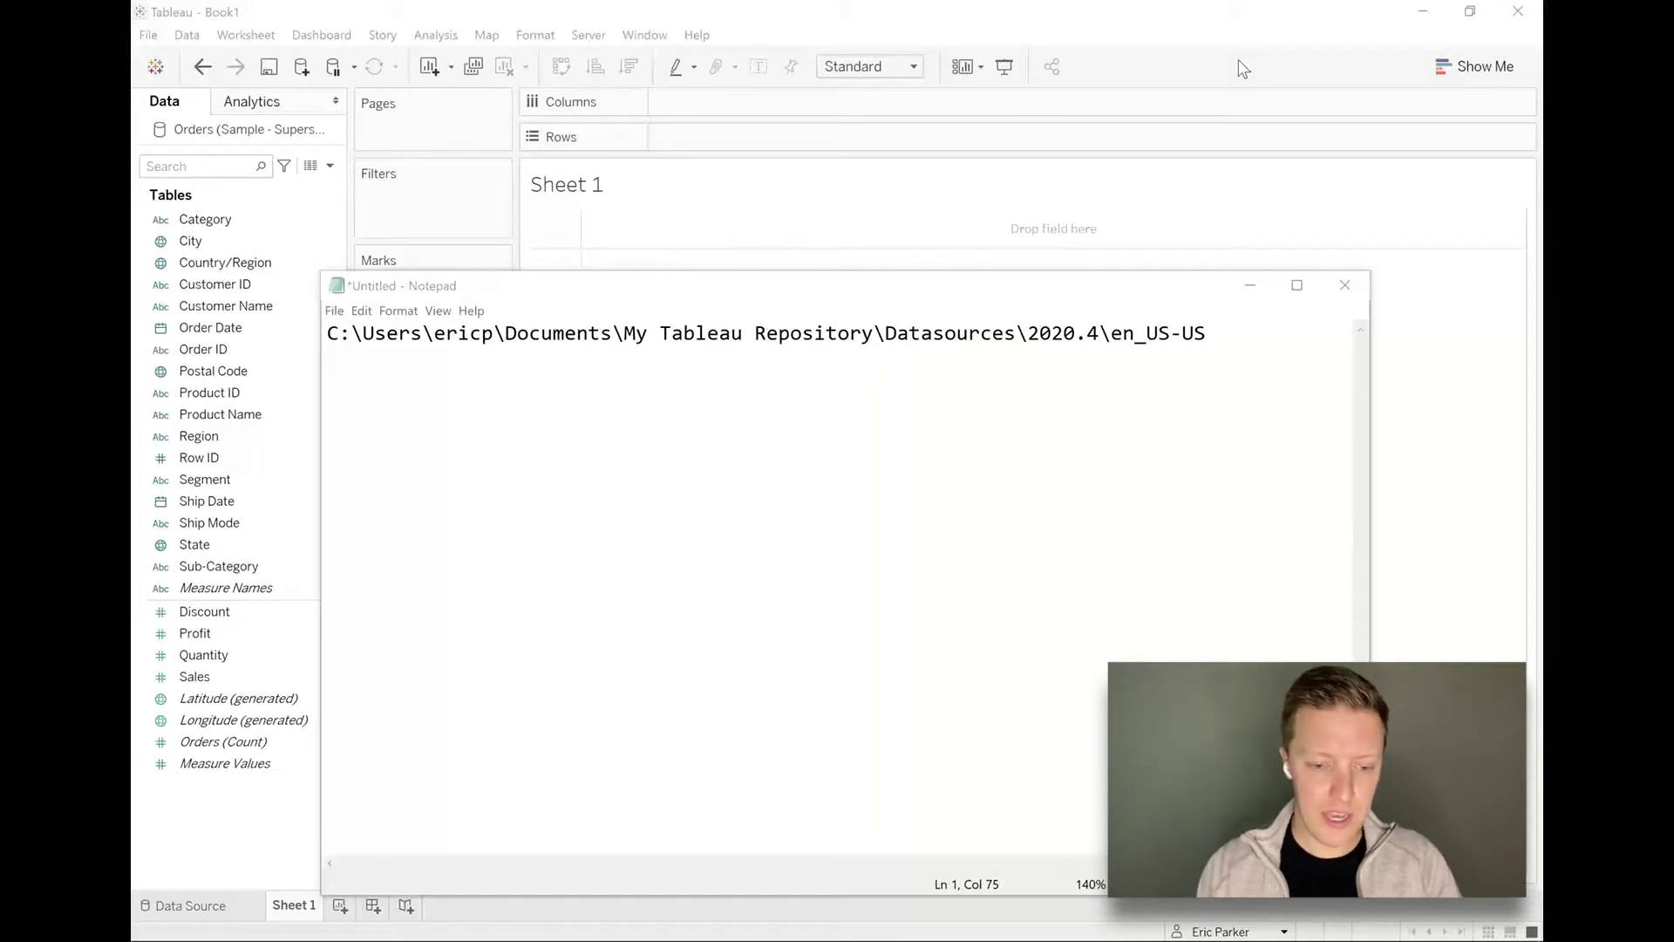
key(alt+Tab)
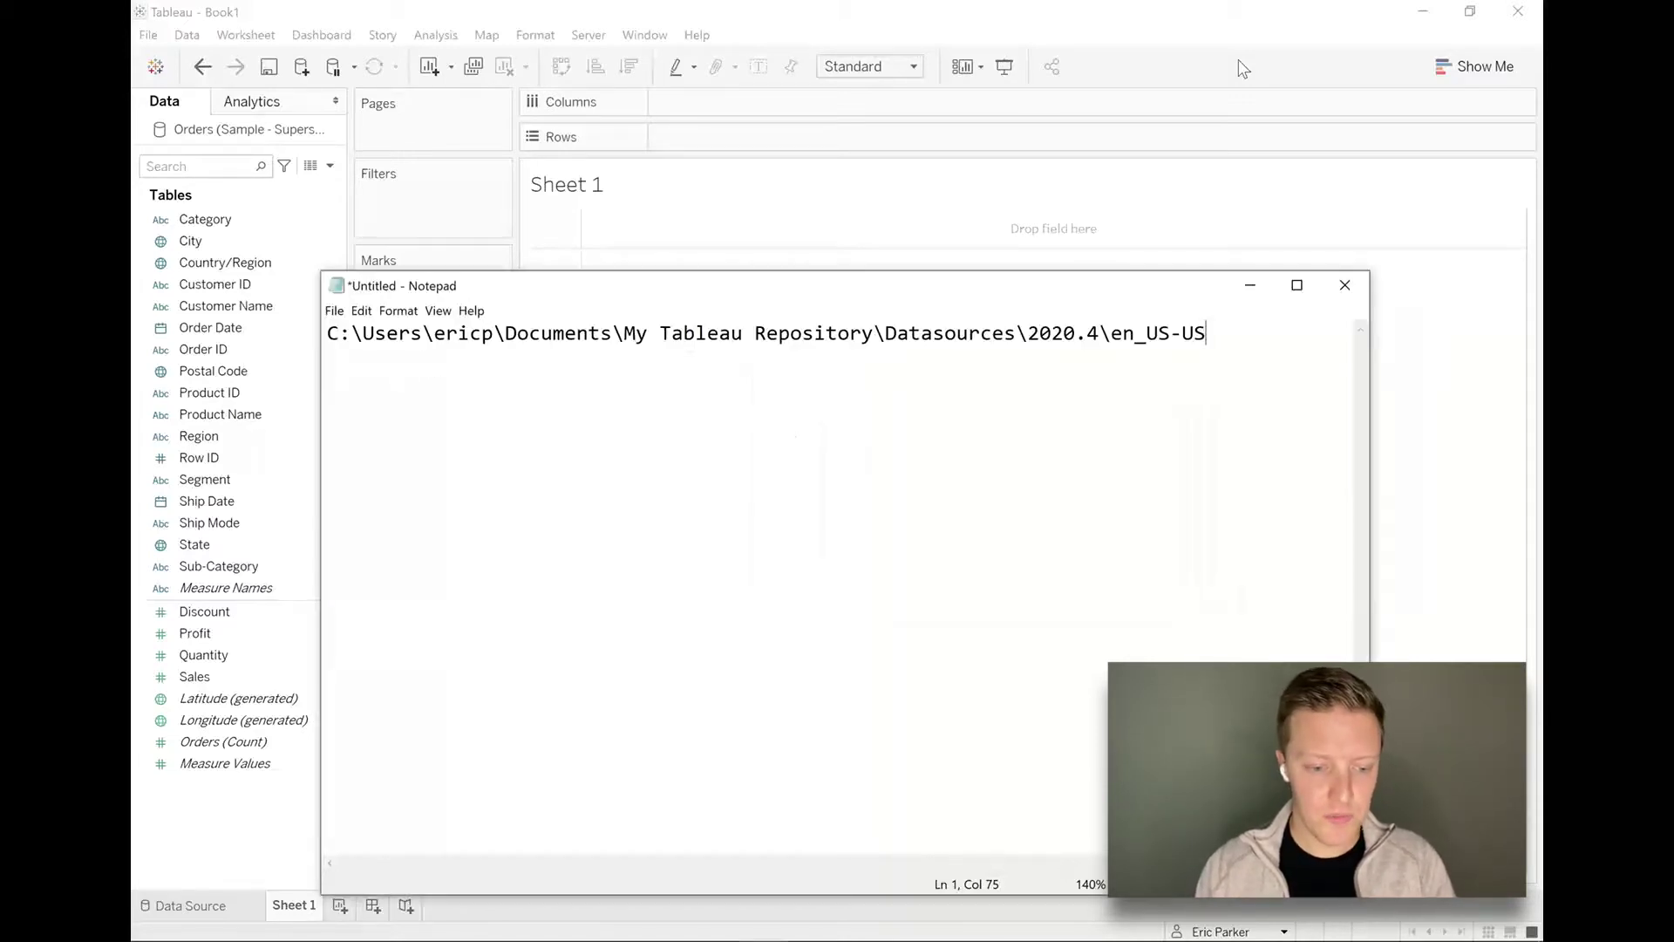
click(836, 16)
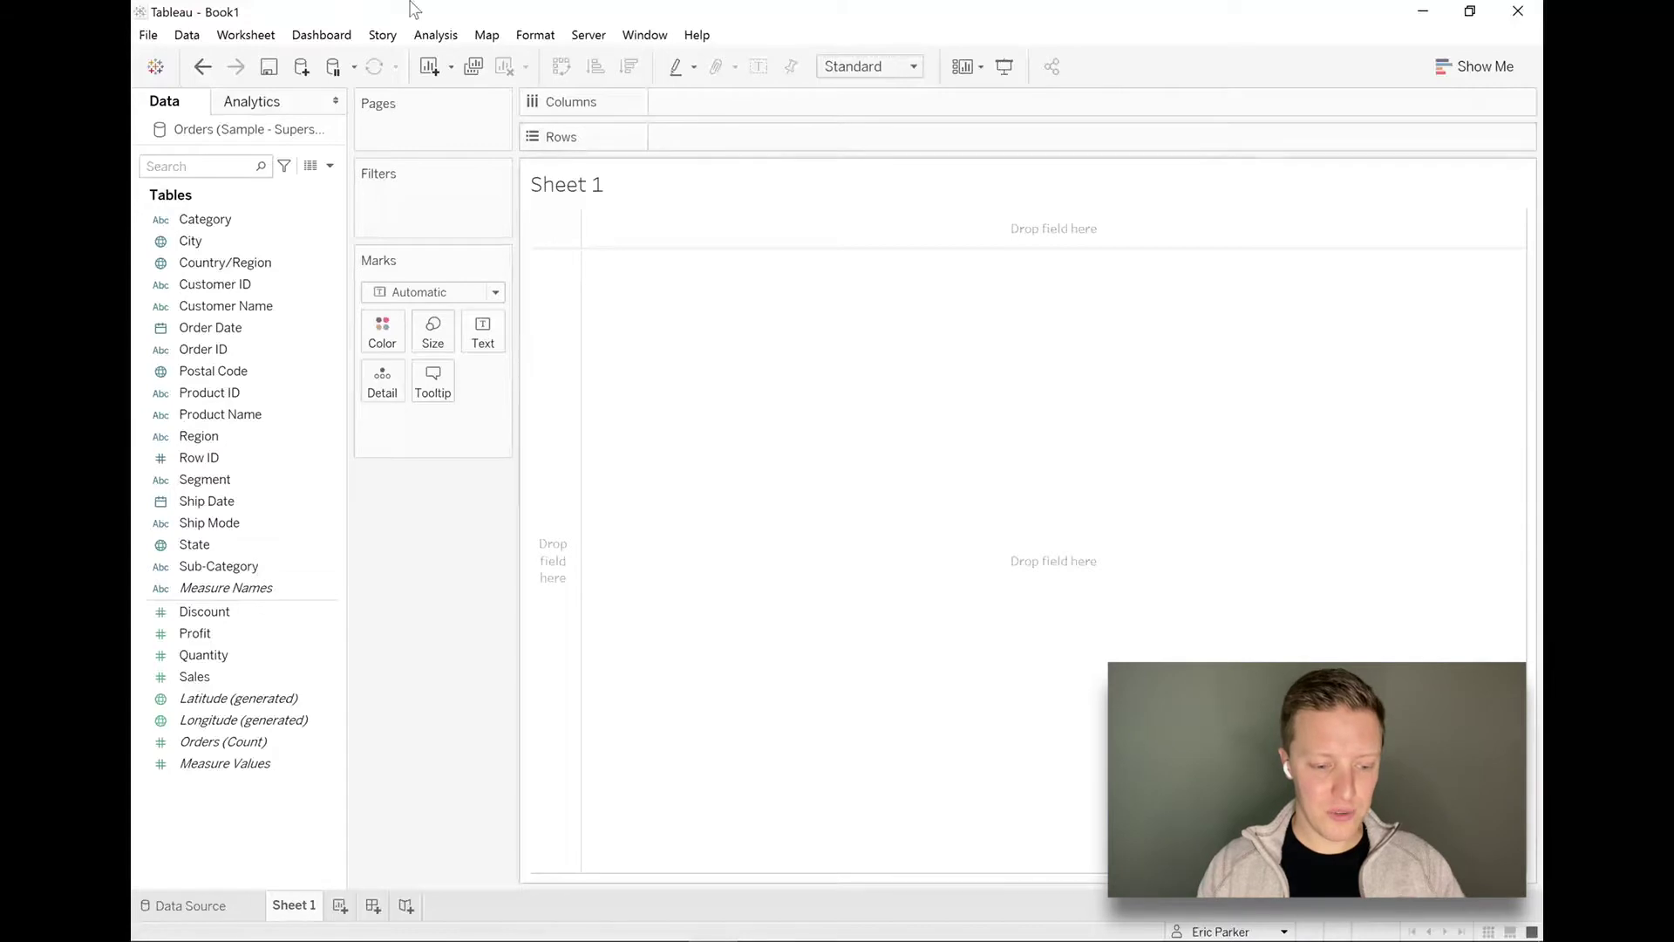
Start a calculated field from Order Date and name it Date
click(223, 330)
right_click(225, 332)
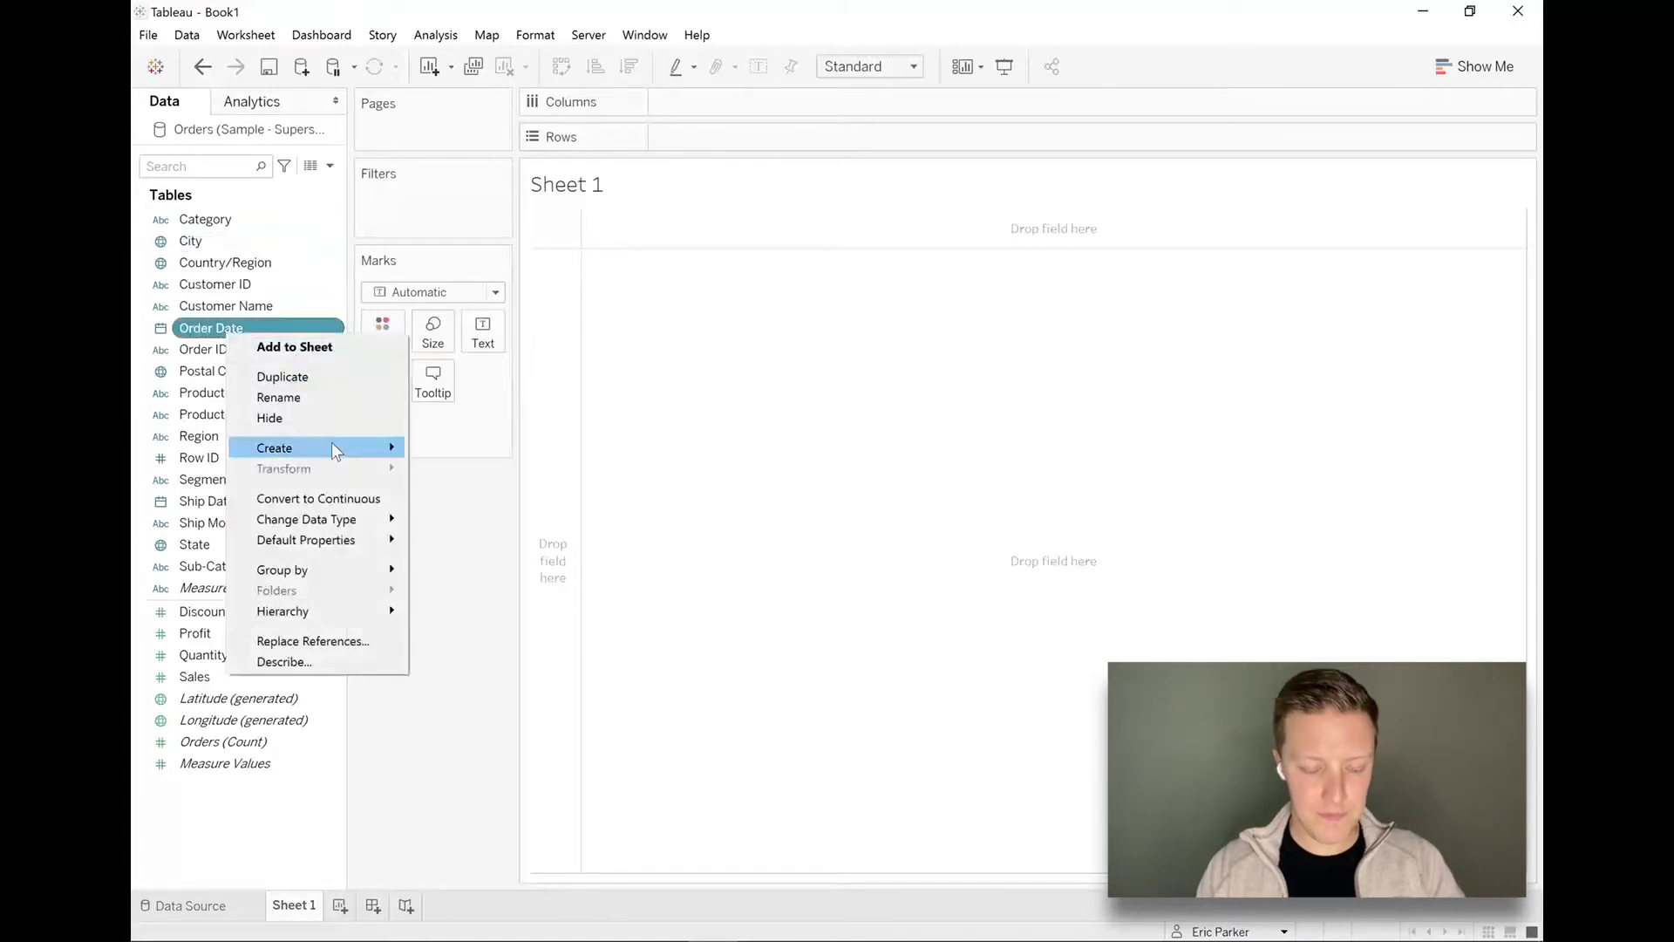
mouse_move(331, 442)
click(445, 457)
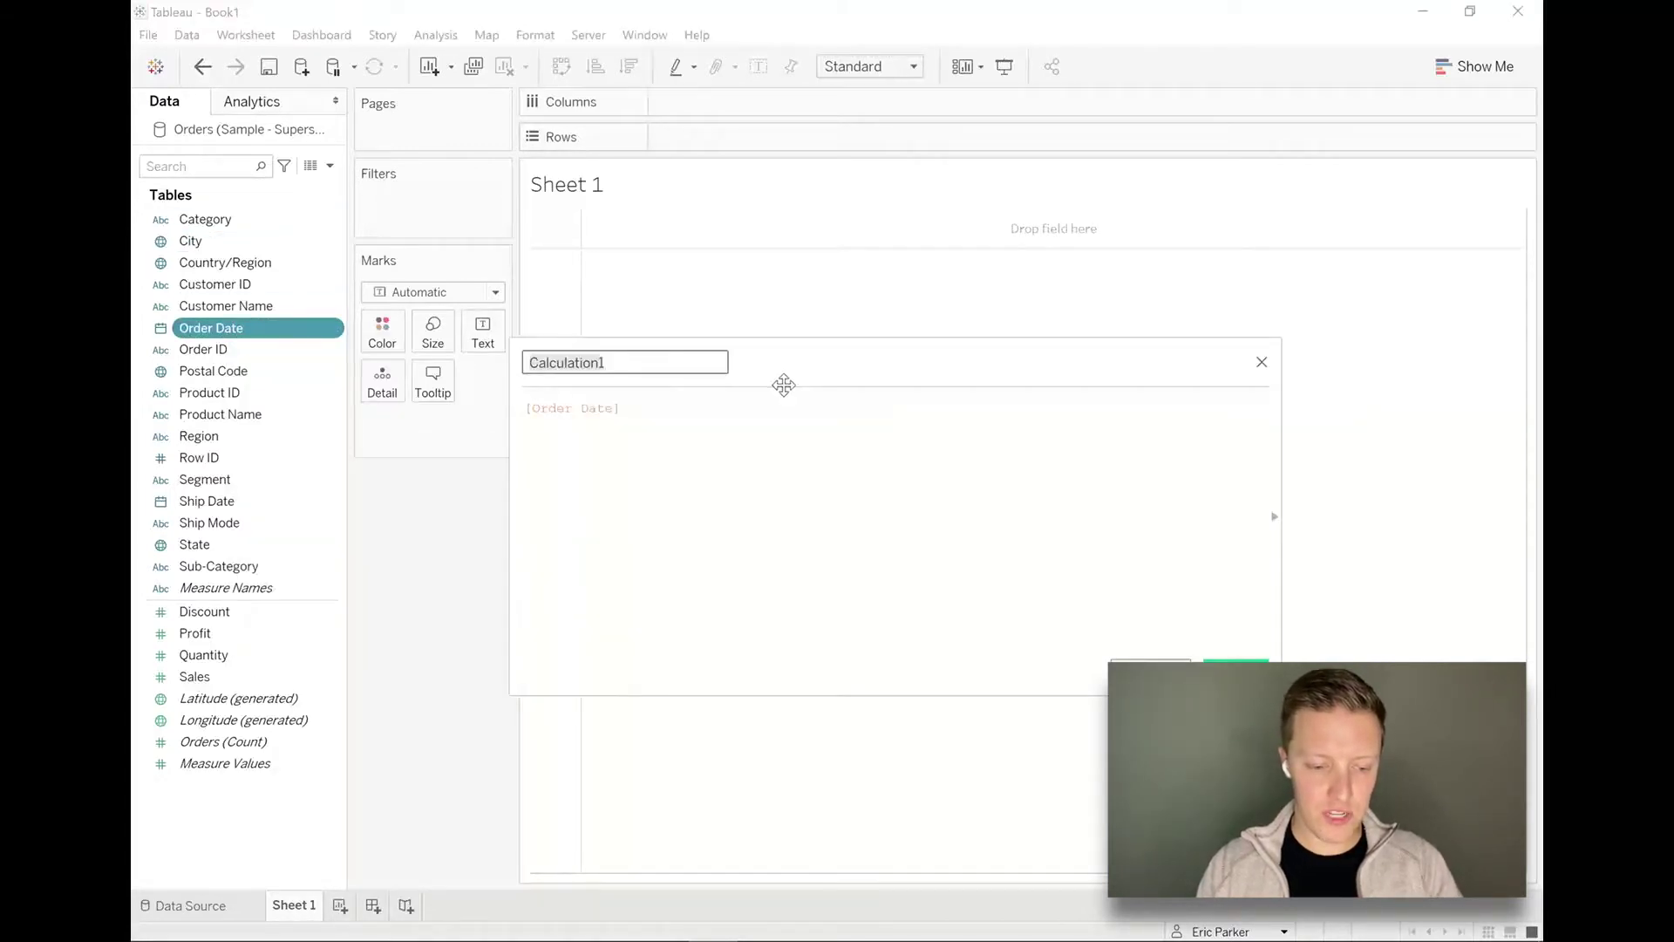
text(Date)
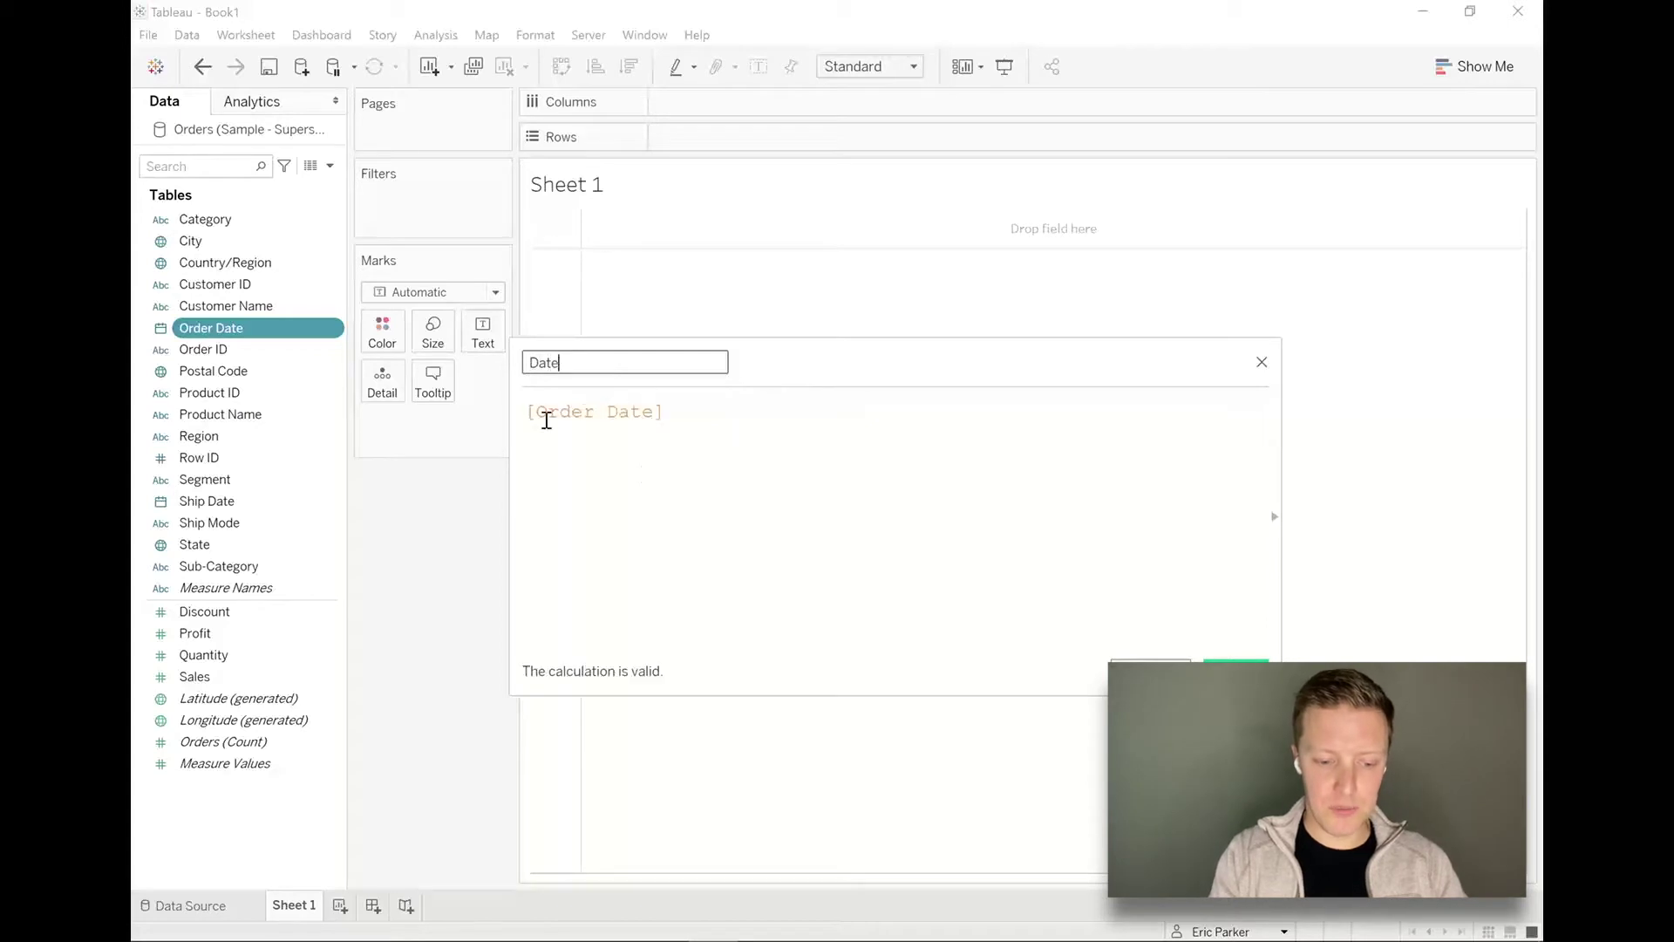
Enter the formula DATEADD('year',1,[Order Date]) and save the Date field
click(528, 412)
text(DATEADD(')
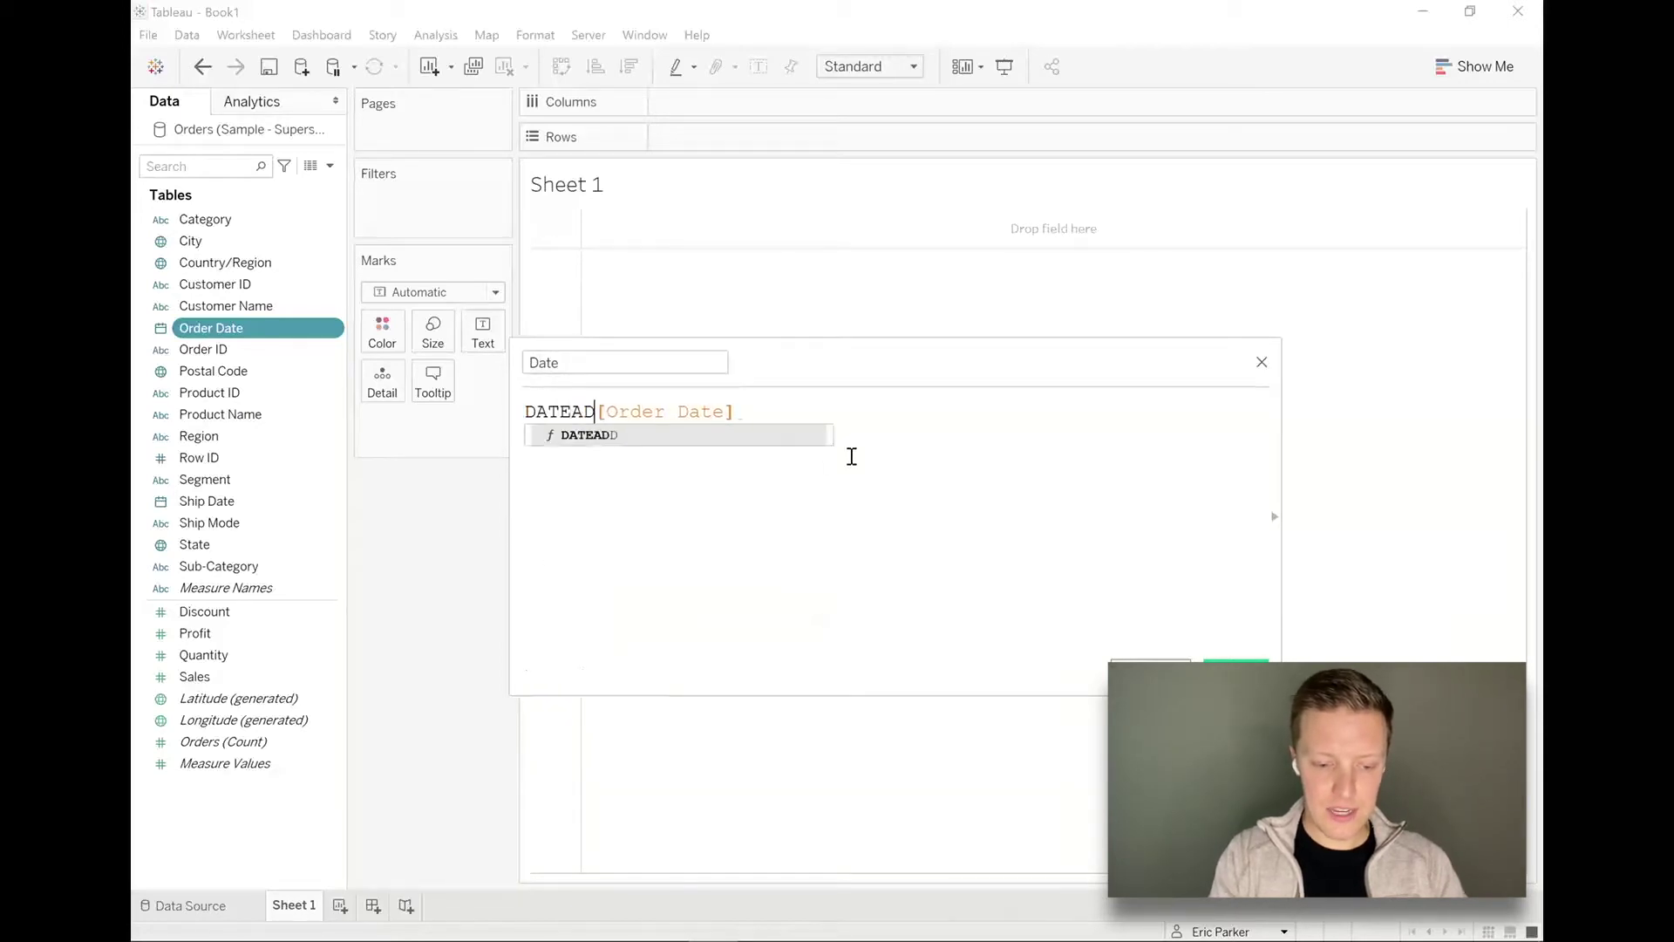
text(days)
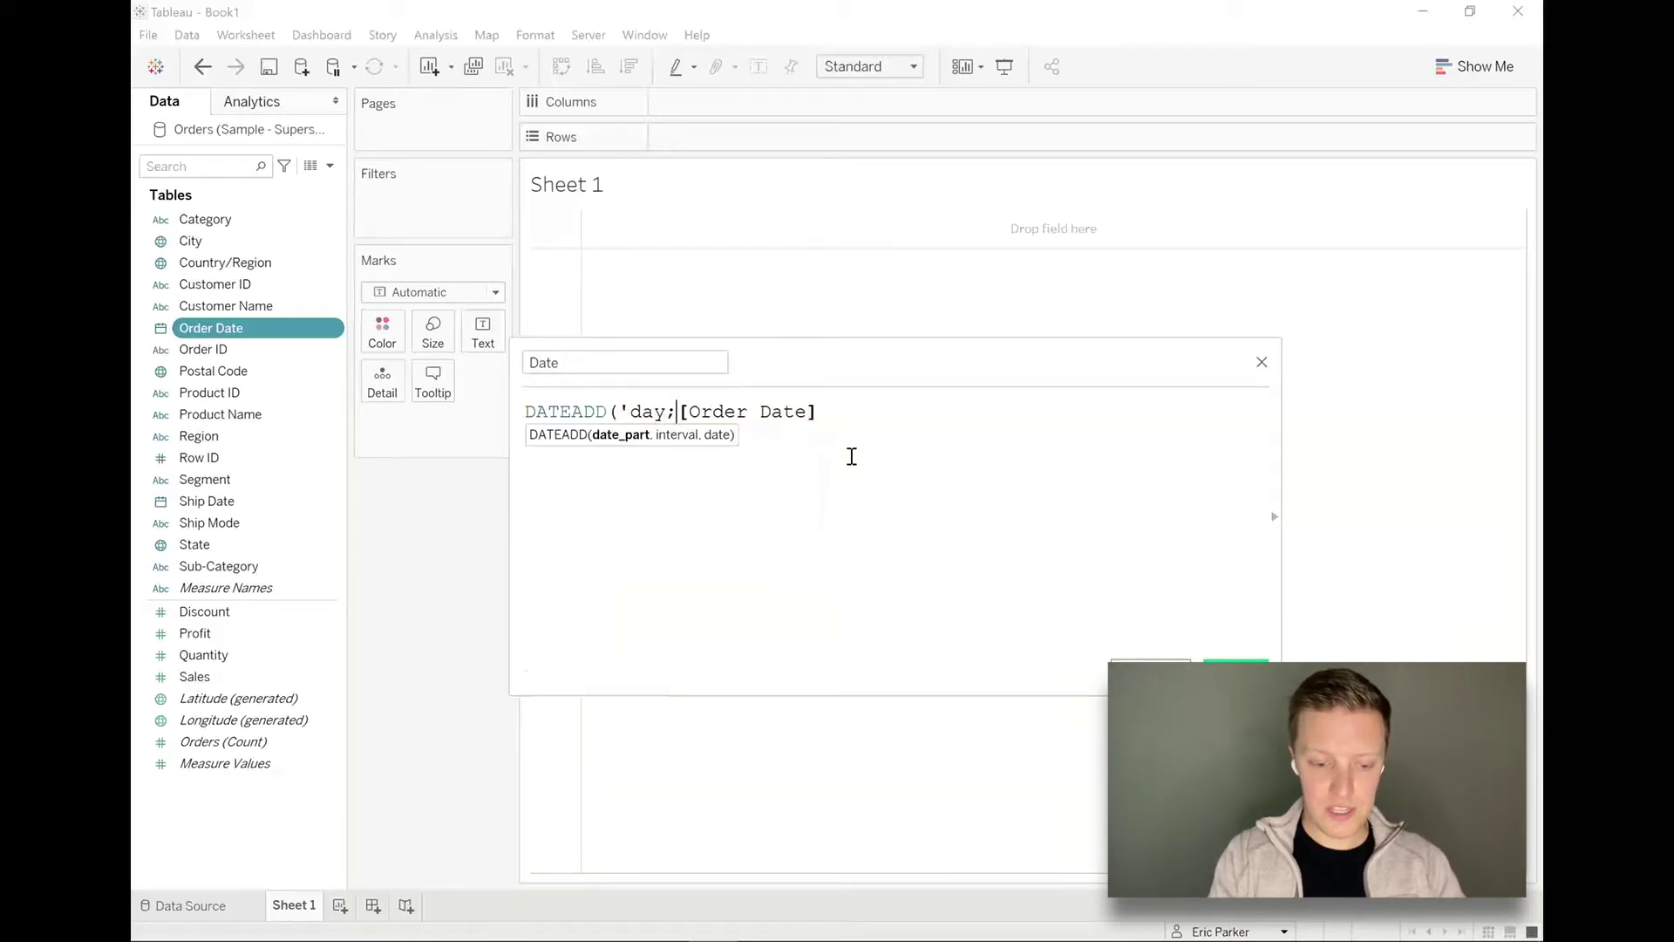
key(BackSpace)
key(BackSpace)
key(BackSpace)
key(BackSpace)
text(year',)
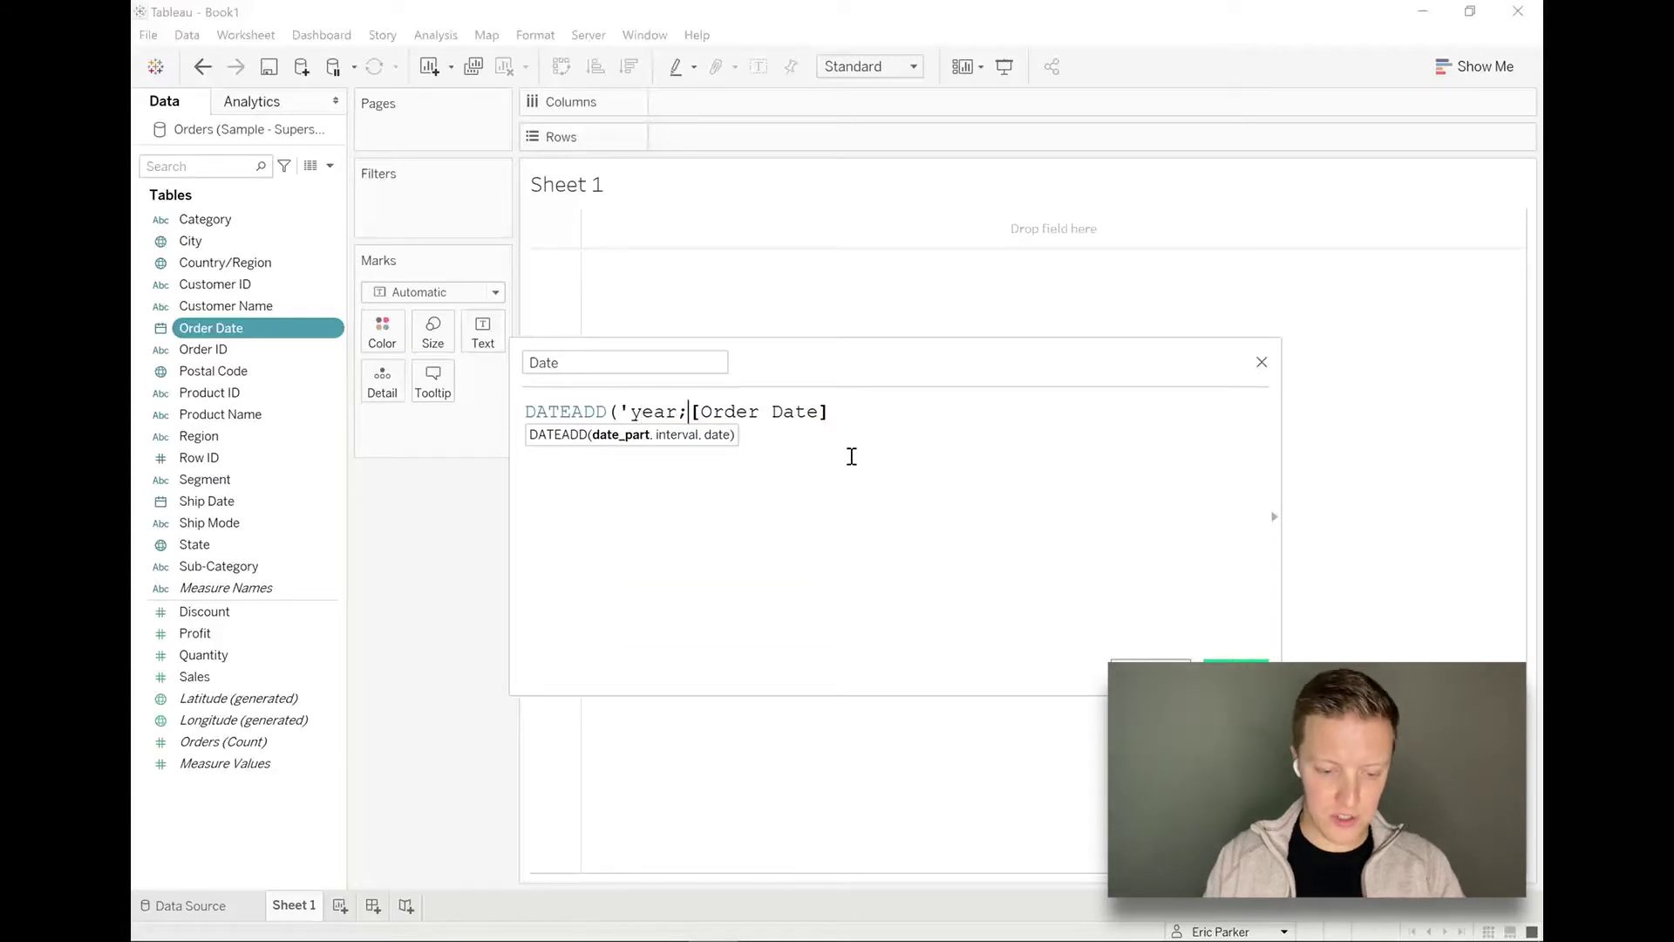
key(BackSpace)
key(BackSpace)
text(',)
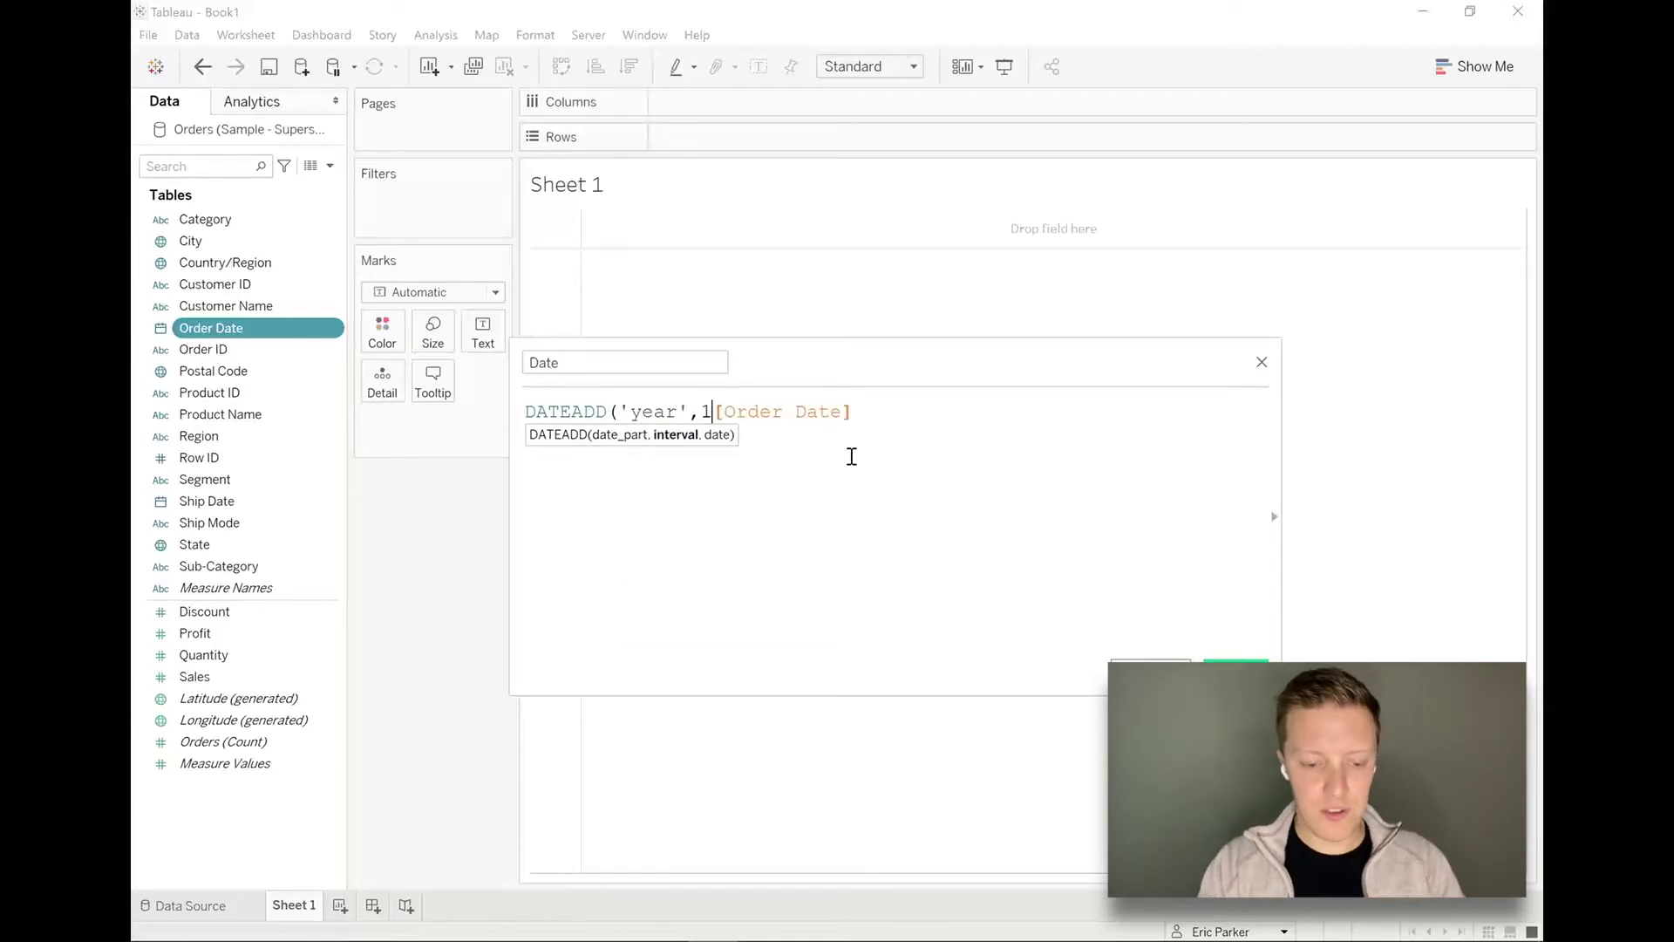
text(1,)
click(957, 433)
text())
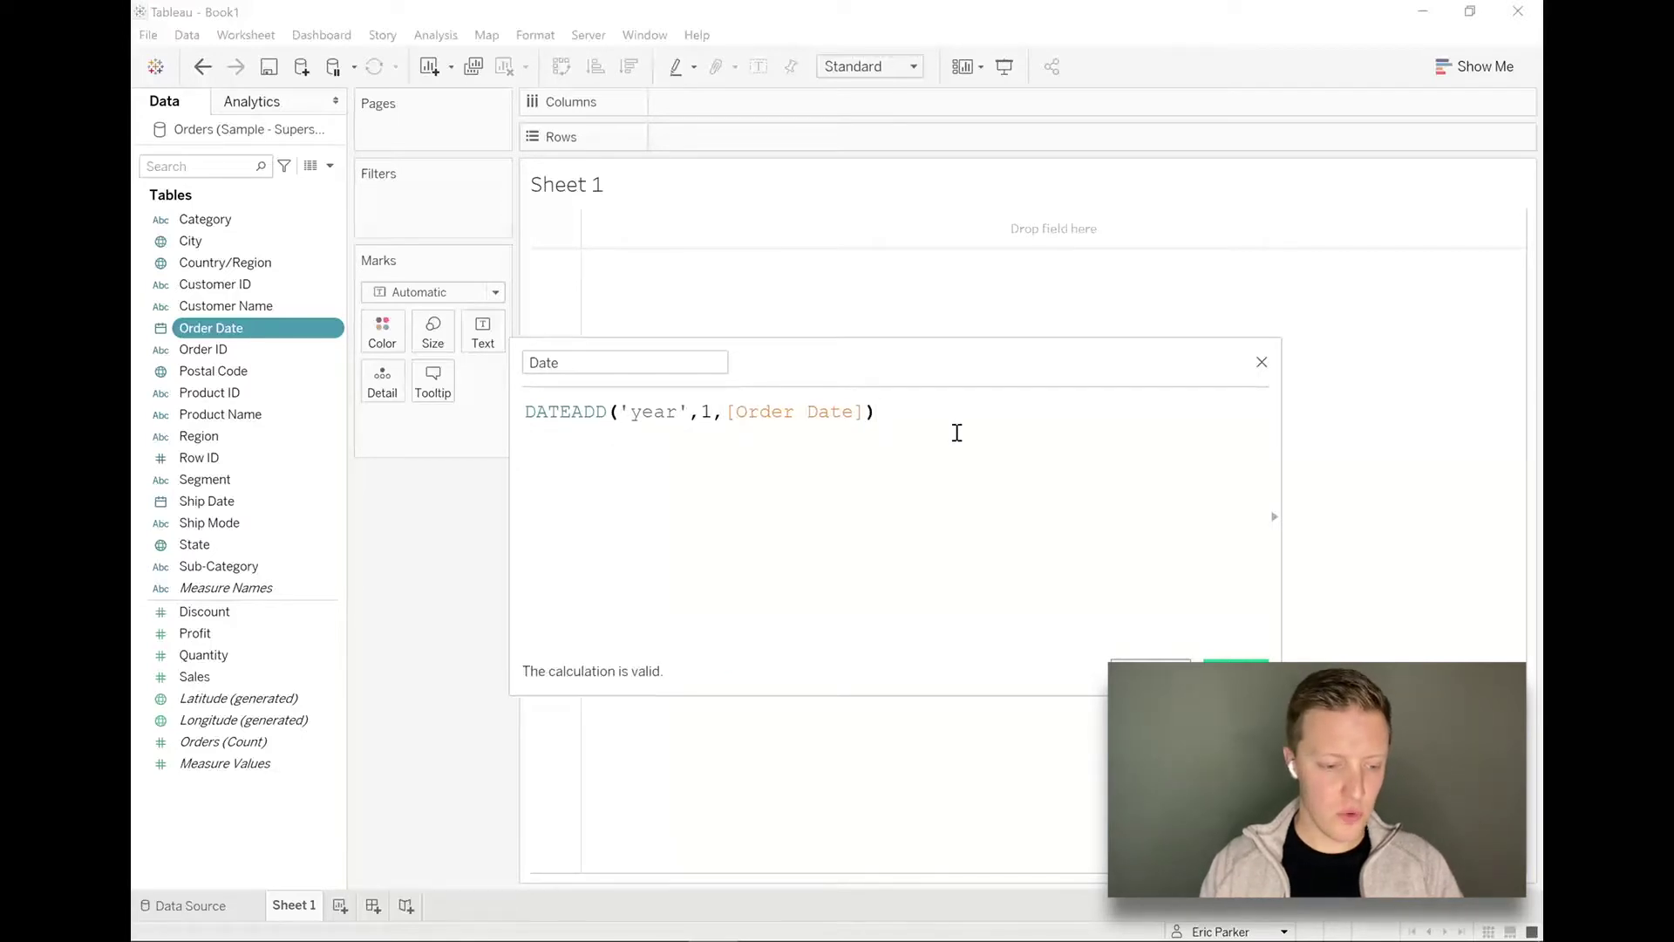
click(1235, 672)
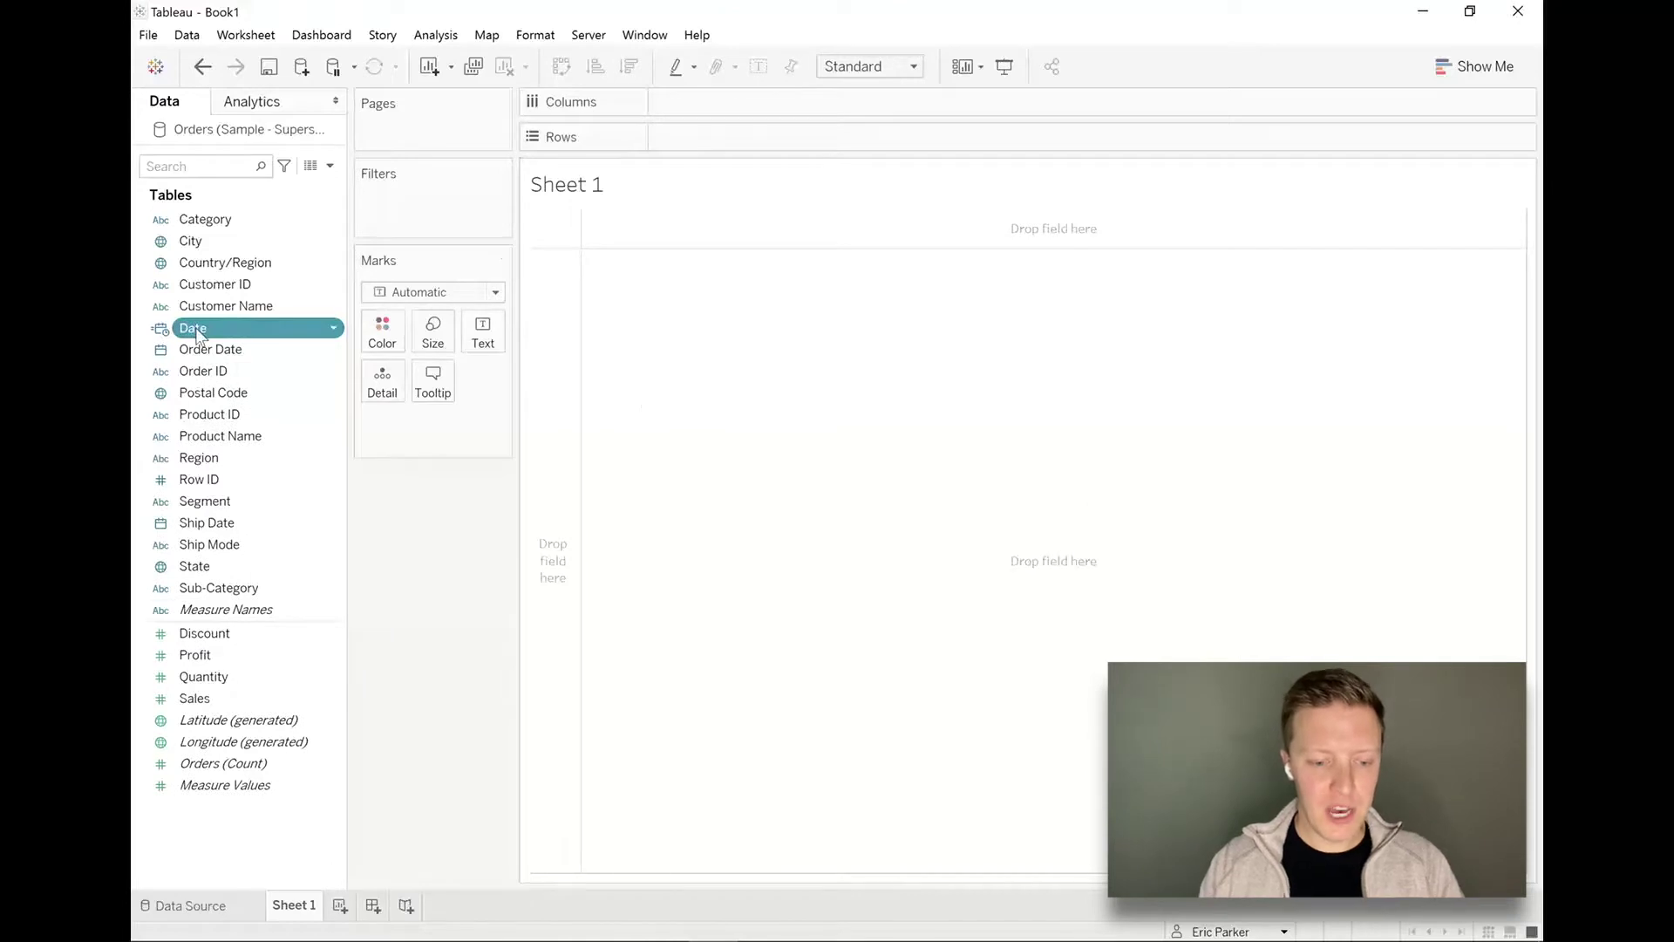
drag(198, 336, 859, 127)
click(768, 440)
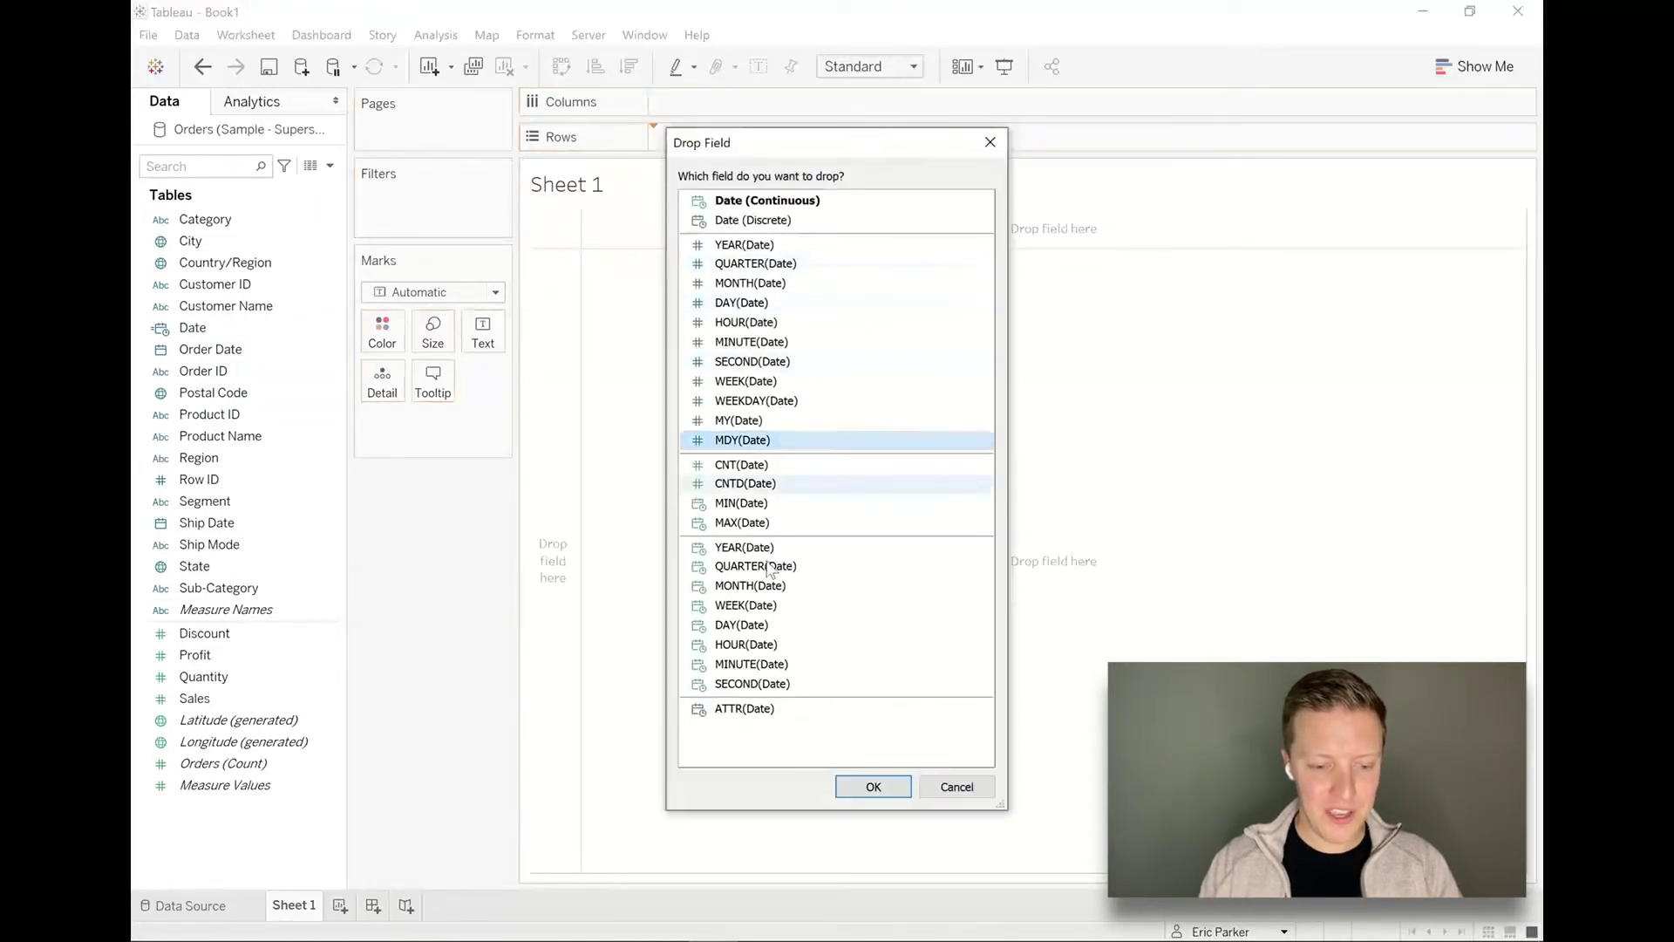
click(873, 787)
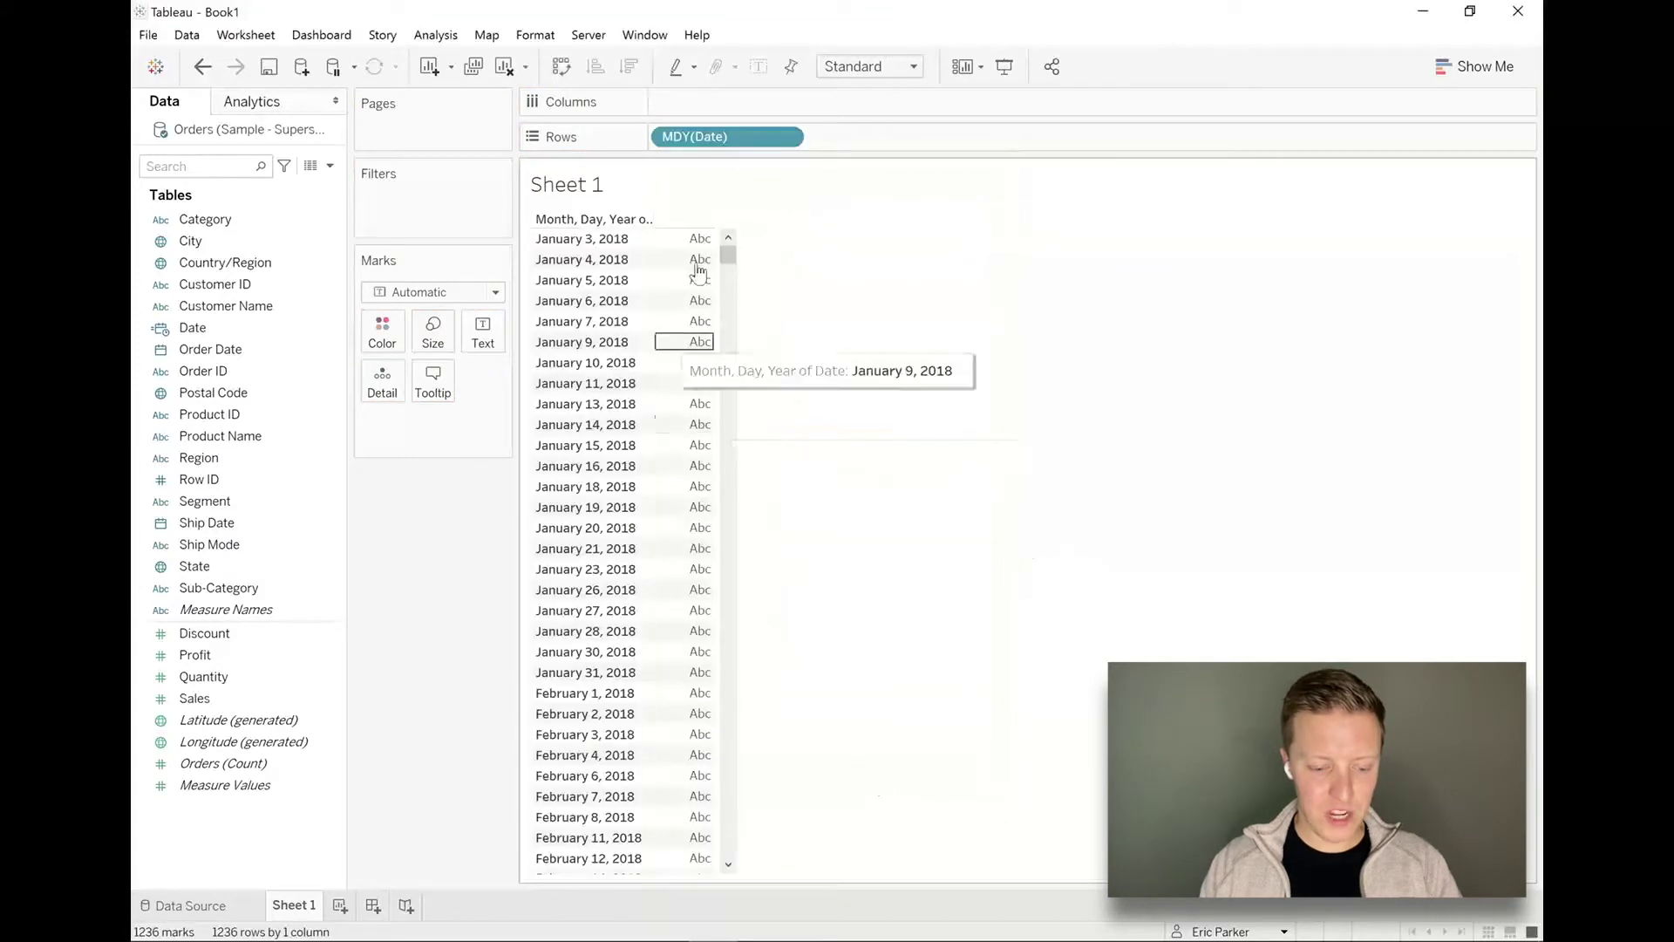
drag(728, 254, 729, 907)
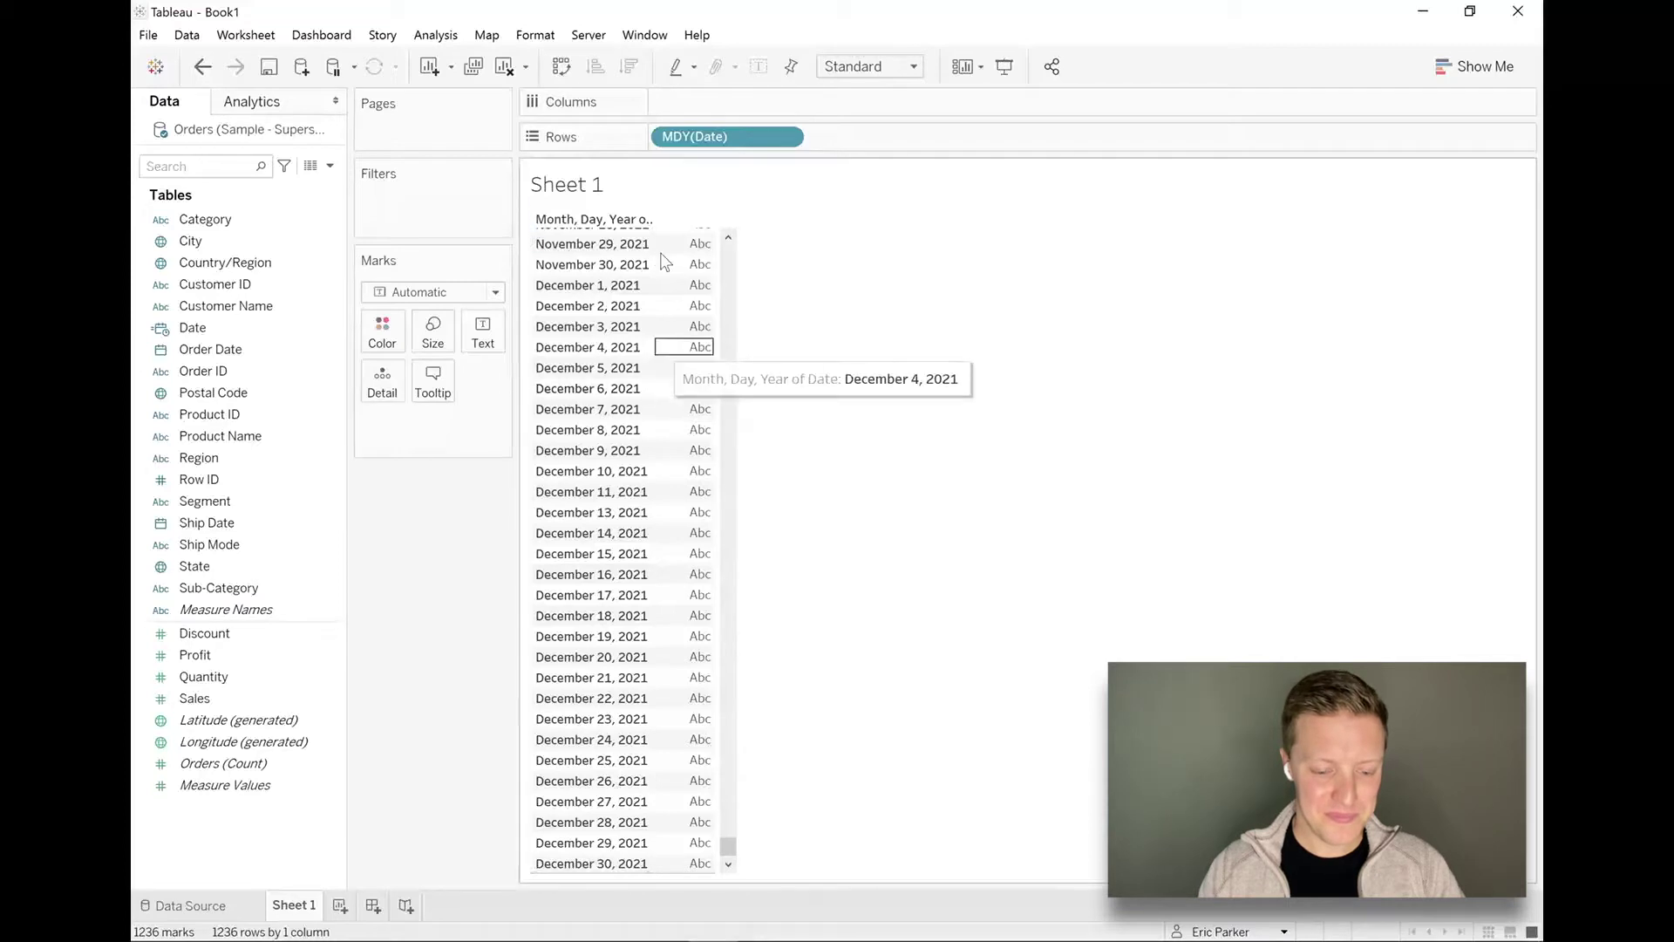
right_click(737, 140)
click(789, 762)
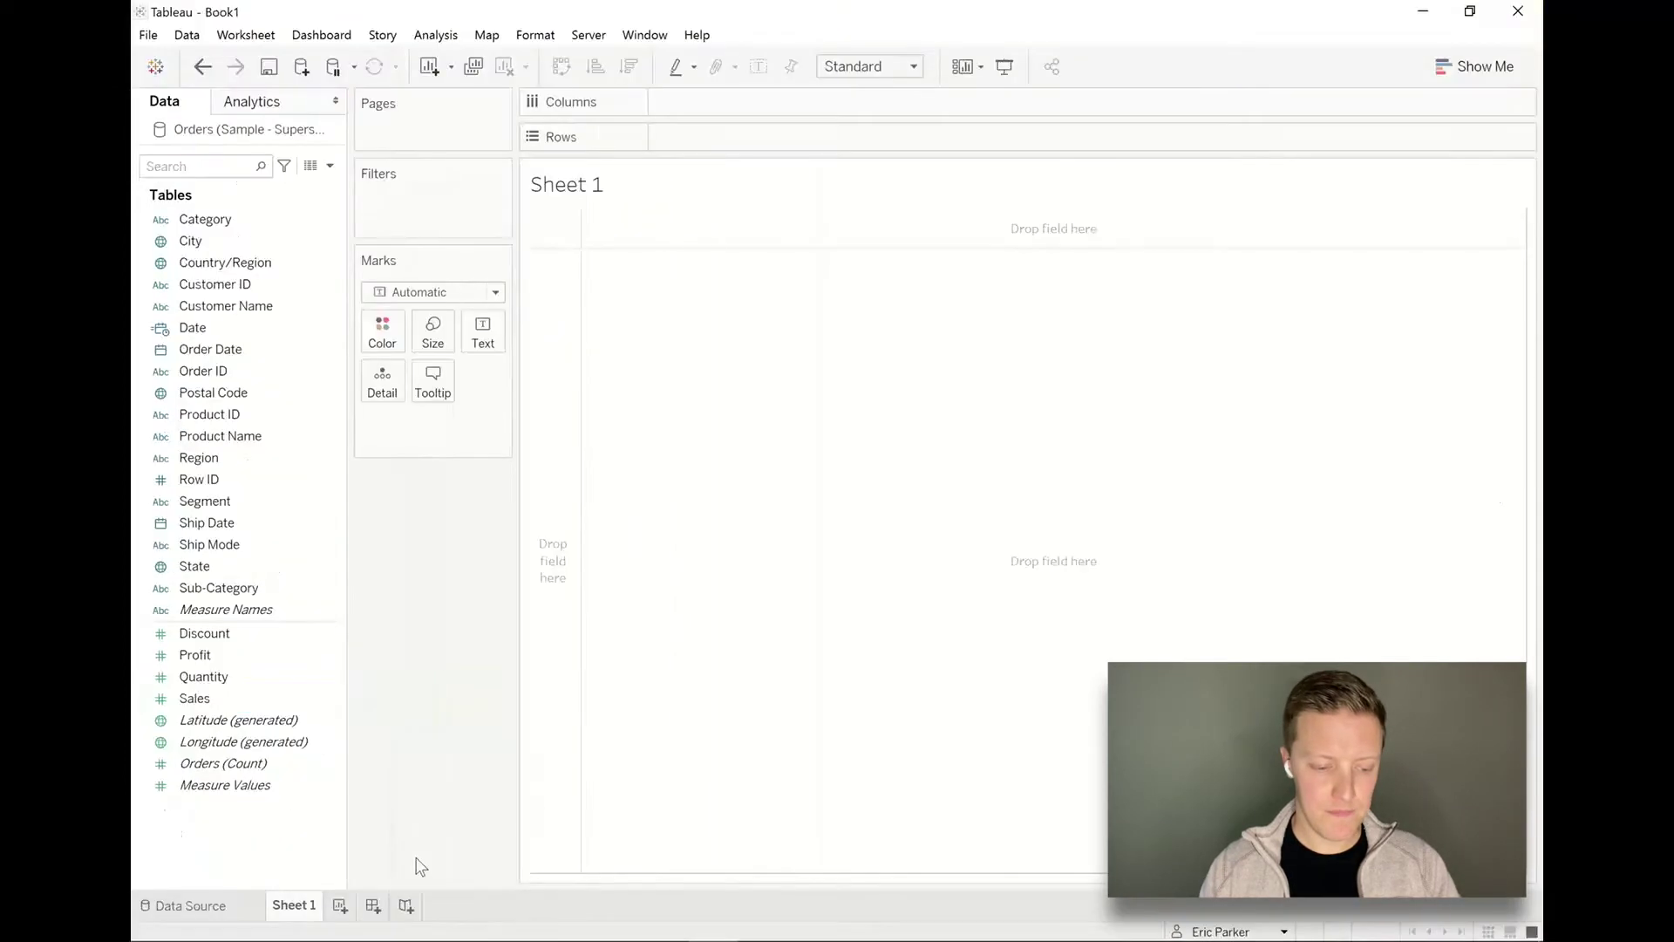
click(334, 699)
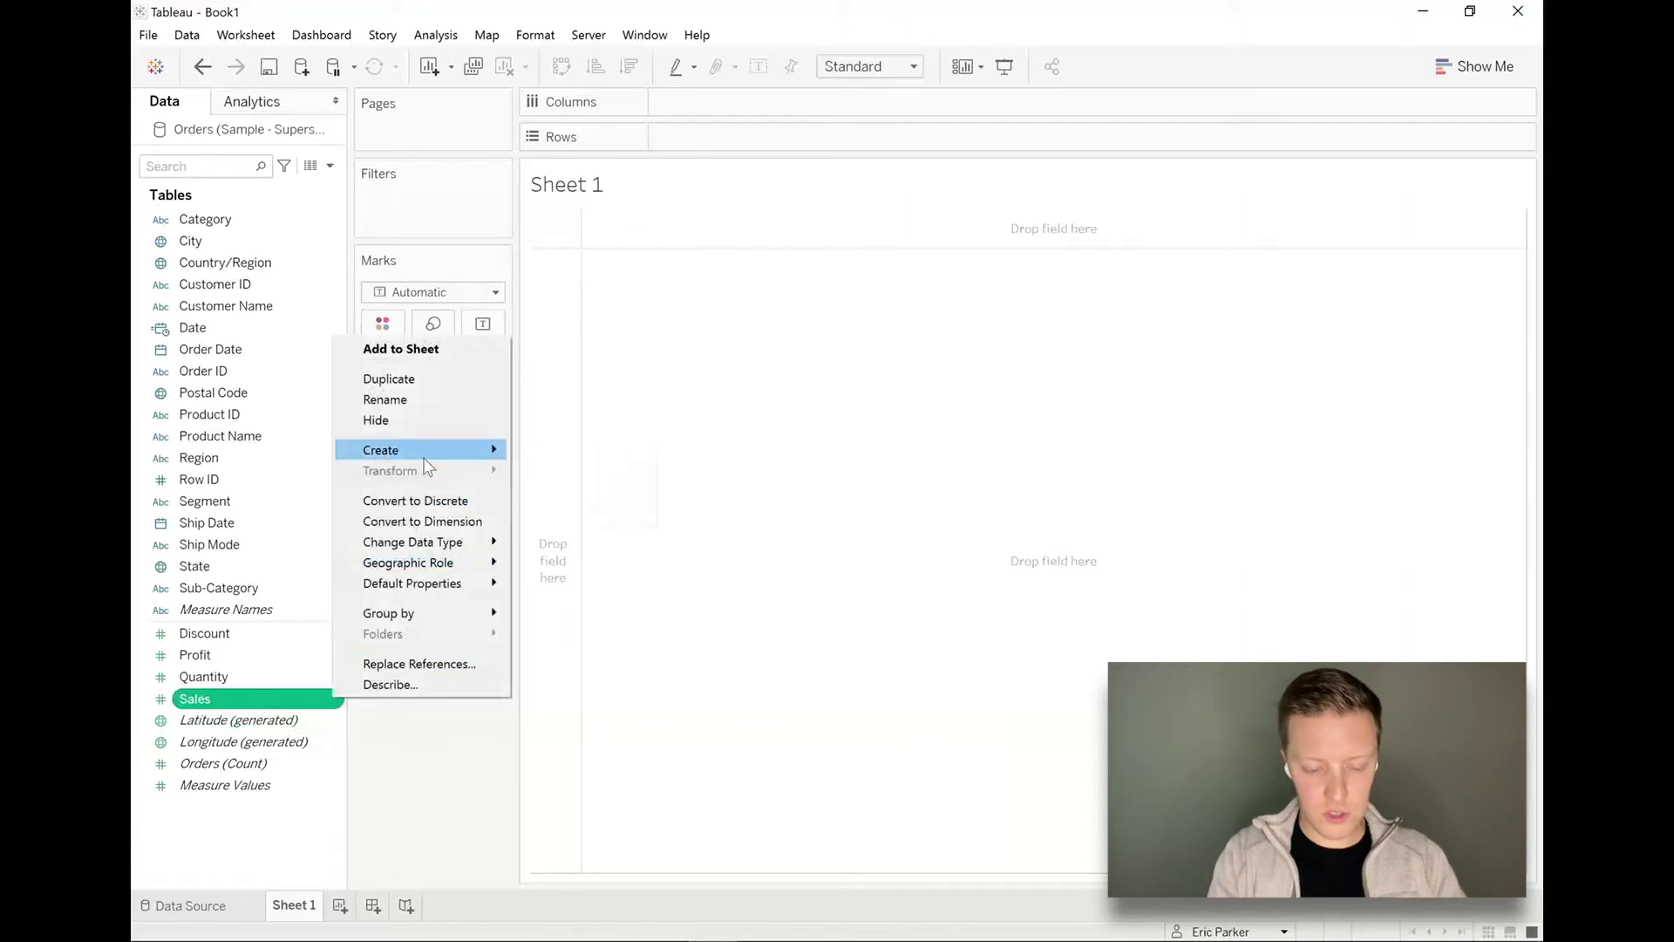
Start a calculated field from Sales named Sales - YTD
mouse_move(424, 451)
click(583, 455)
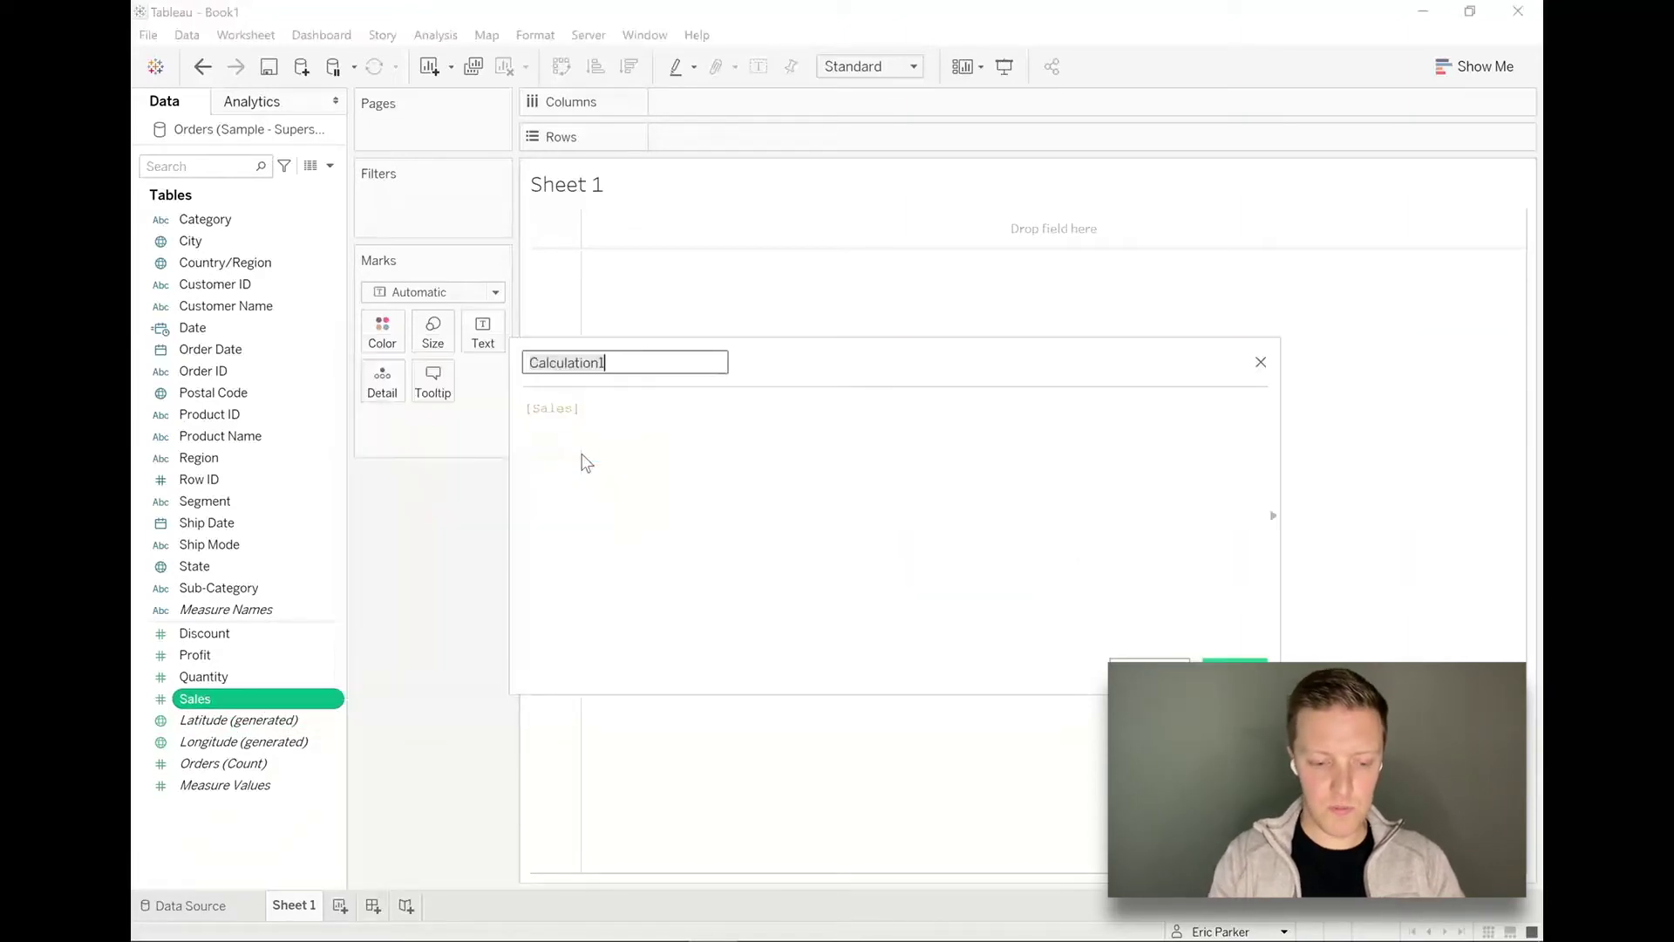
text(Sales)
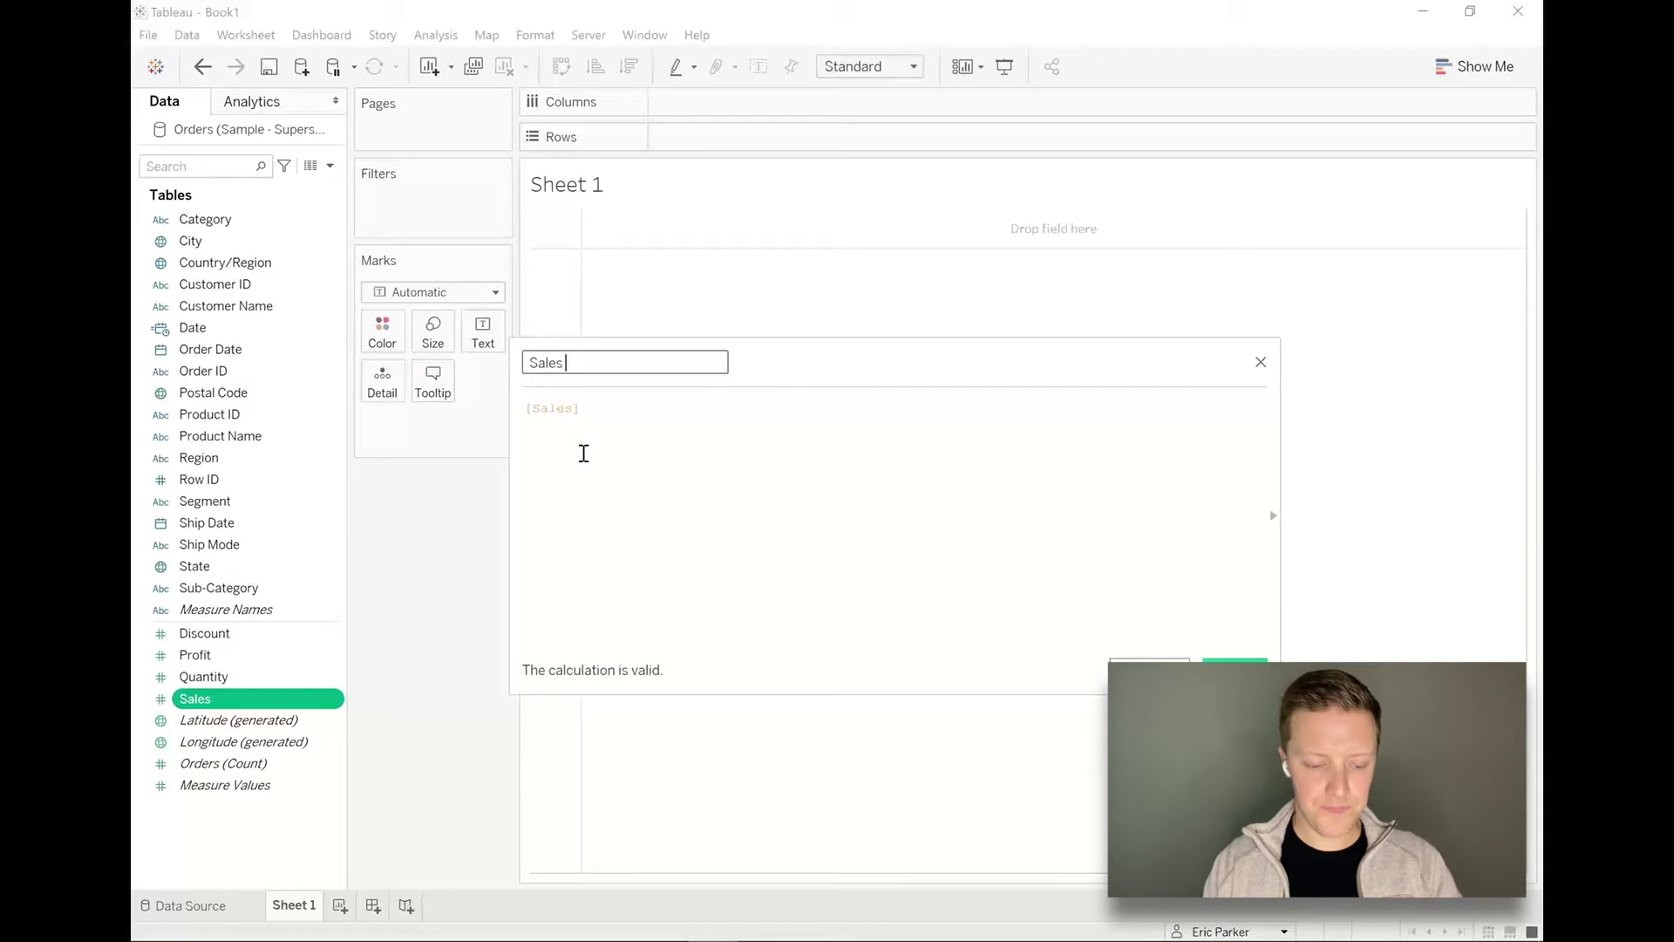
text( - YTD)
scroll(738, 469, up, 2)
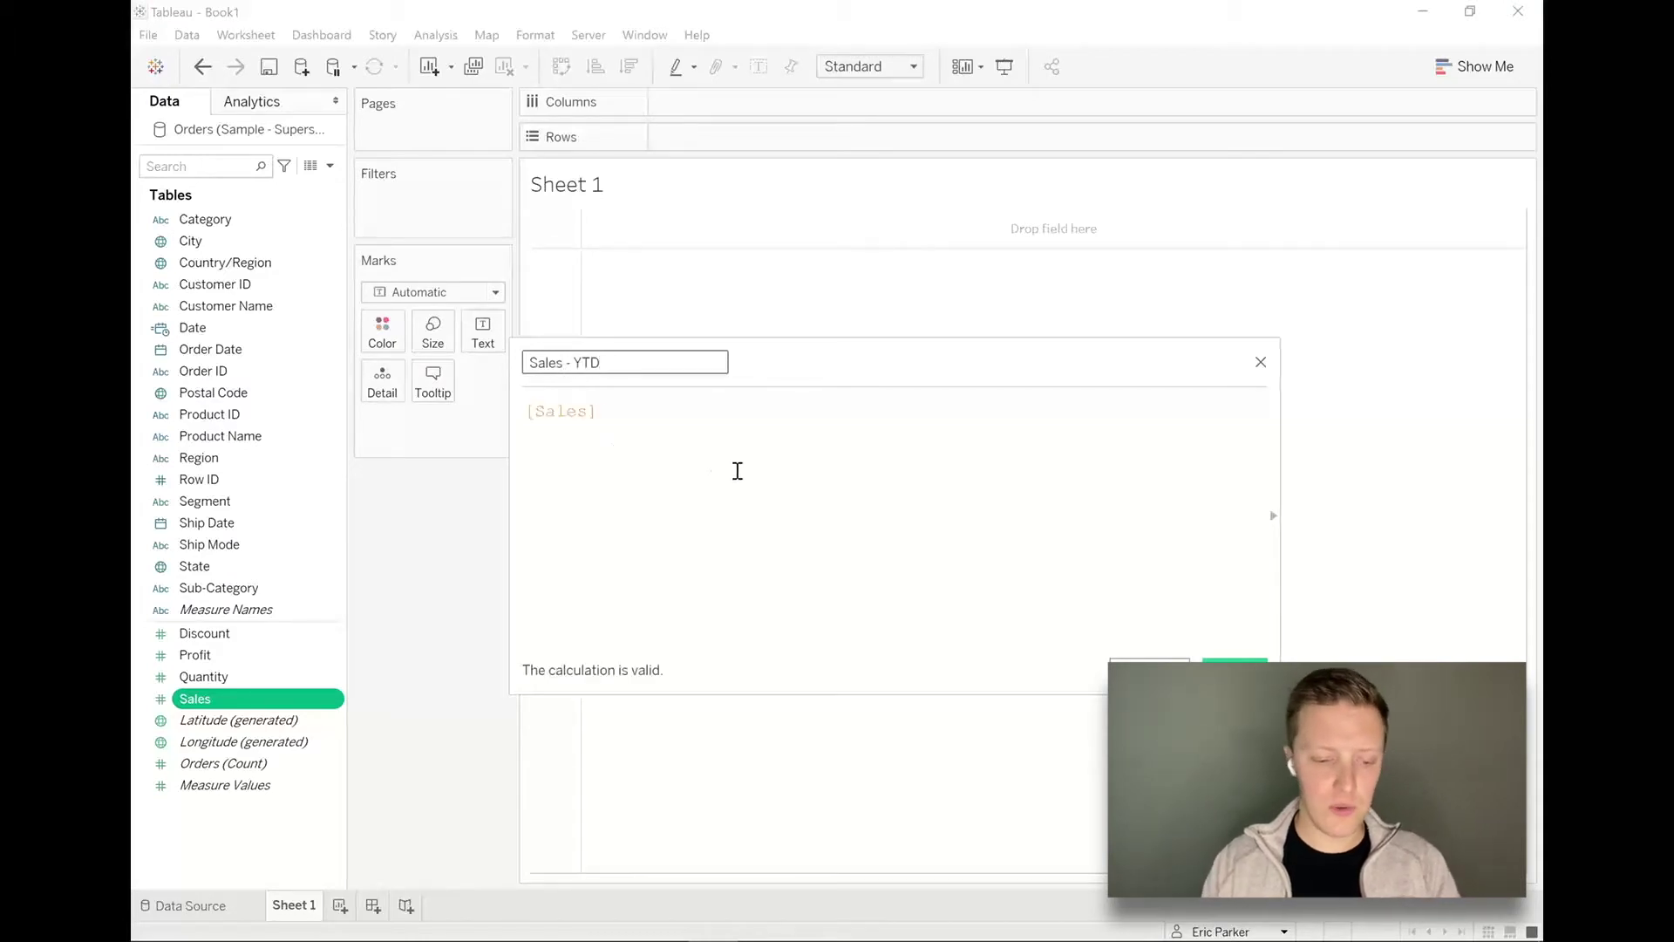
click(738, 469)
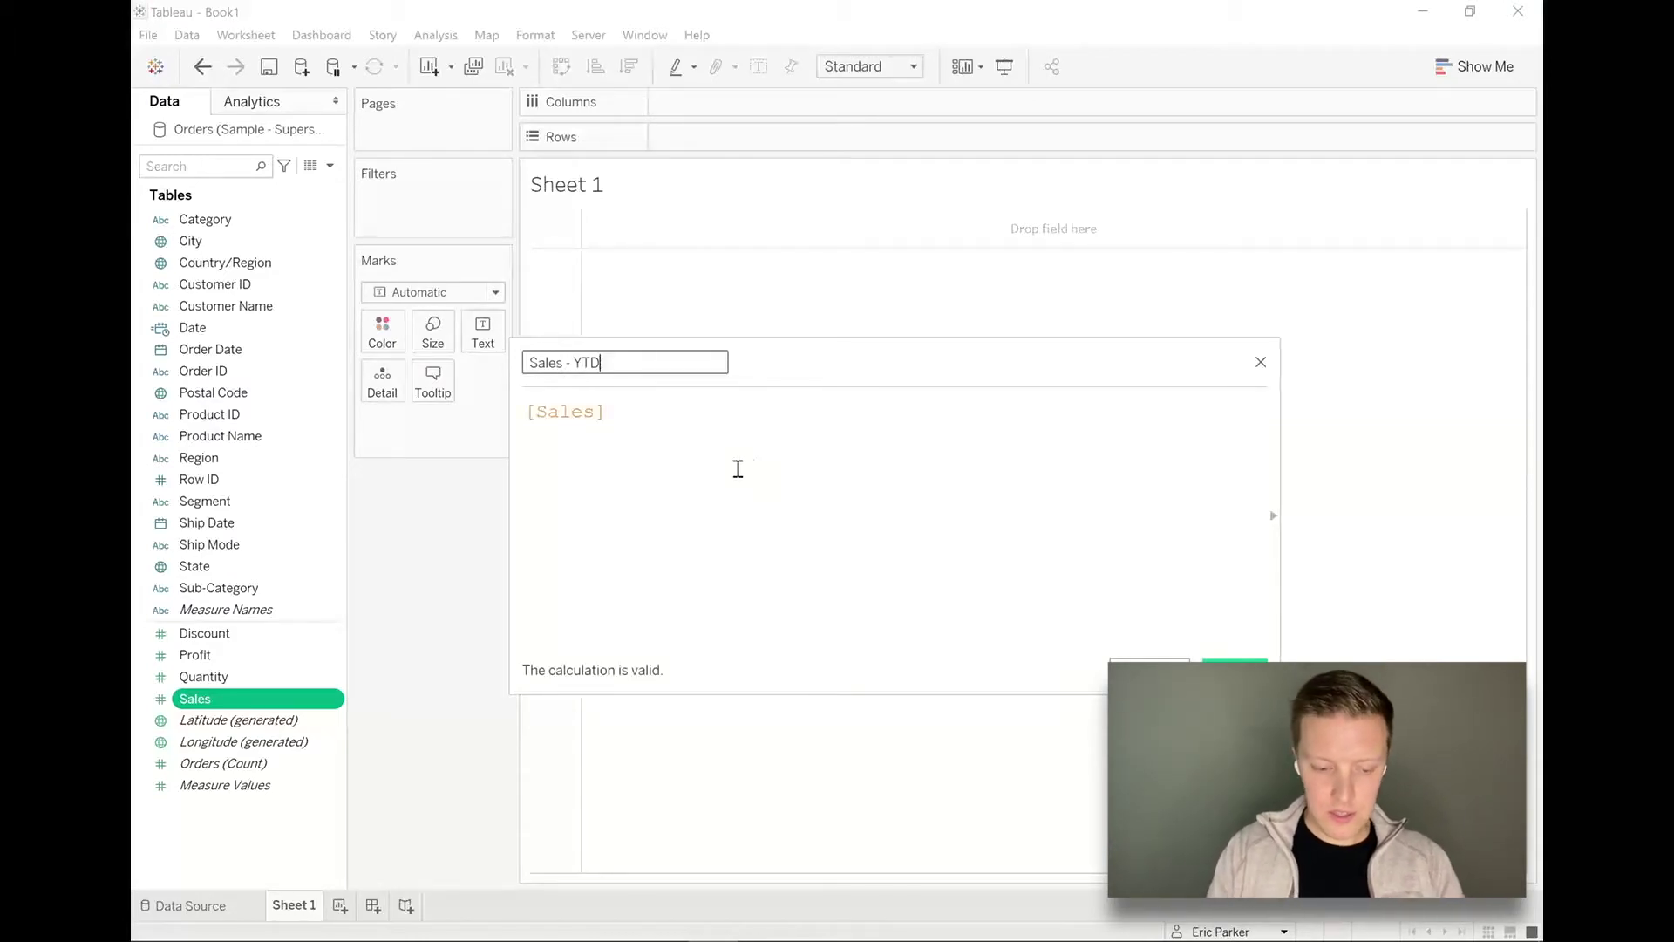
Write IF DATEDIFF('year',[Date],TODAY()) = 0 THEN [Sales] END as the formula
click(531, 413)
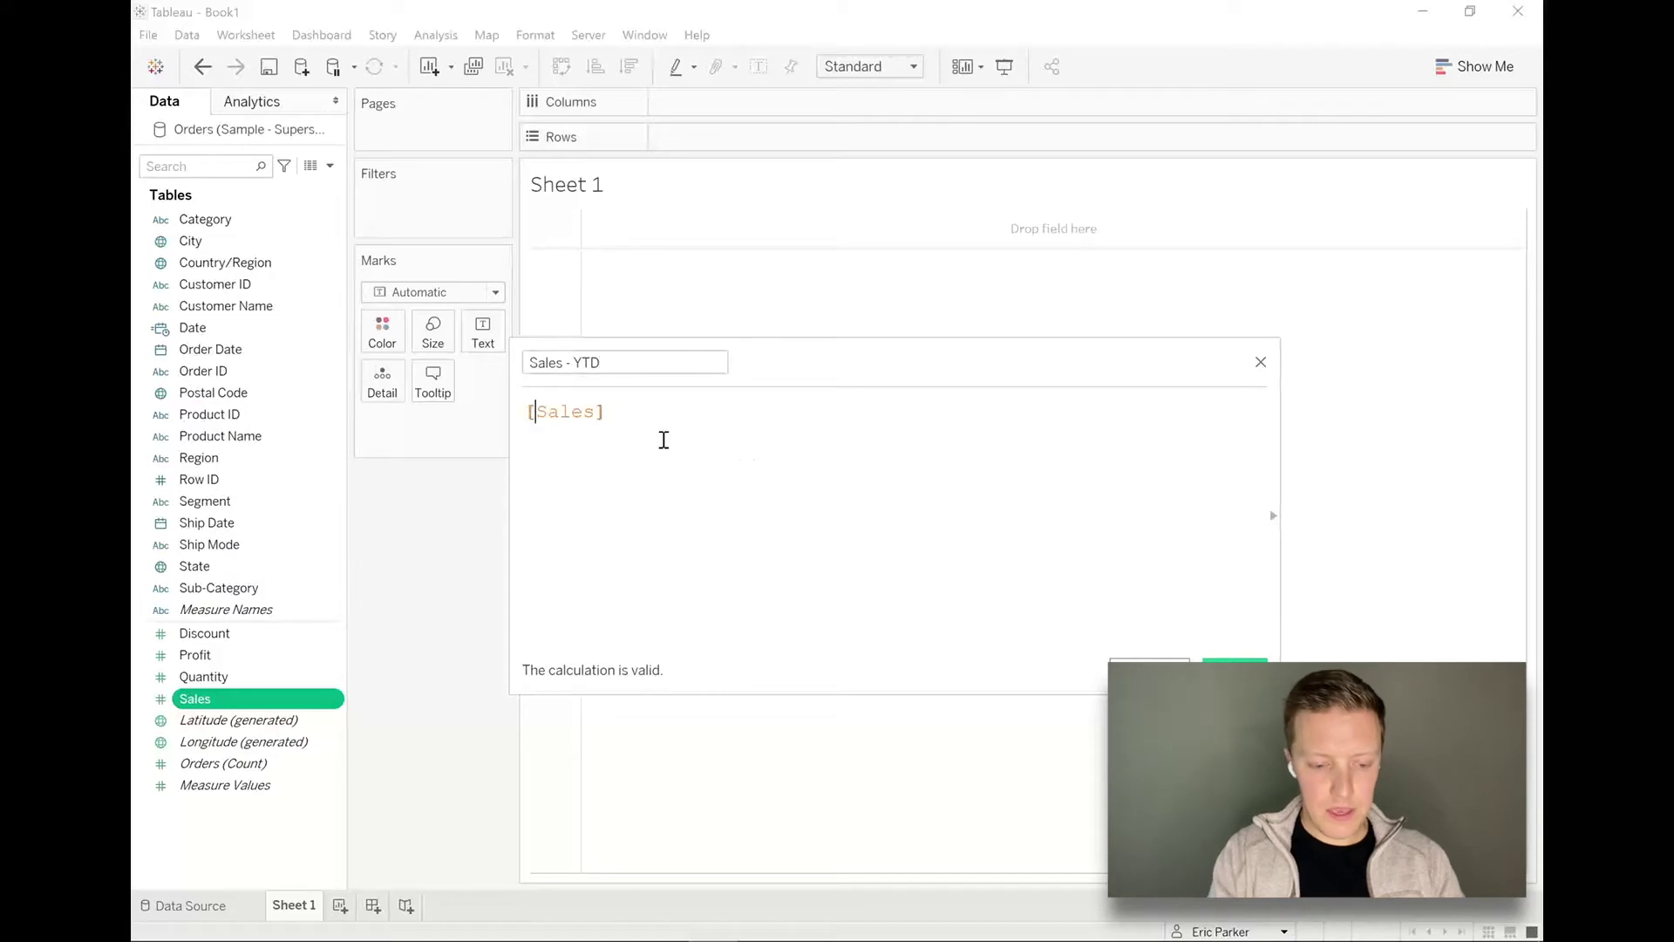
key(Return)
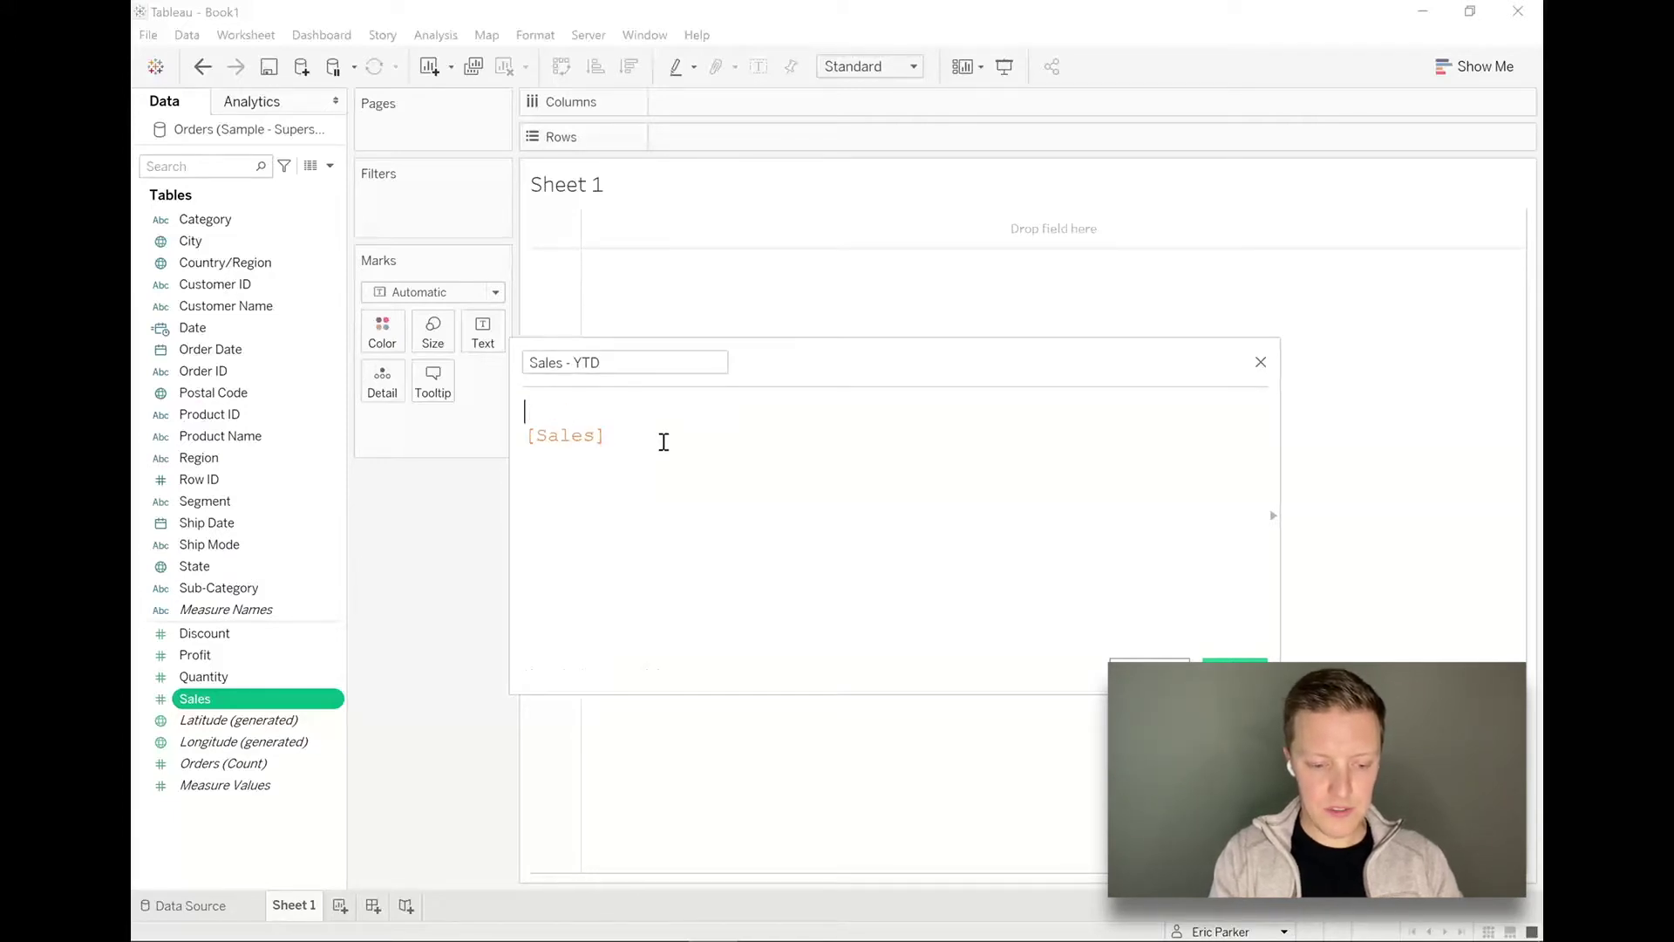
text(IF DATE)
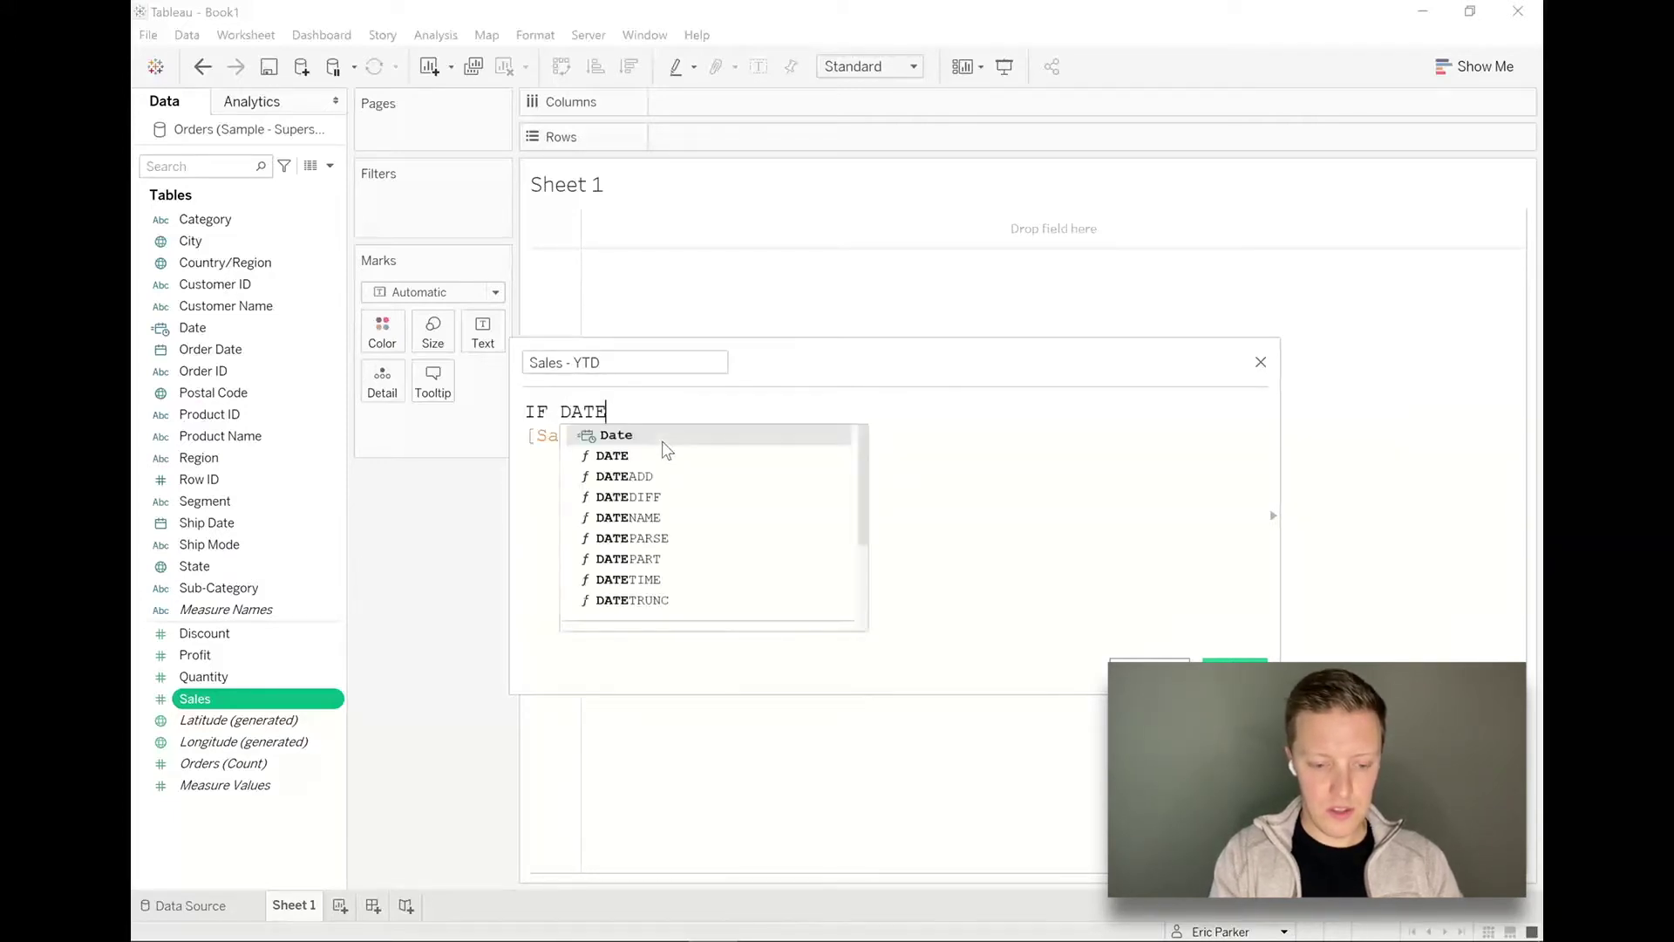
text(DIFF(')
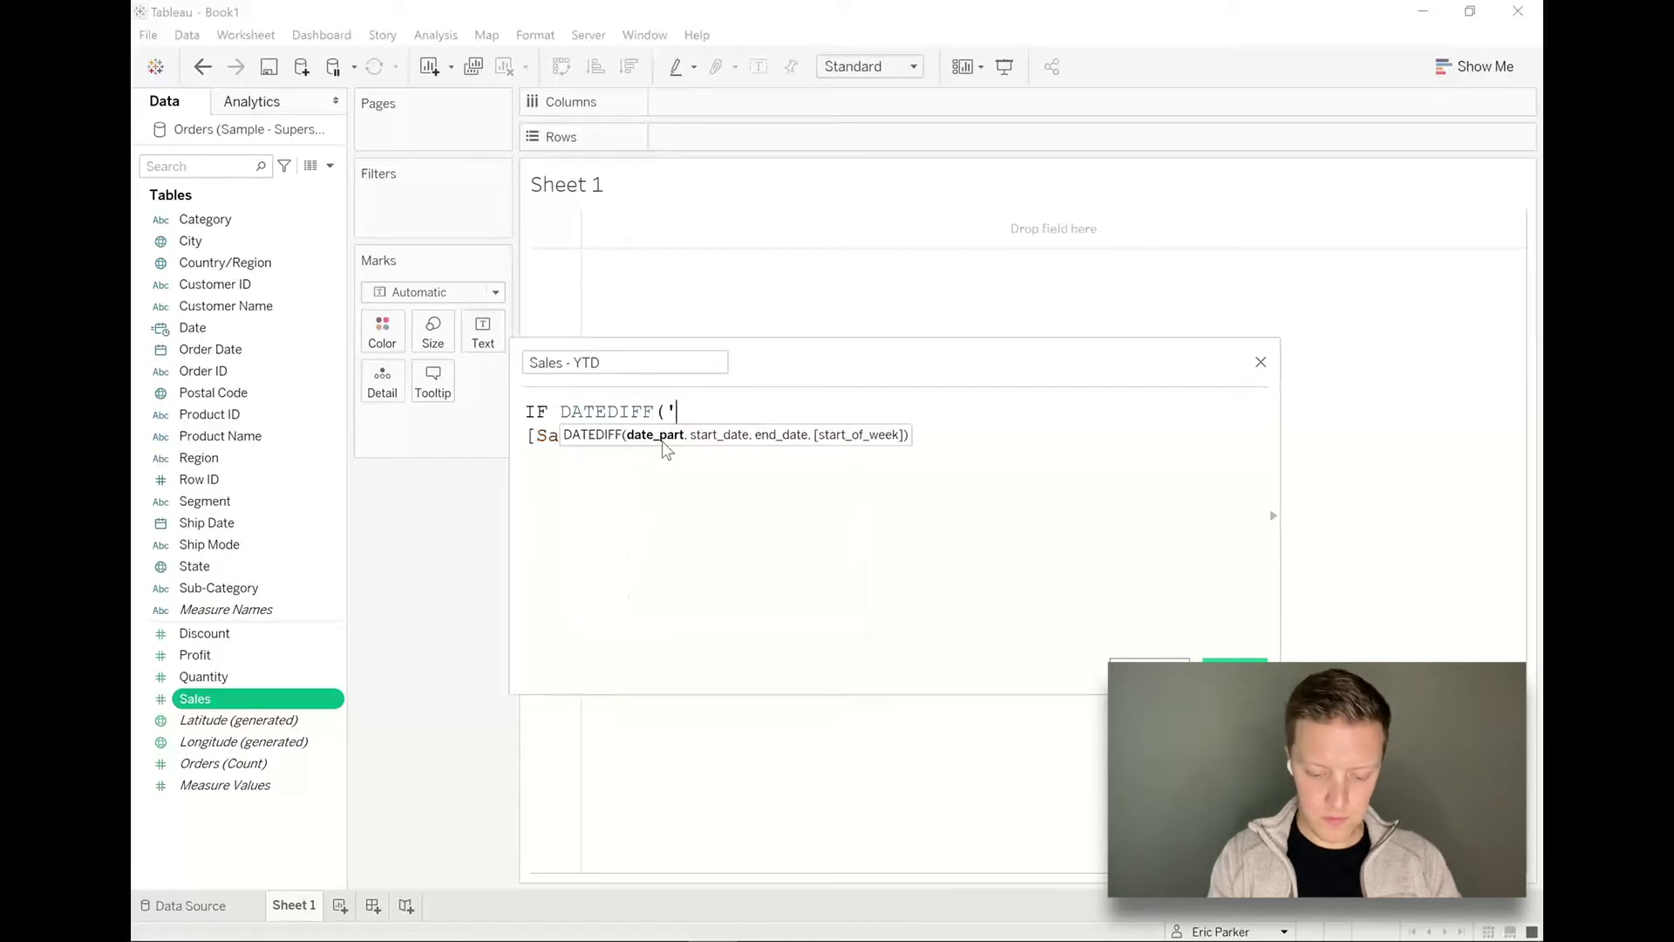
text(year;)
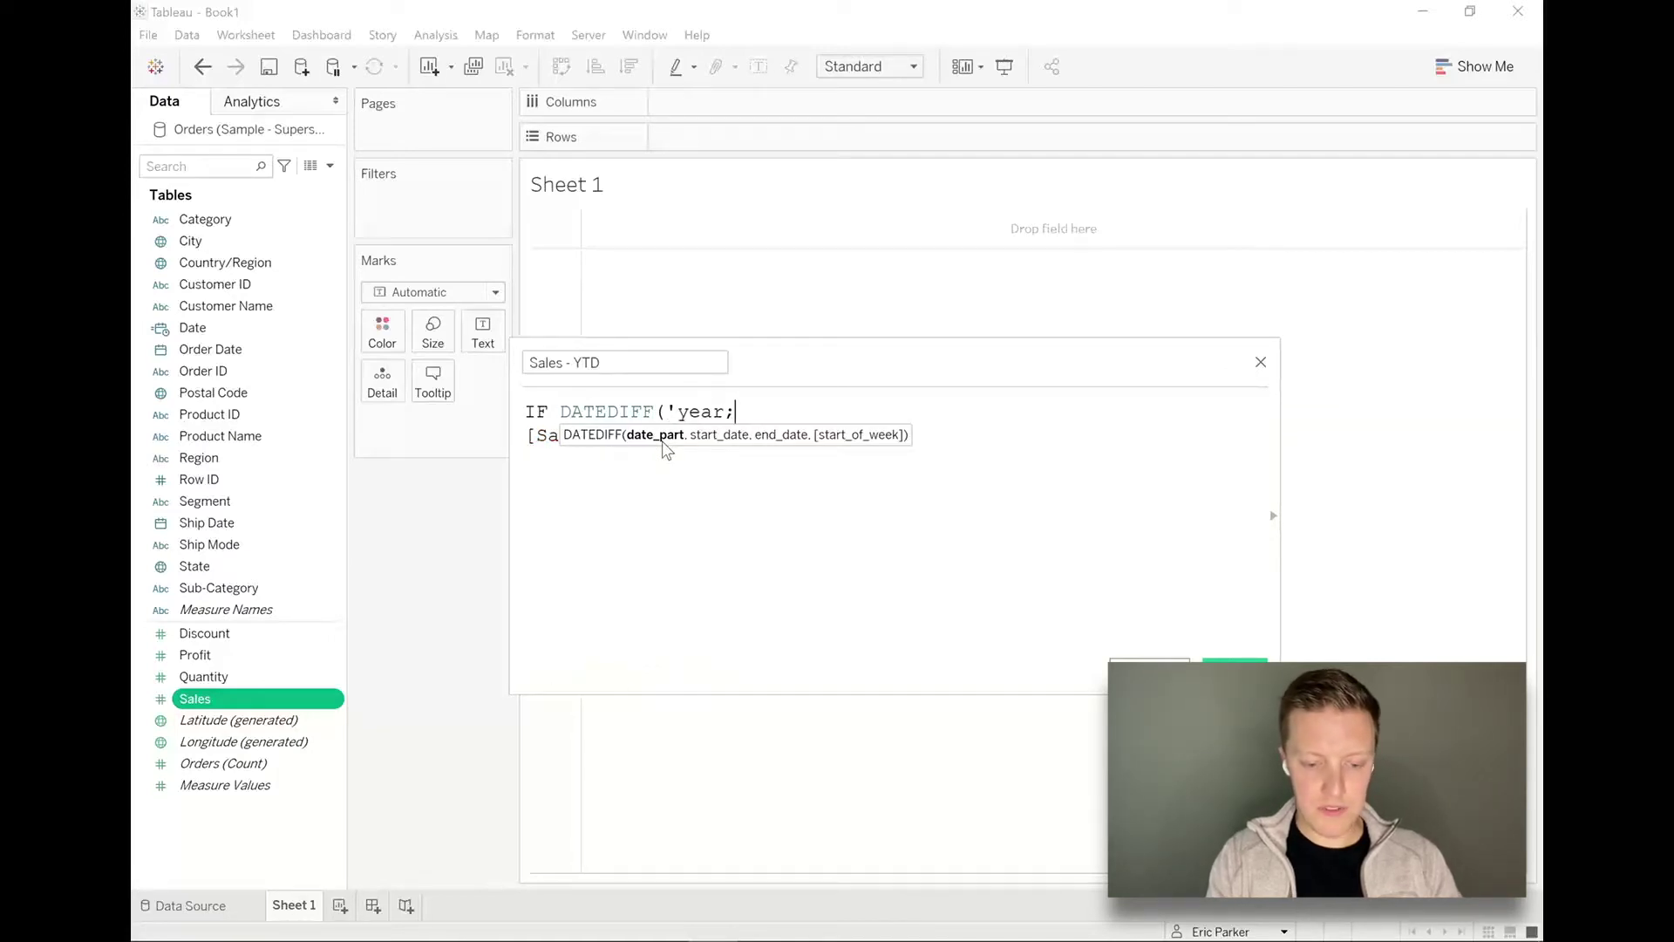
key(BackSpace)
text(',)
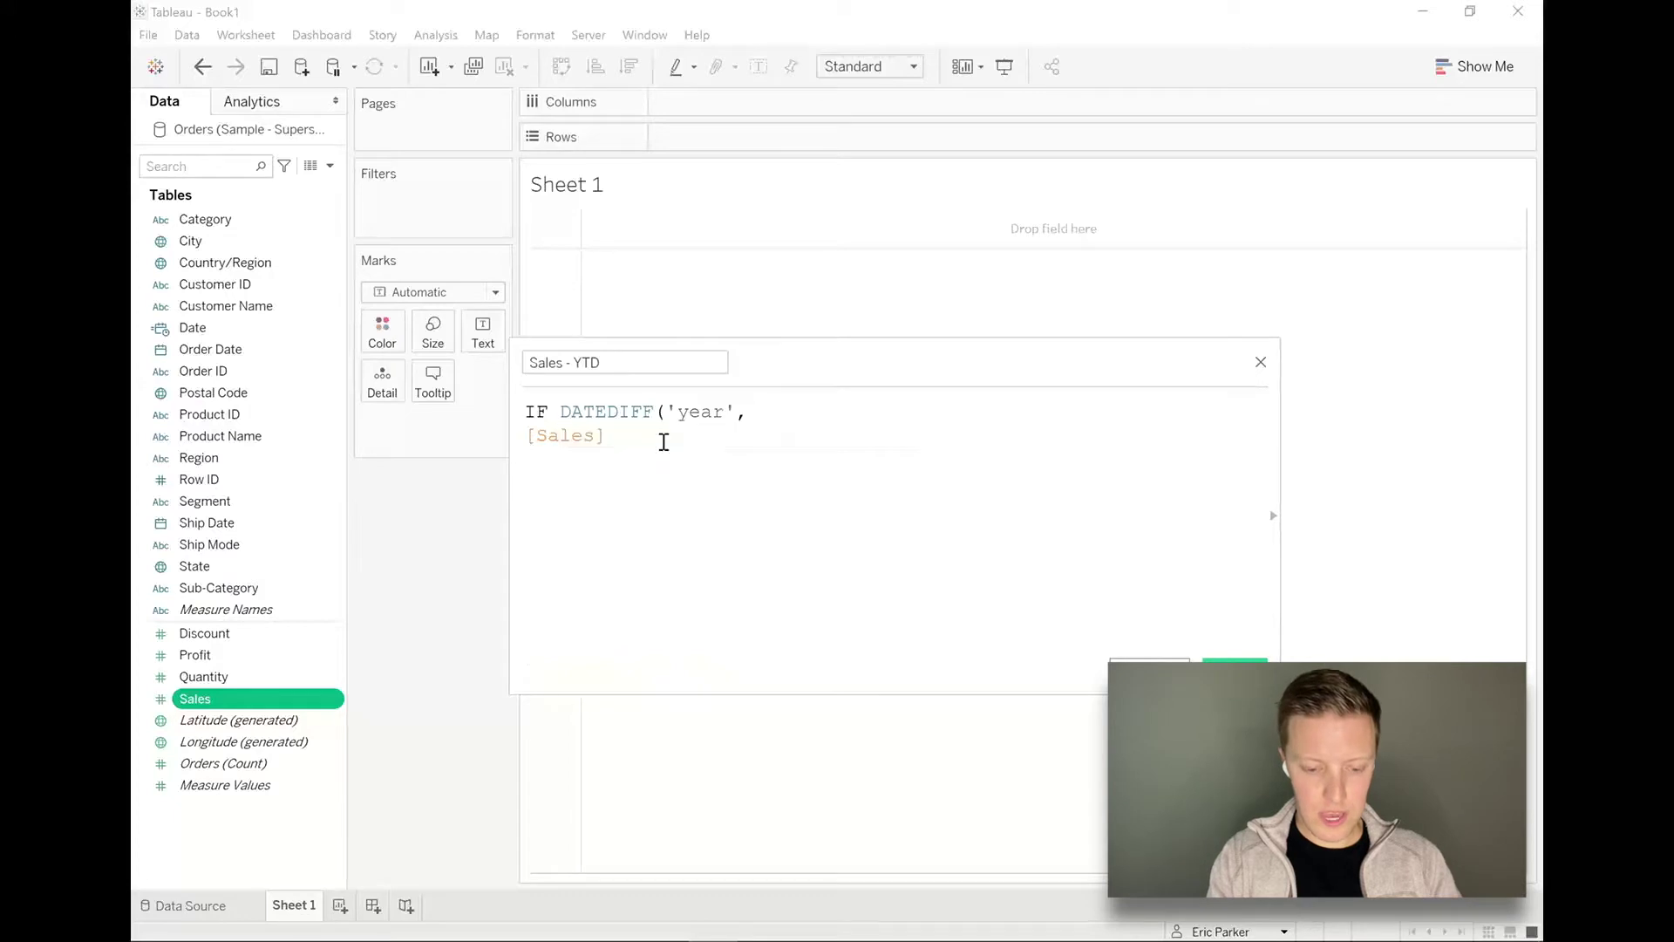
text(date)
key(Return)
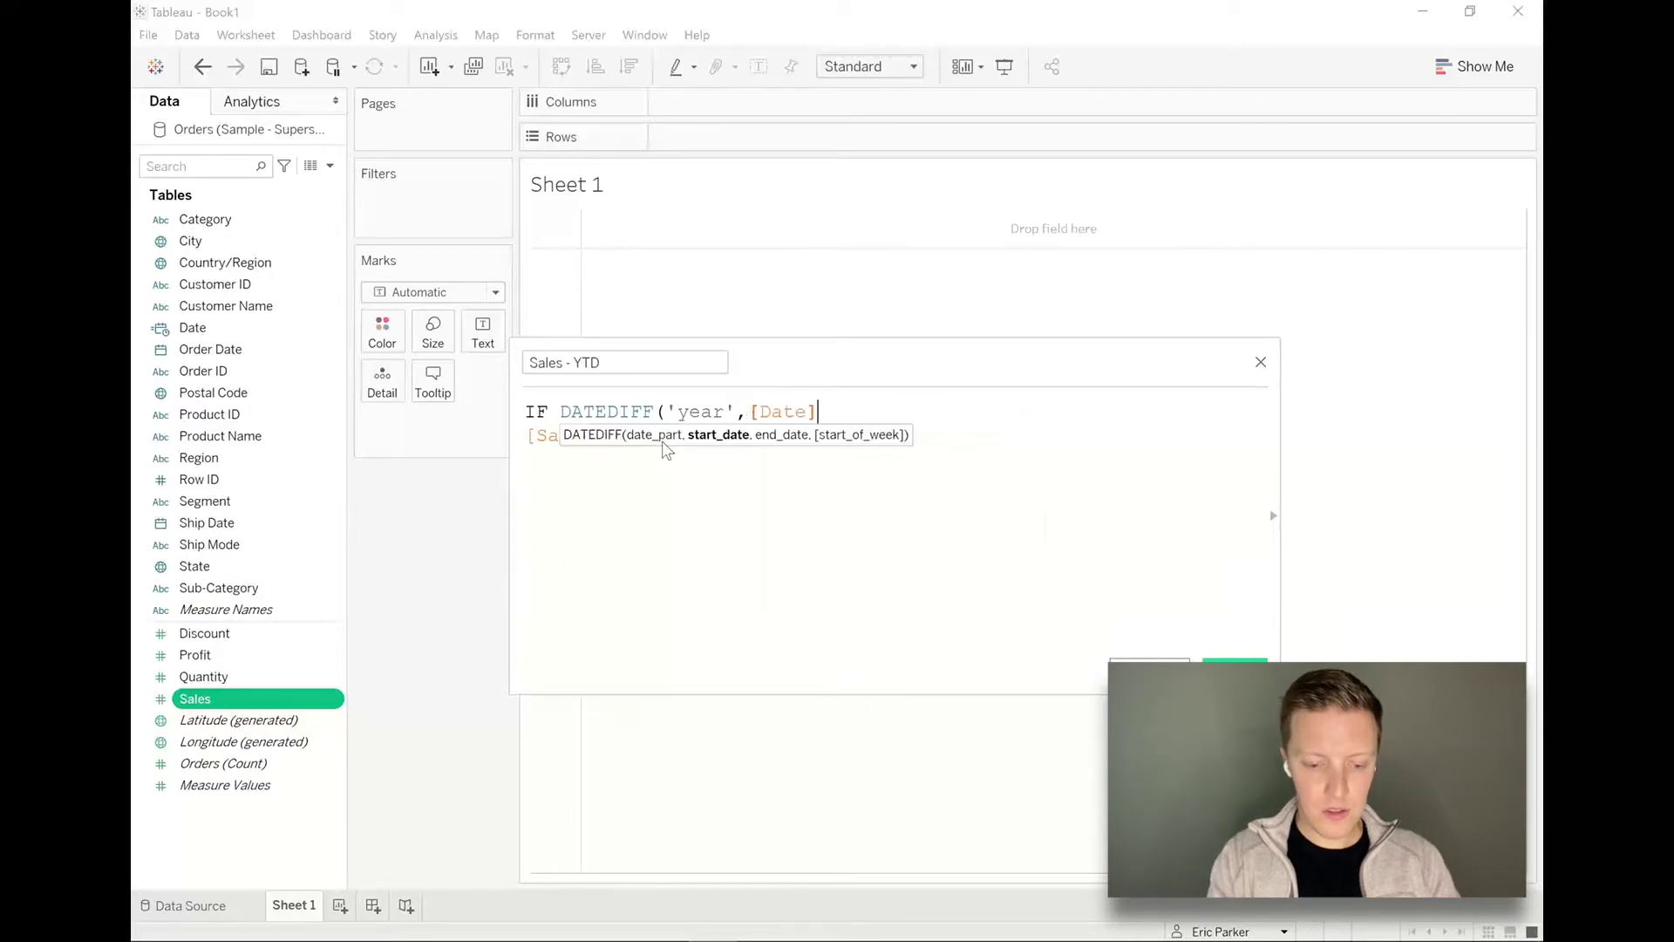
text(,TODAY)
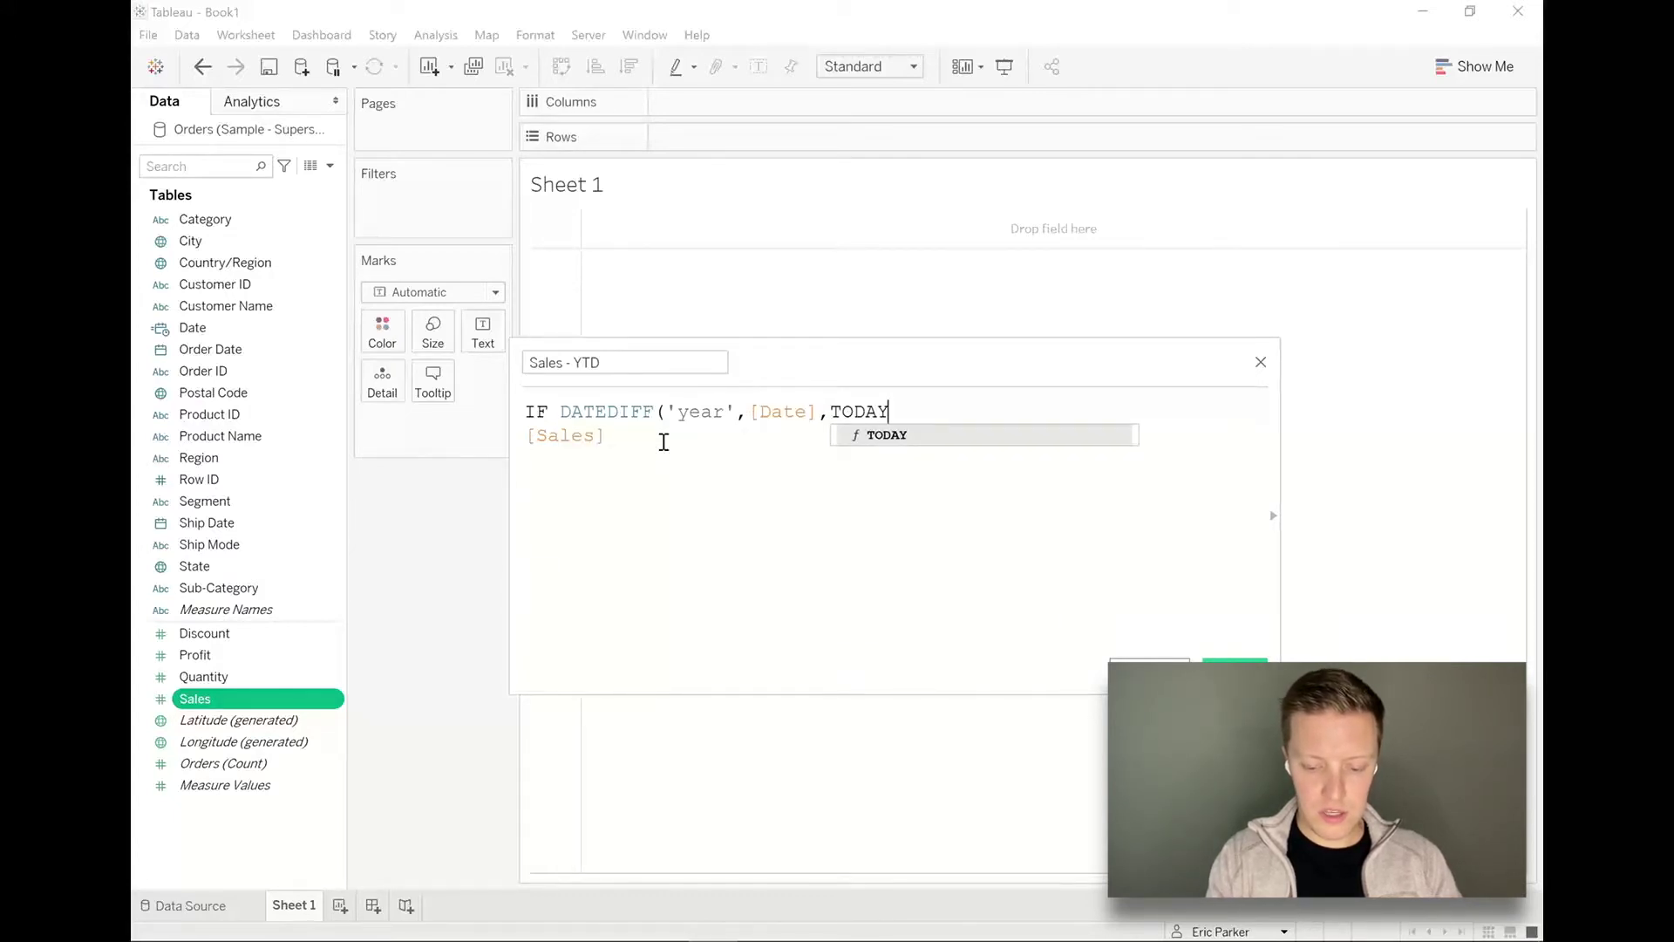
key(Return)
text() =)
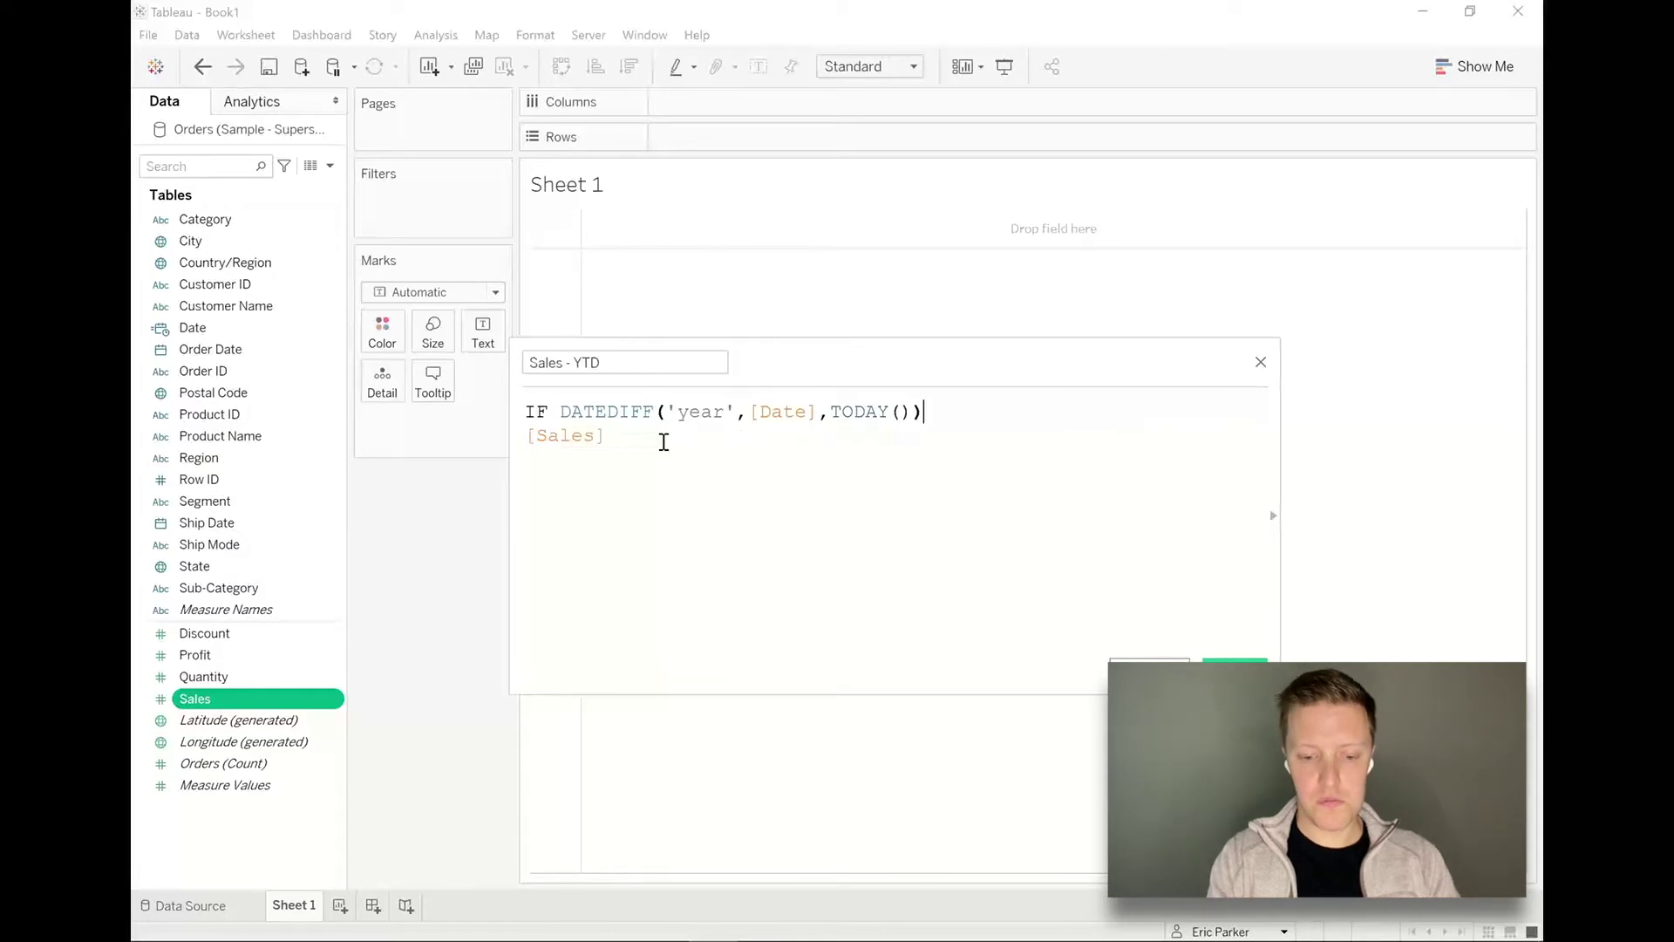
text( 0)
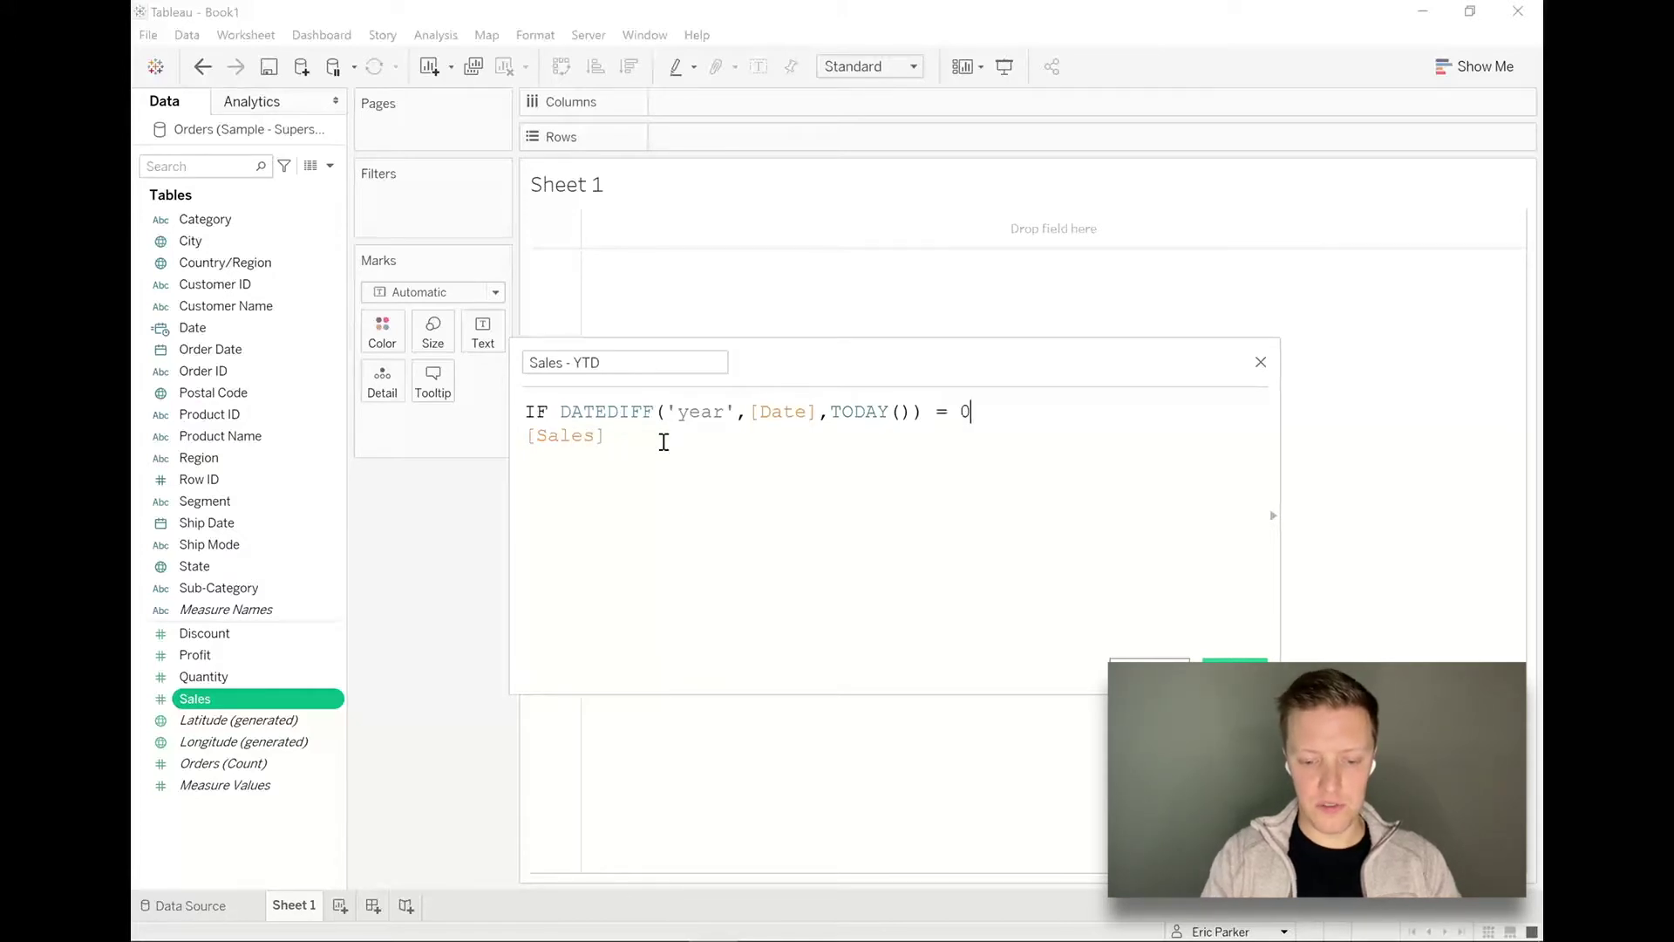
text( THEN)
key(BackSpace)
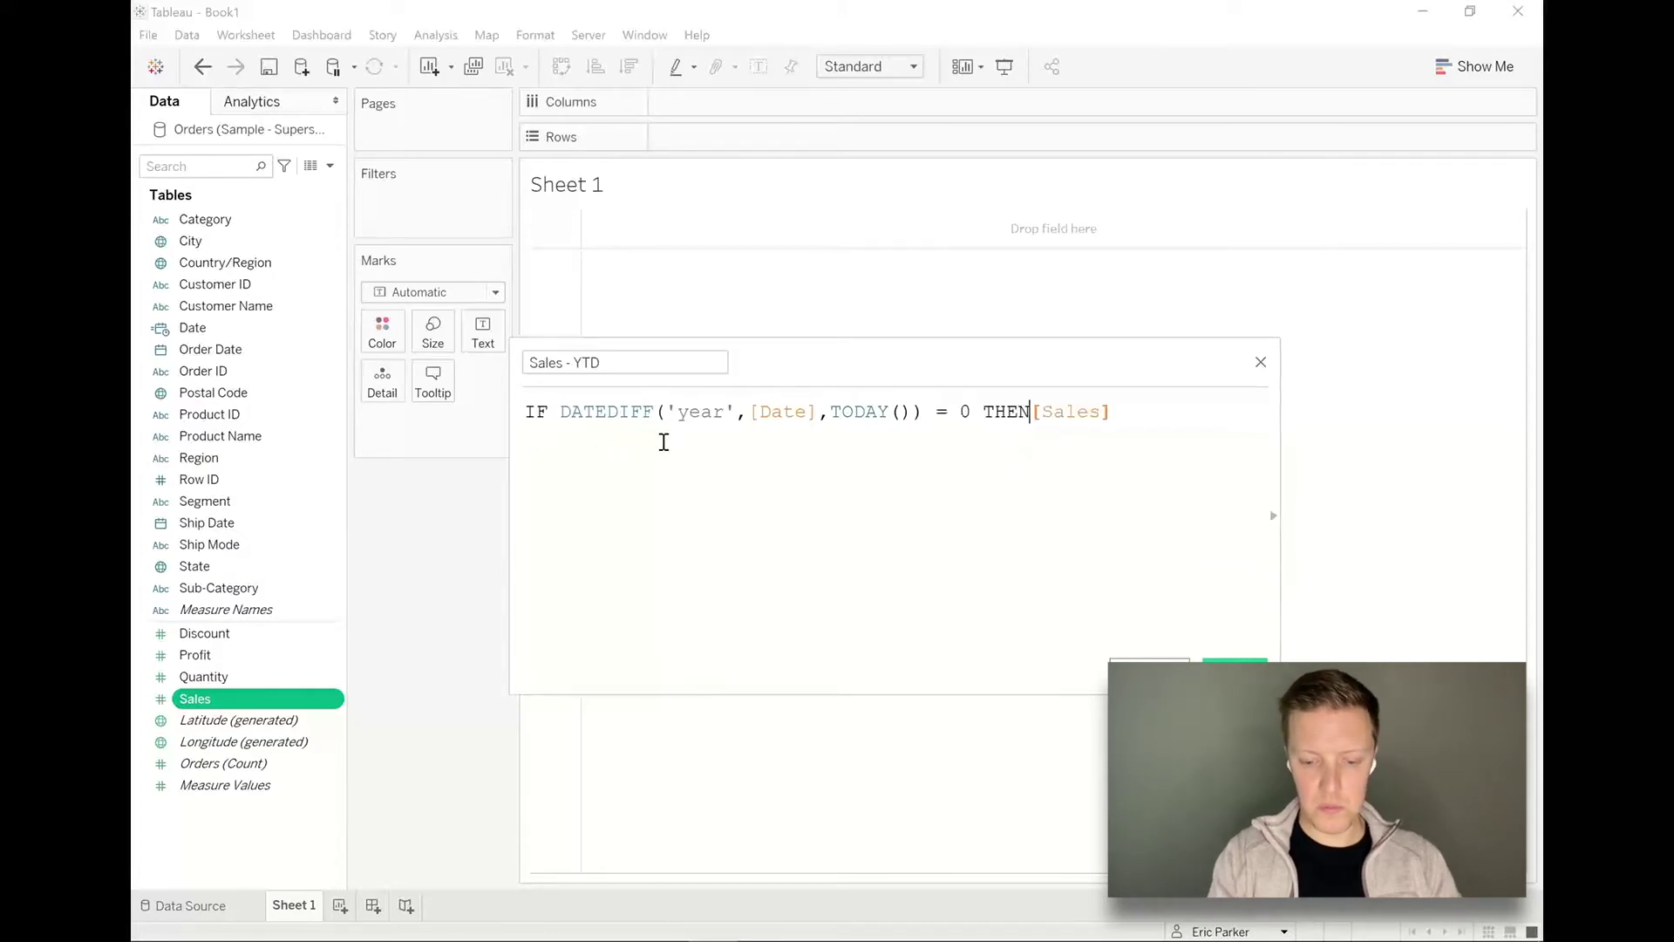
click(1179, 422)
text(END)
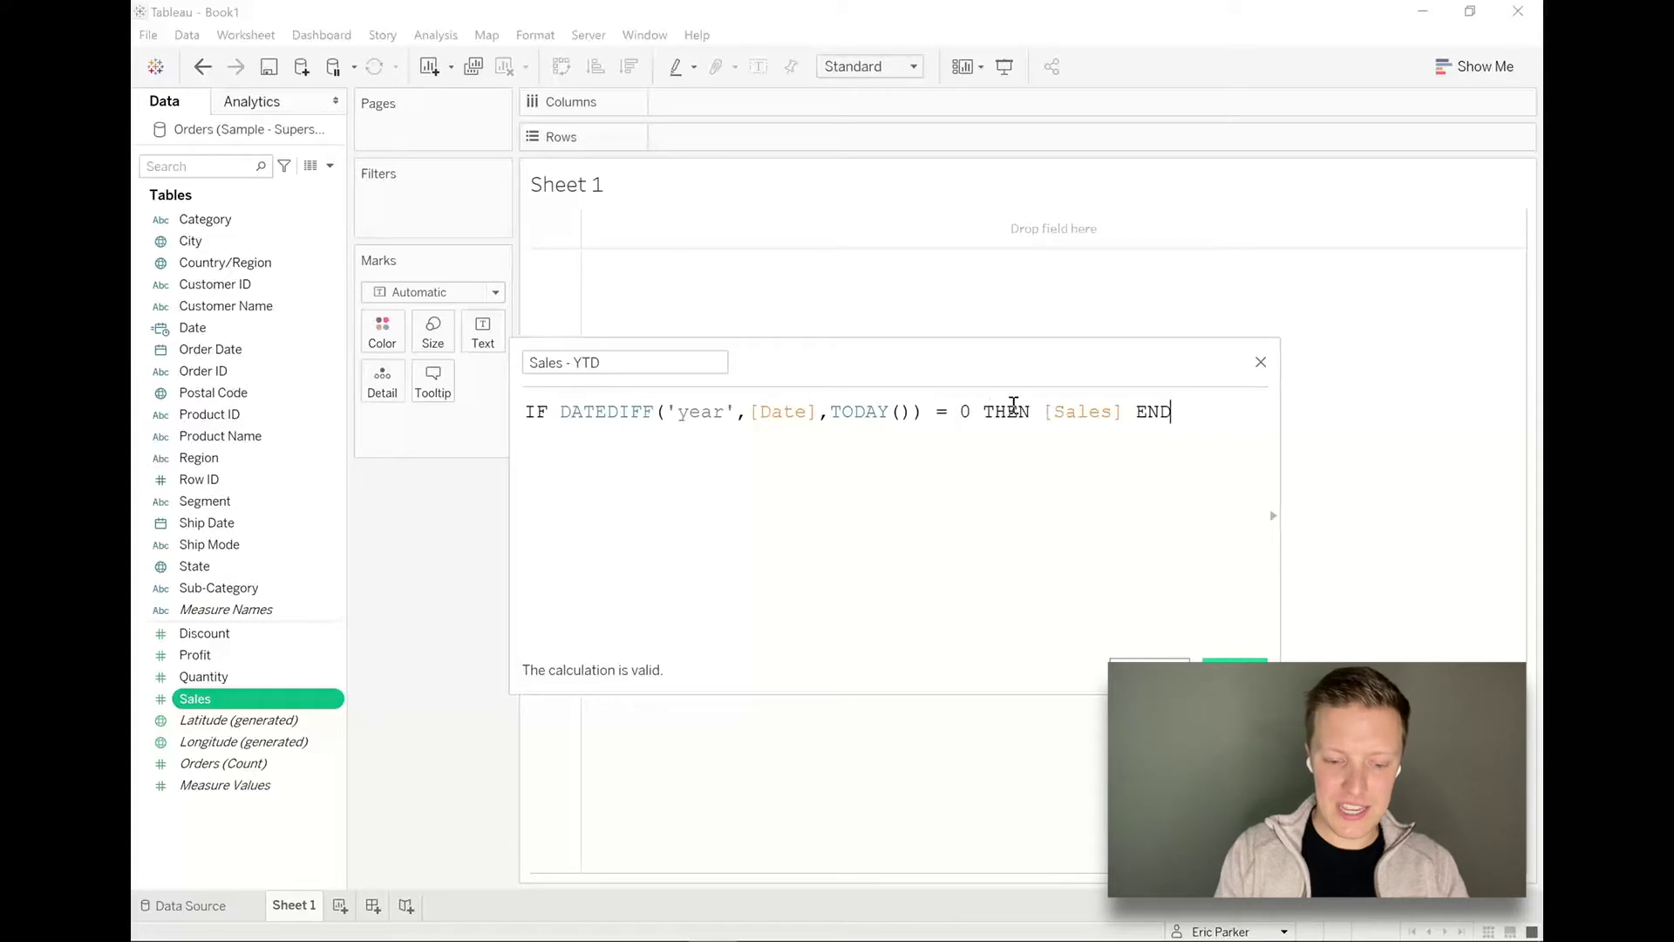
Add a second condition, AND [Date] <= TODAY(), before the THEN clause
click(983, 410)
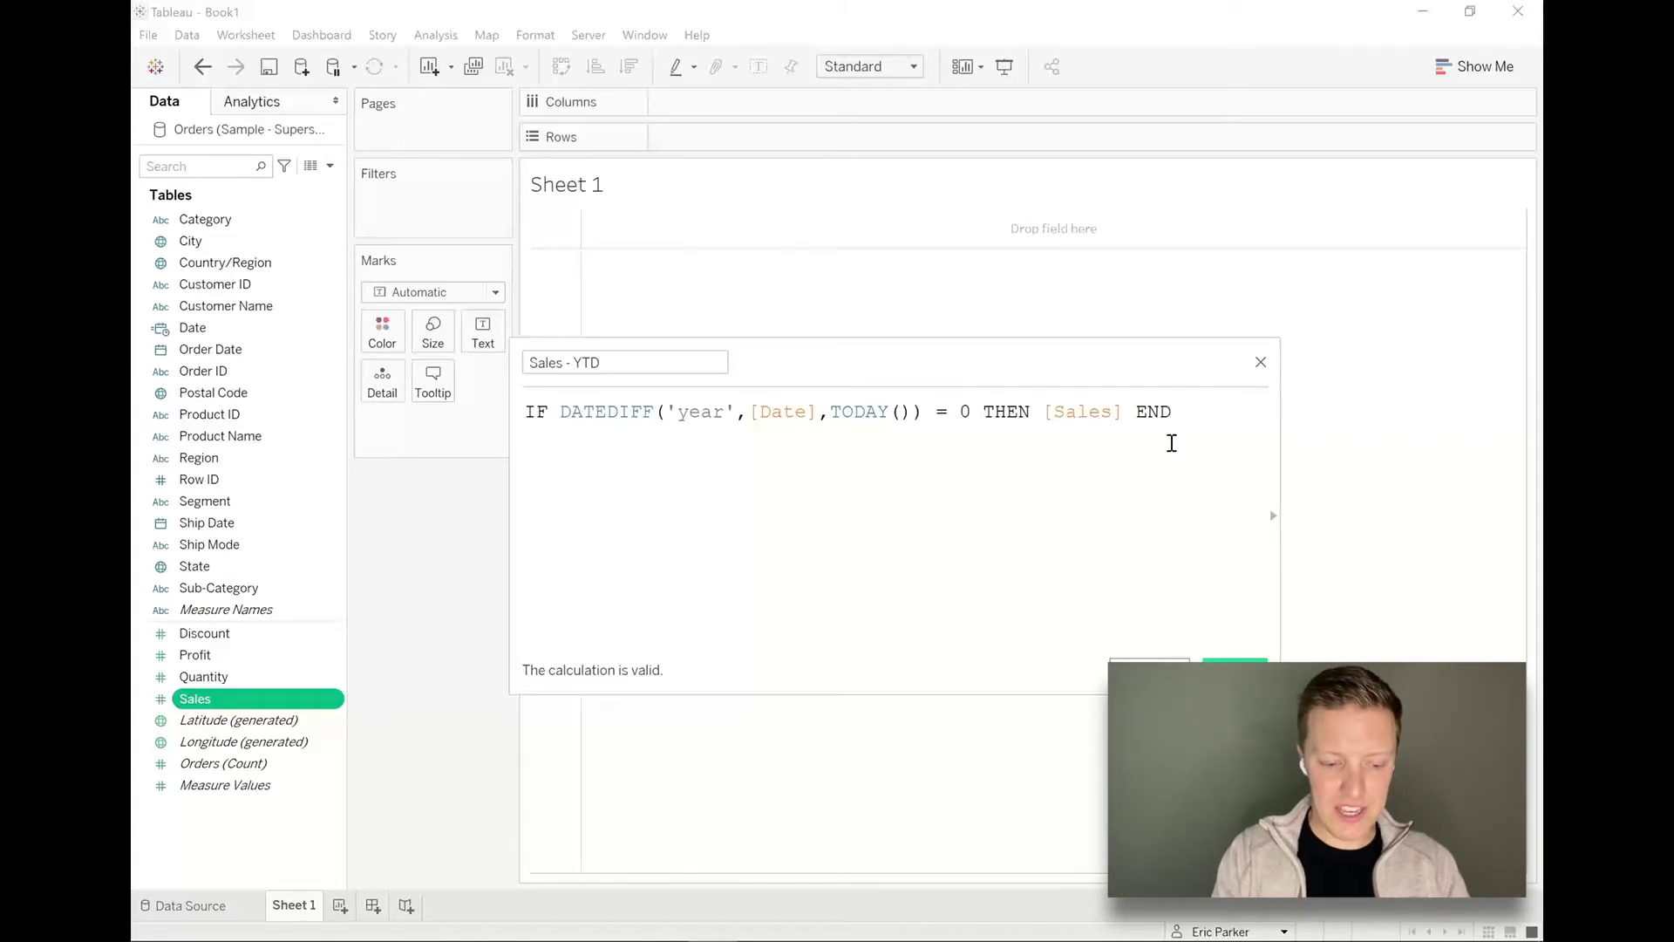
key(Return)
key(Return)
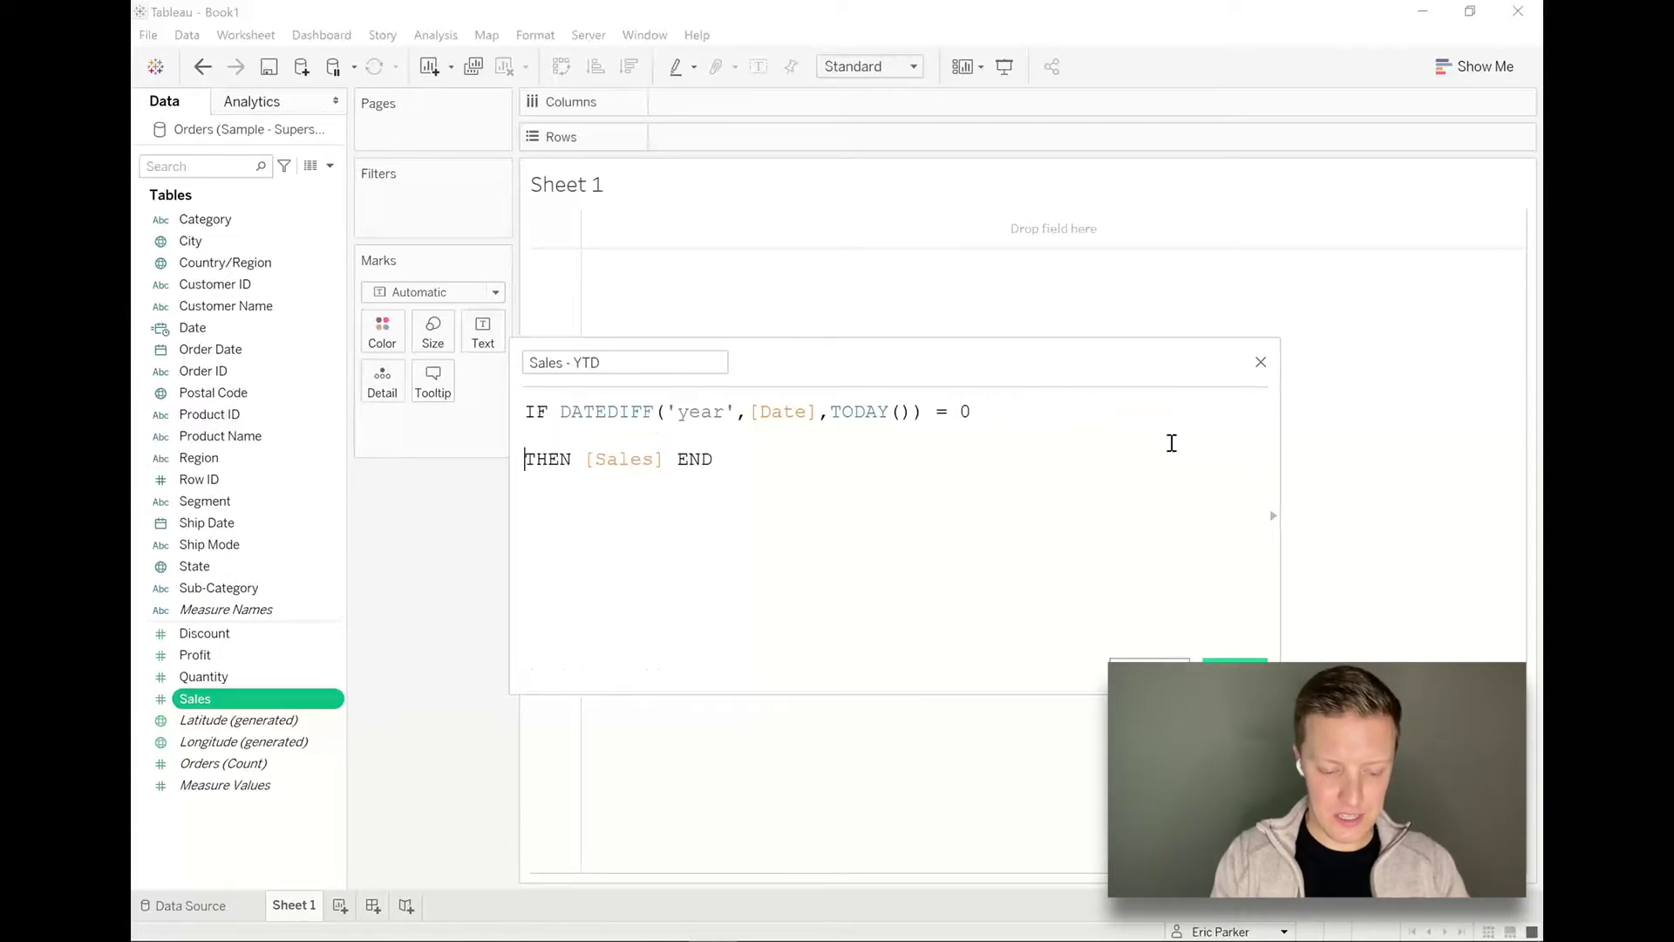
key(Up)
text(E)
key(BackSpace)
text(AND)
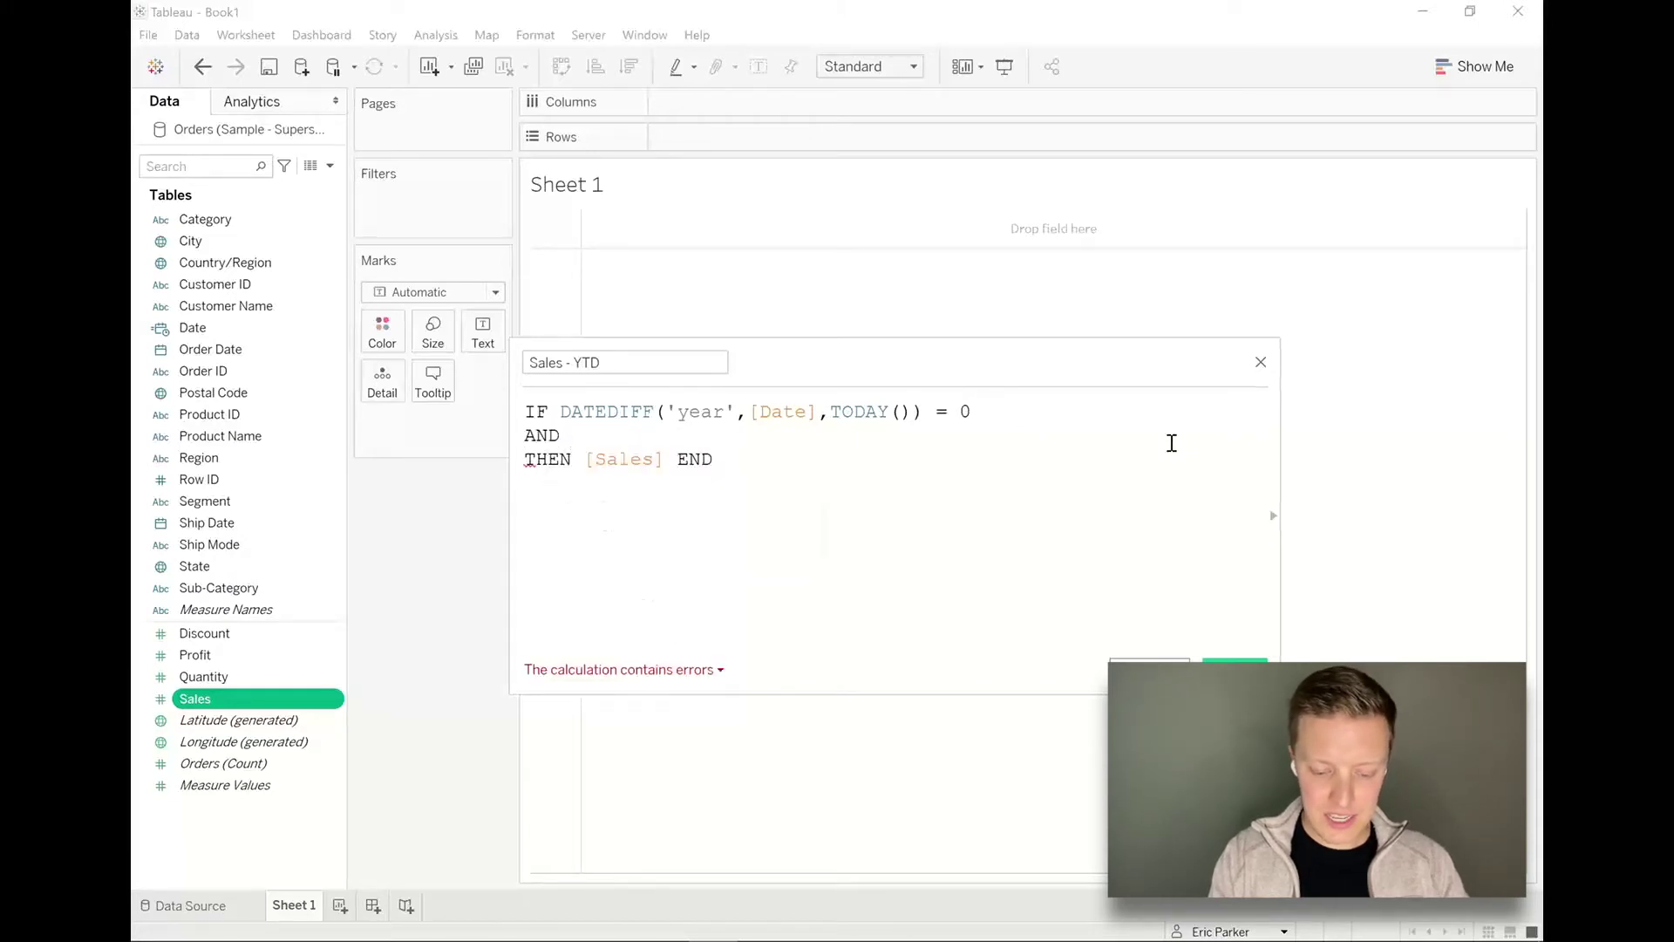
text( TO)
key(BackSpace)
key(BackSpace)
text(Da)
key(Return)
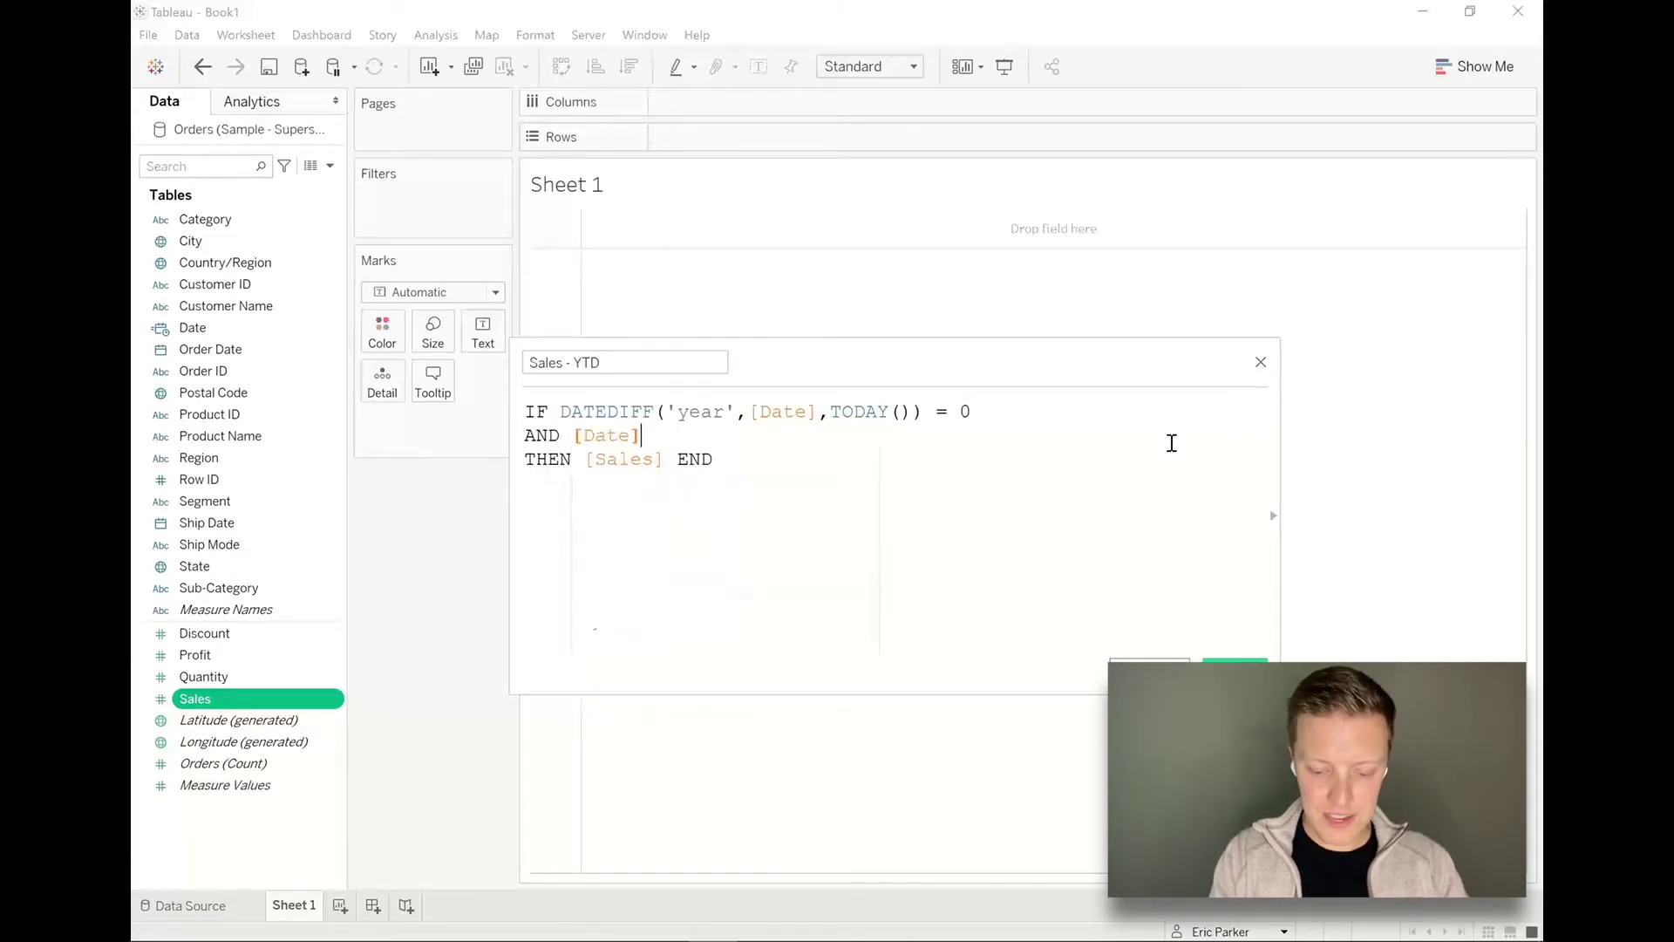
text(<-=)
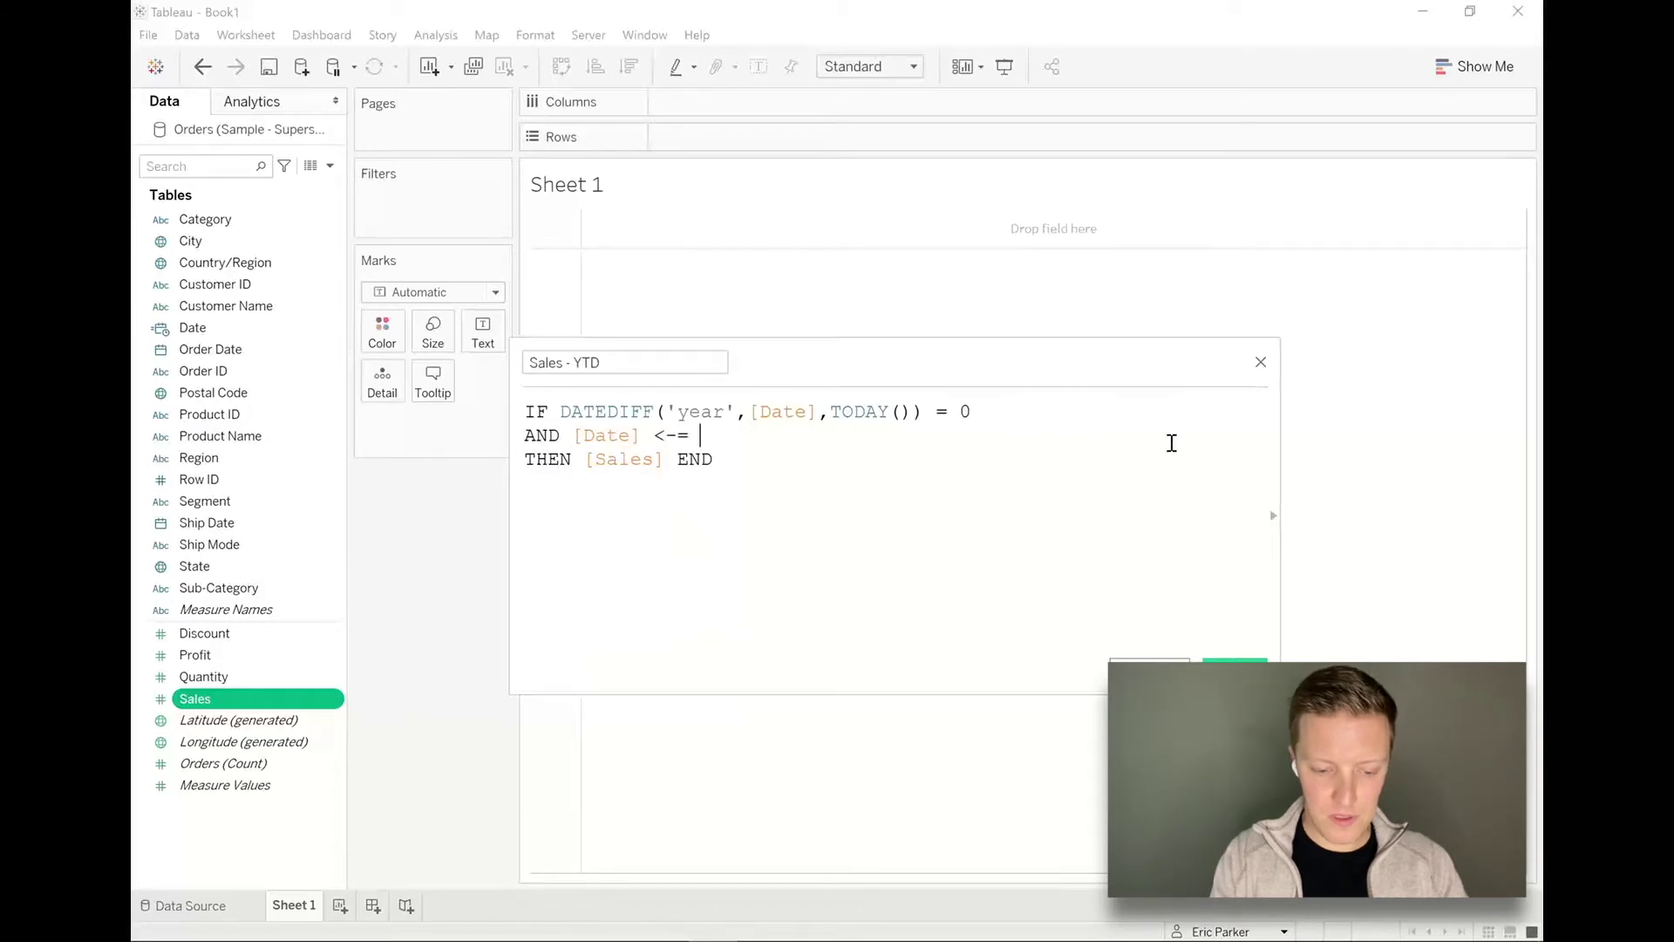
key(BackSpace)
text(= today)
key(Return)
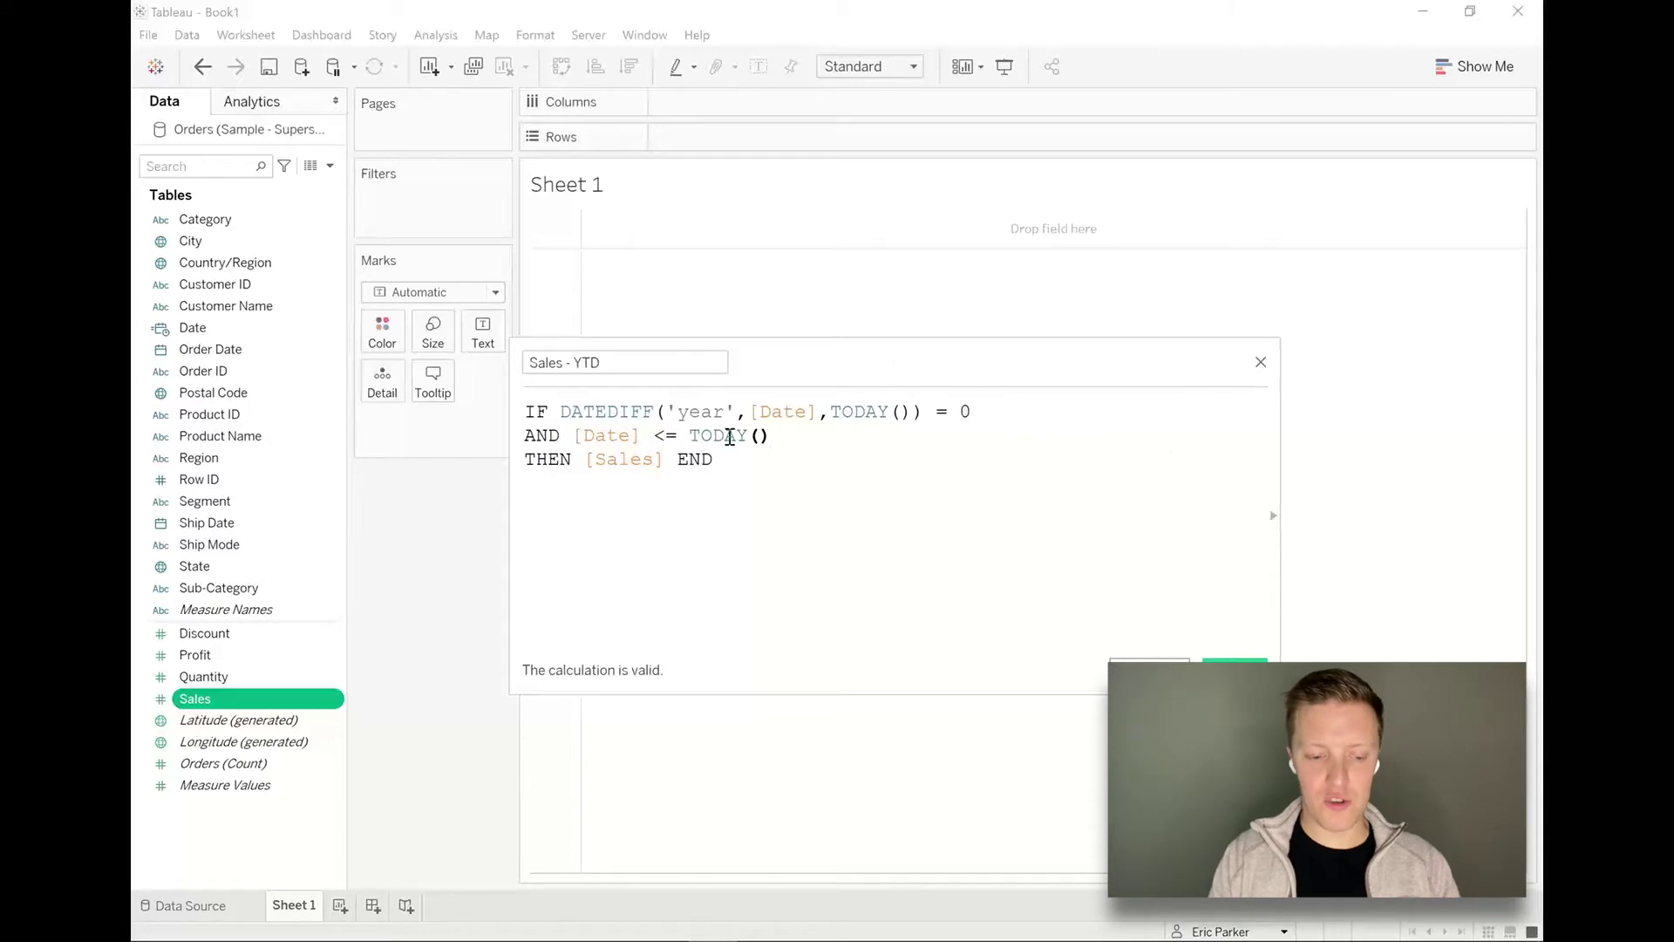
Put END on its own line and save the Sales - YTD field
click(677, 458)
key(Return)
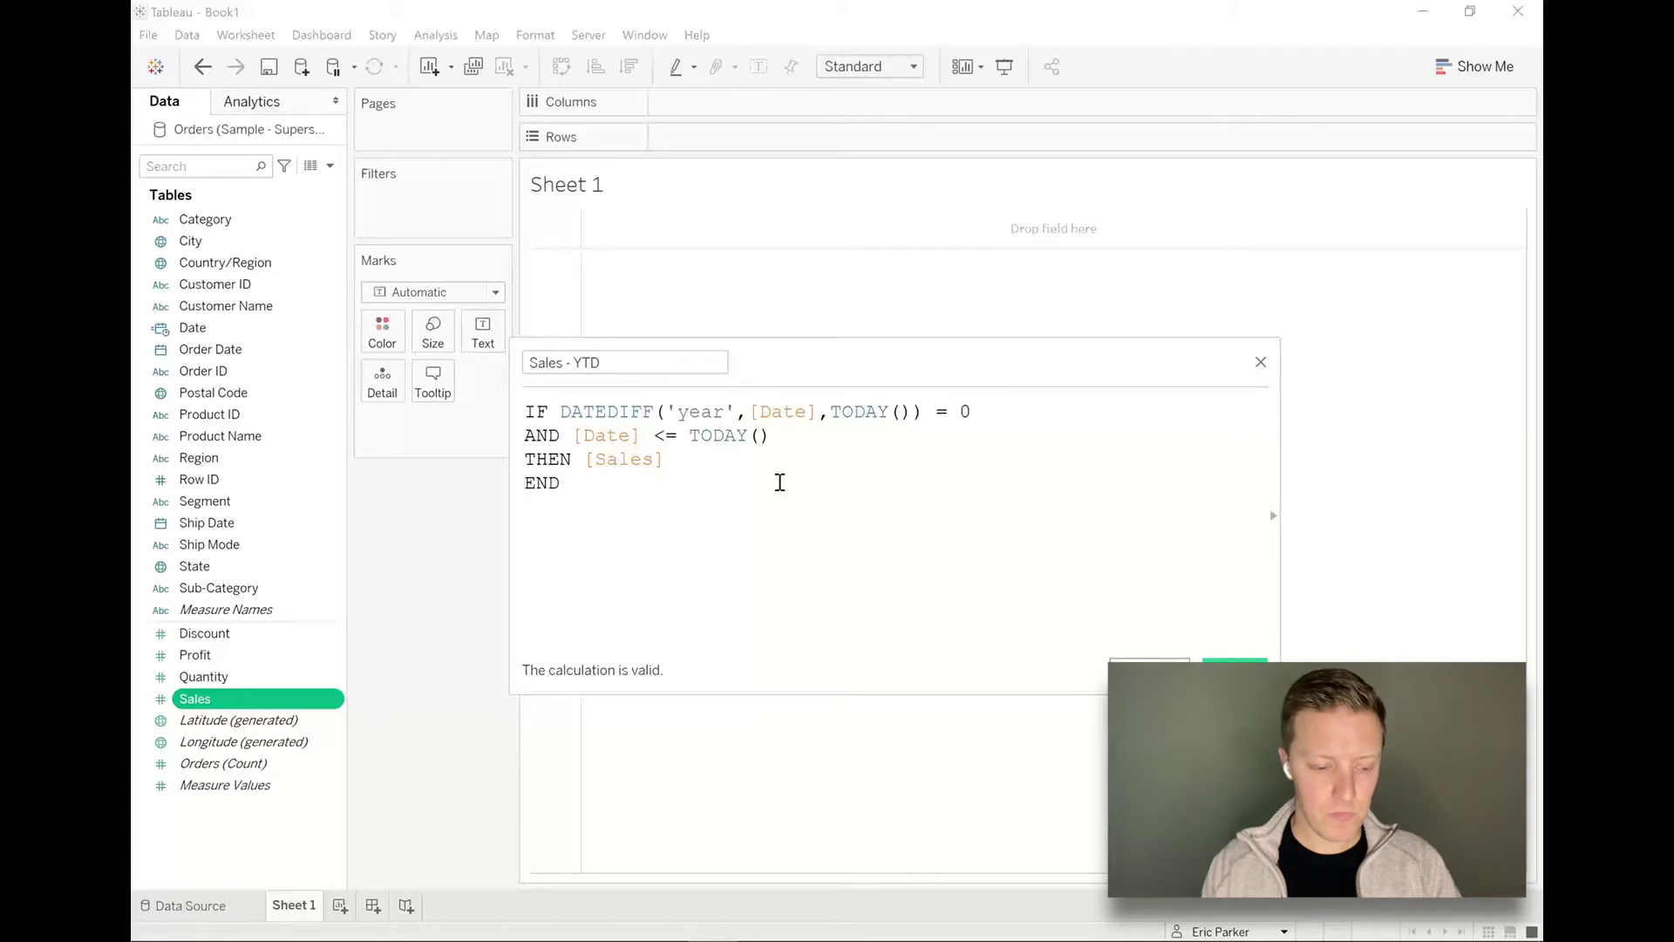
click(1234, 672)
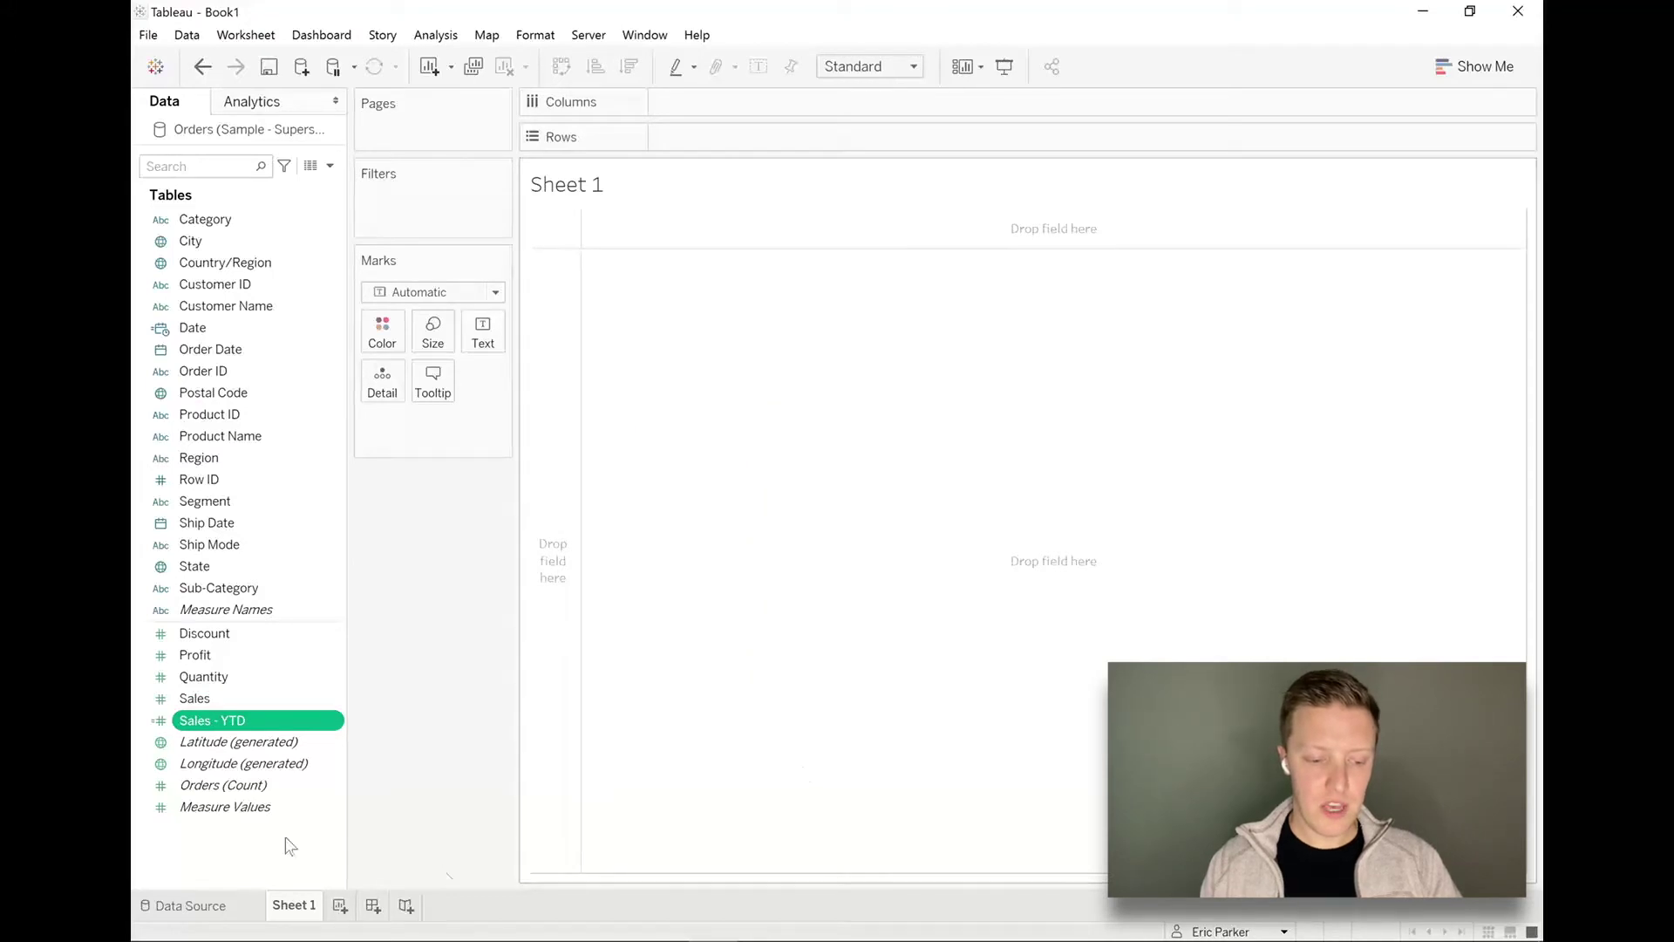
Start a calculated field from Sales named Sales - PYTD
click(234, 698)
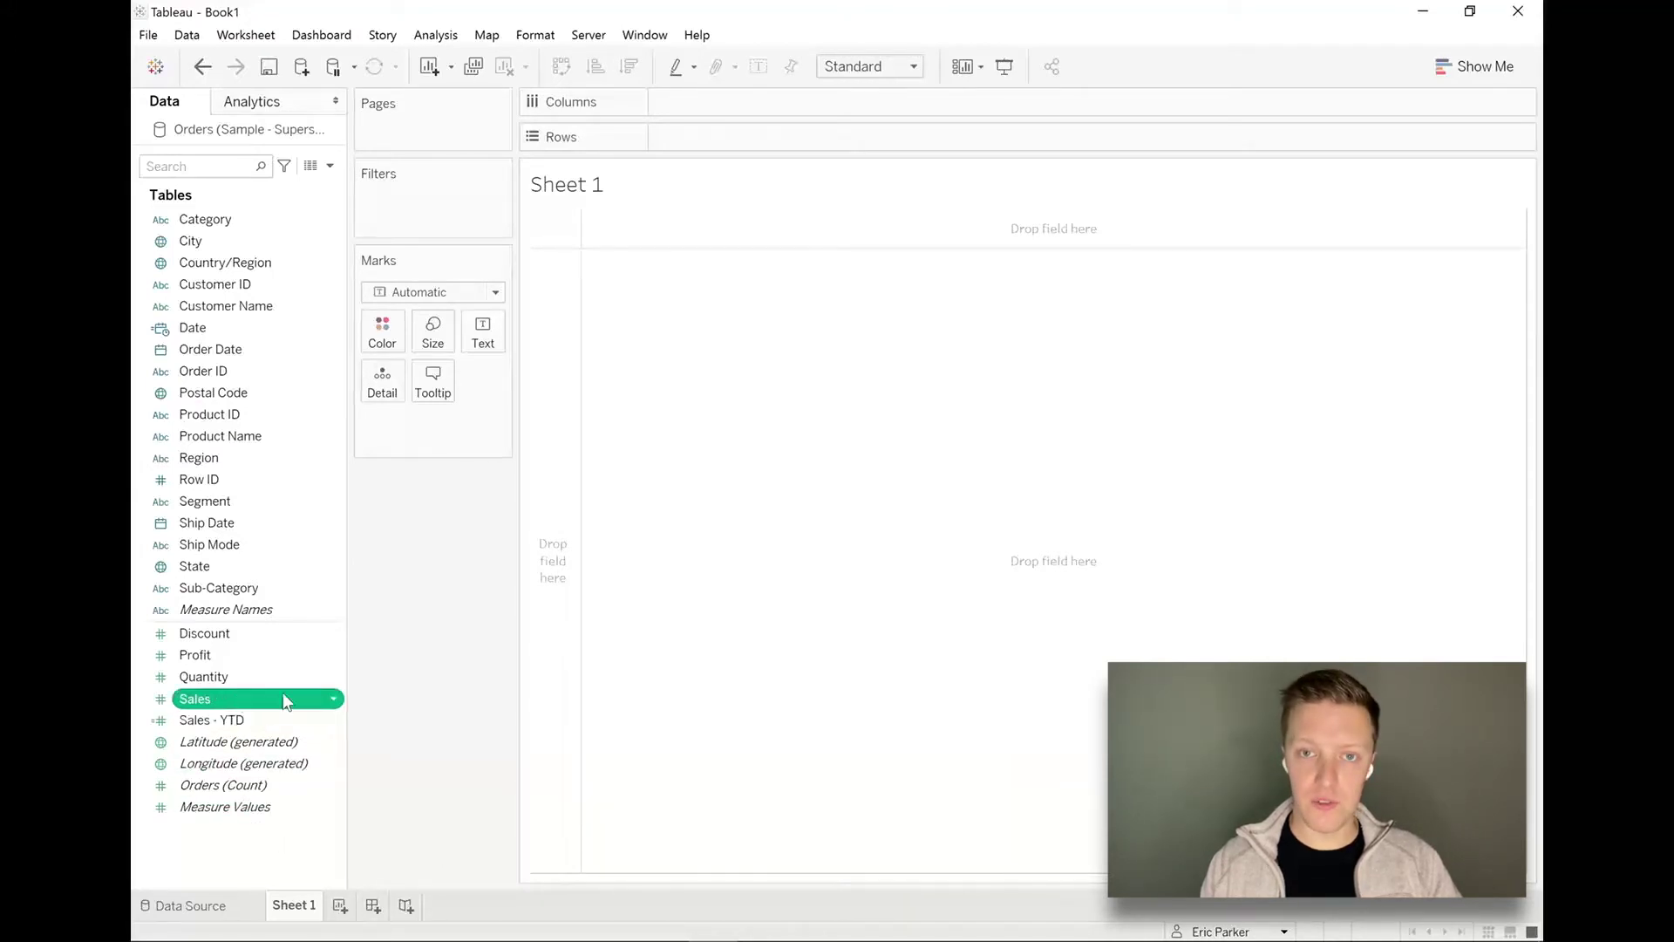
click(337, 701)
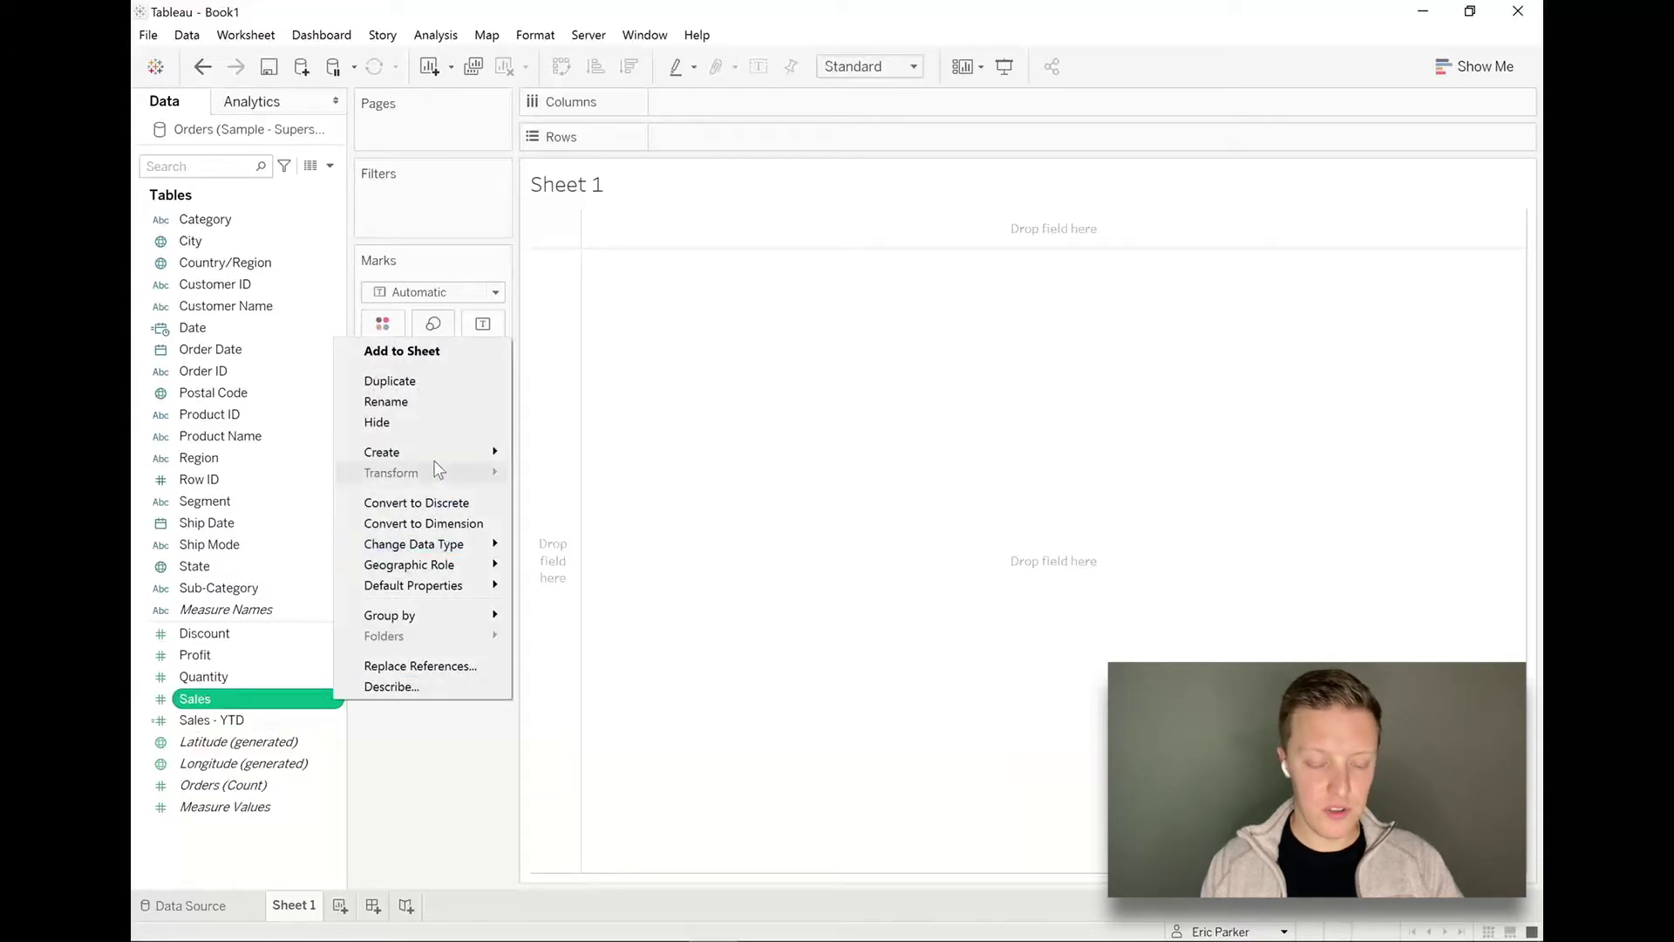
mouse_move(433, 460)
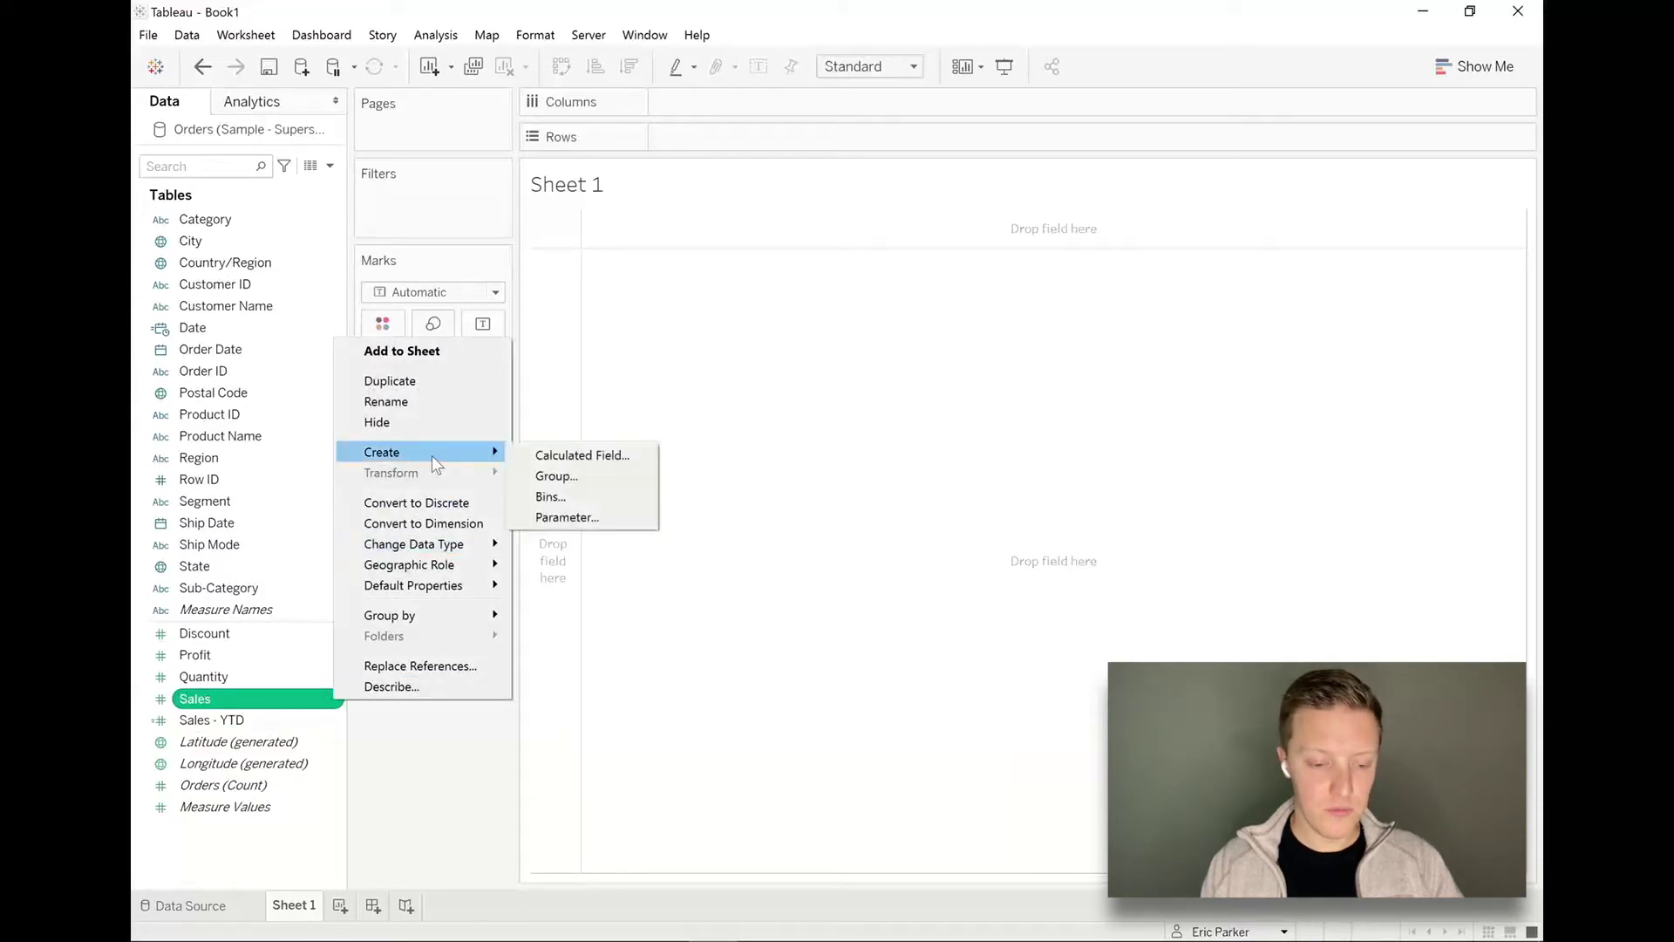
click(544, 457)
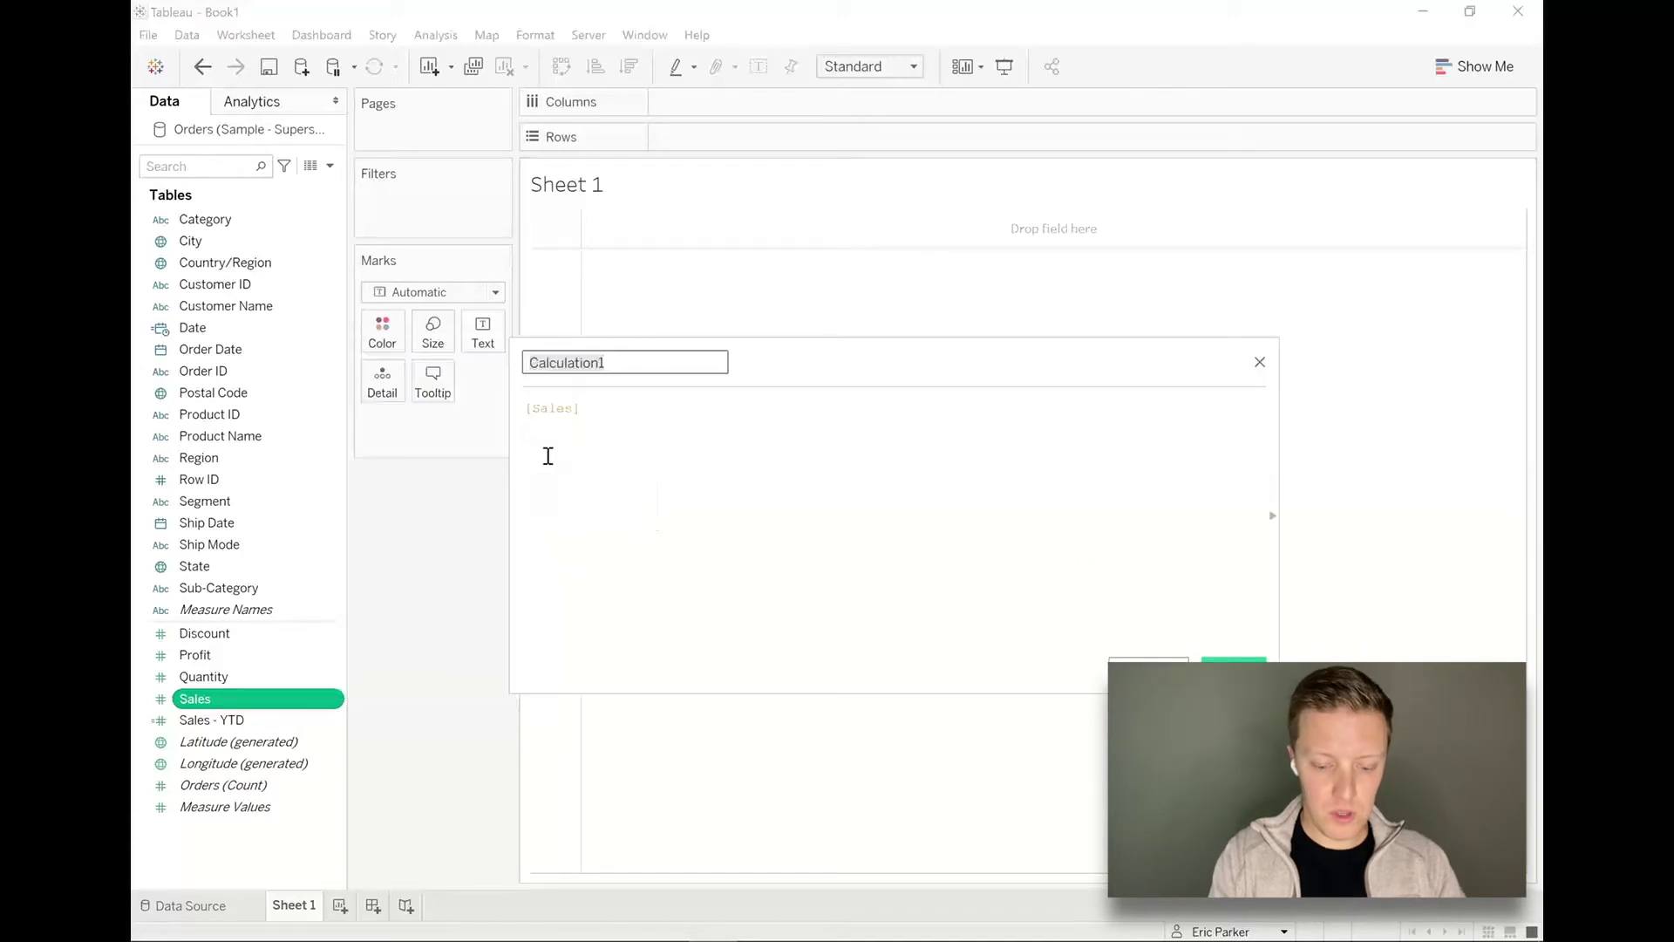
text(Sales)
key(BackSpace)
key(BackSpace)
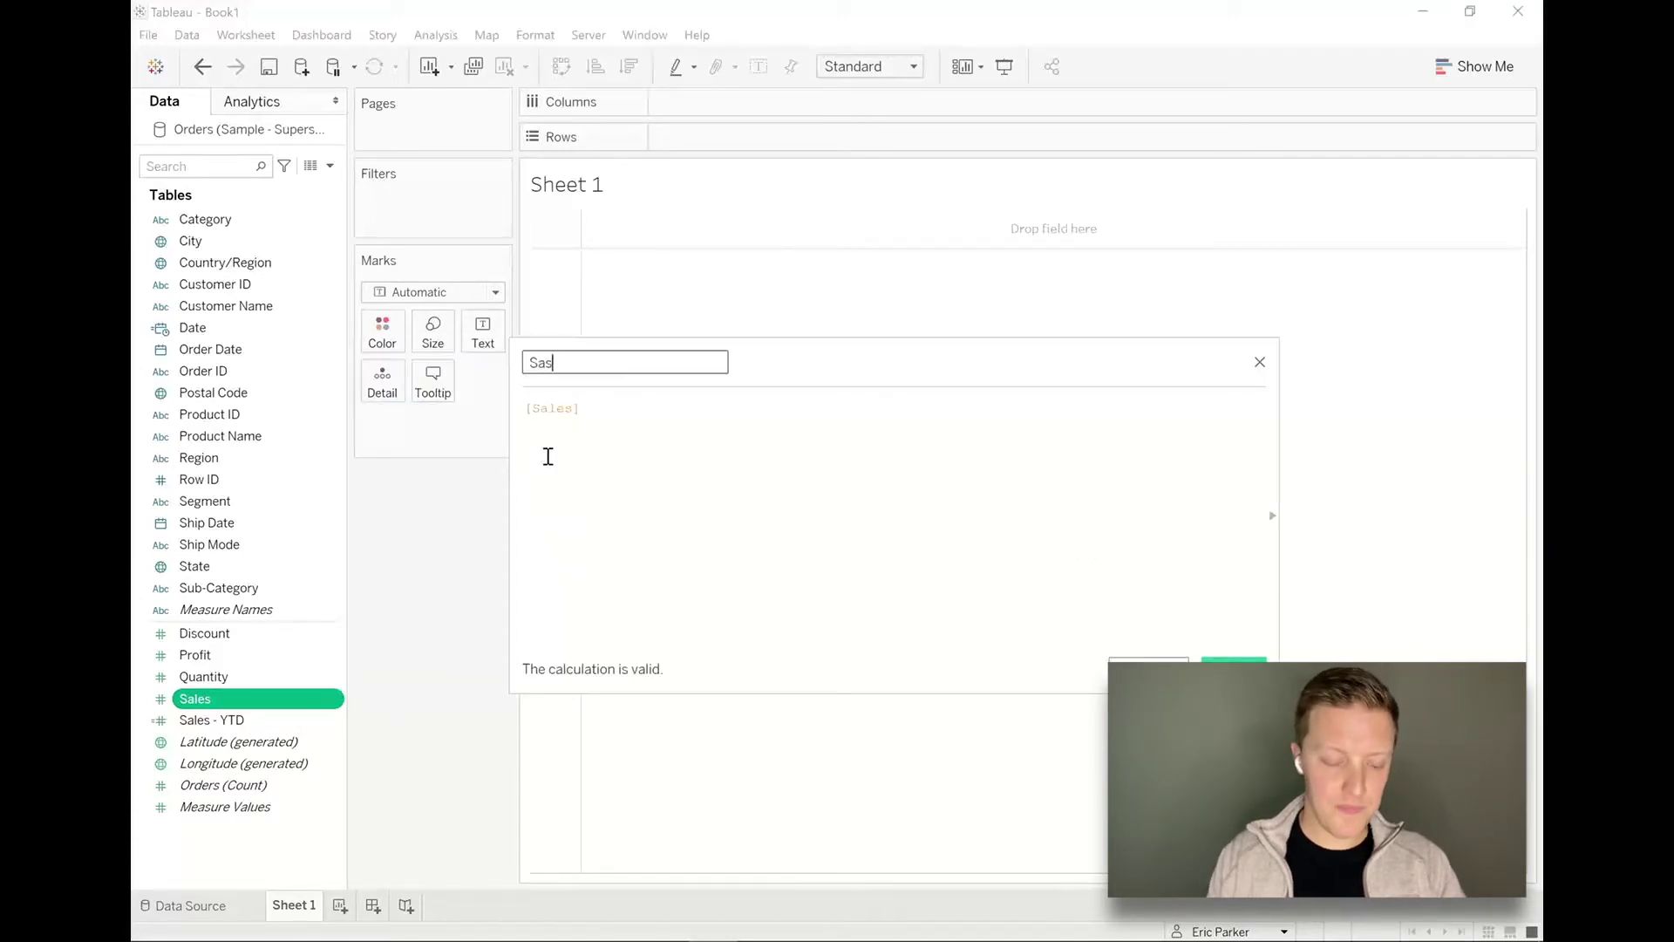
text(es - PYTD)
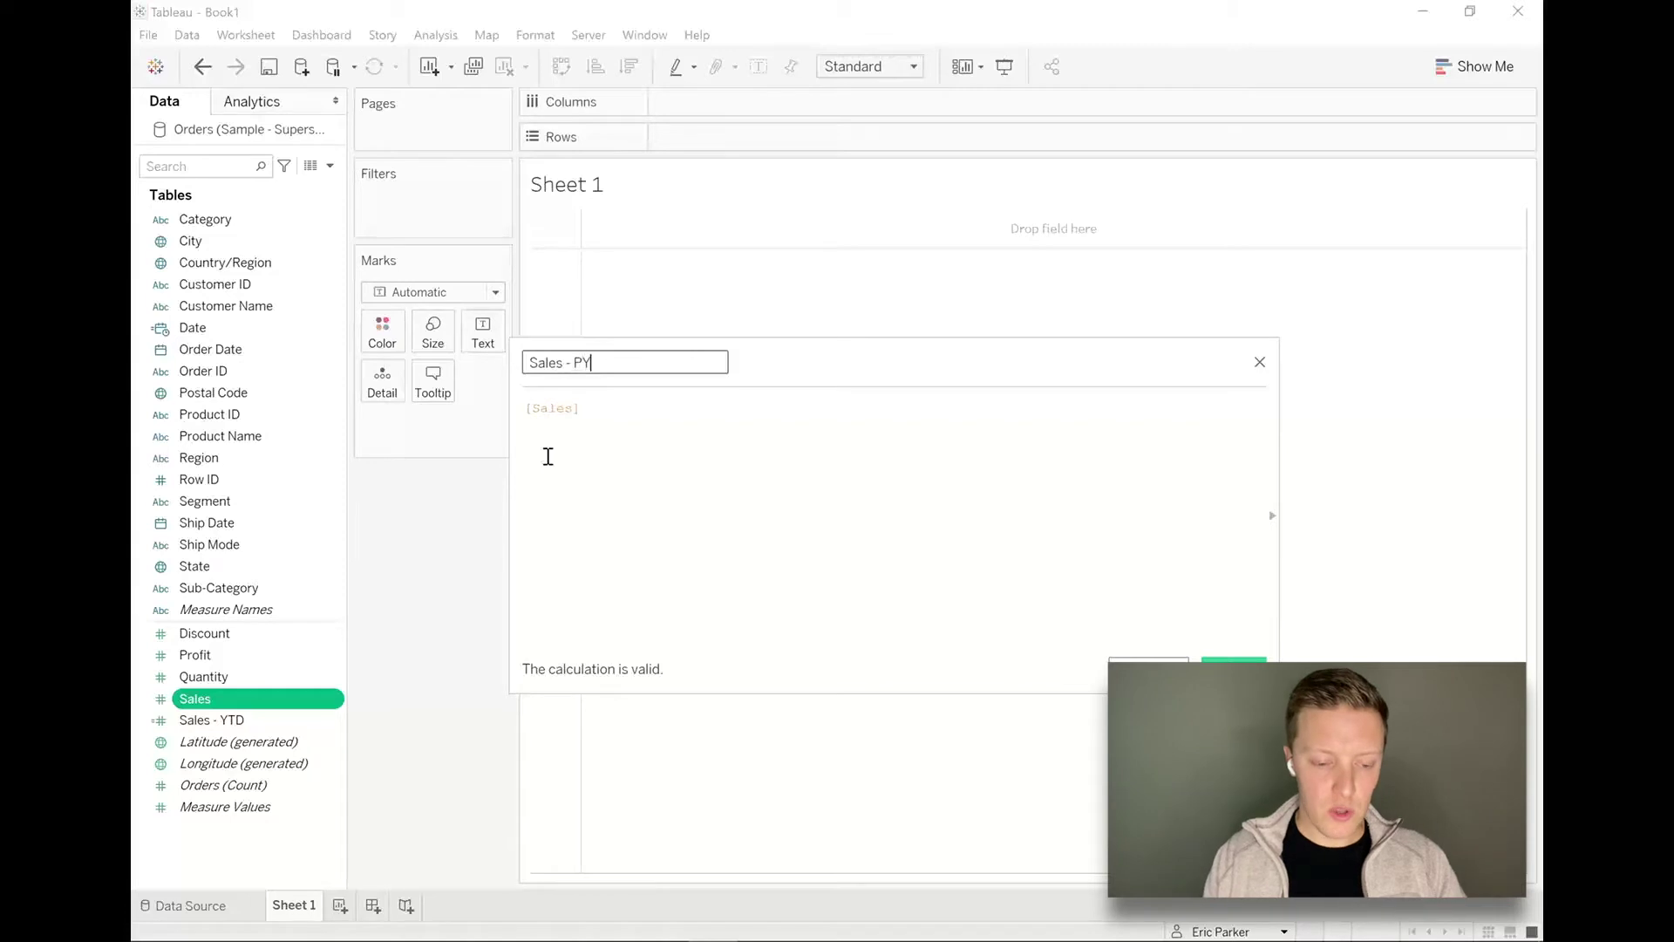
Write the condition IF DATEDIFF('year',[Date],TODAY()) = 1 at the top of the formula
click(751, 489)
scroll(754, 496, up, 2)
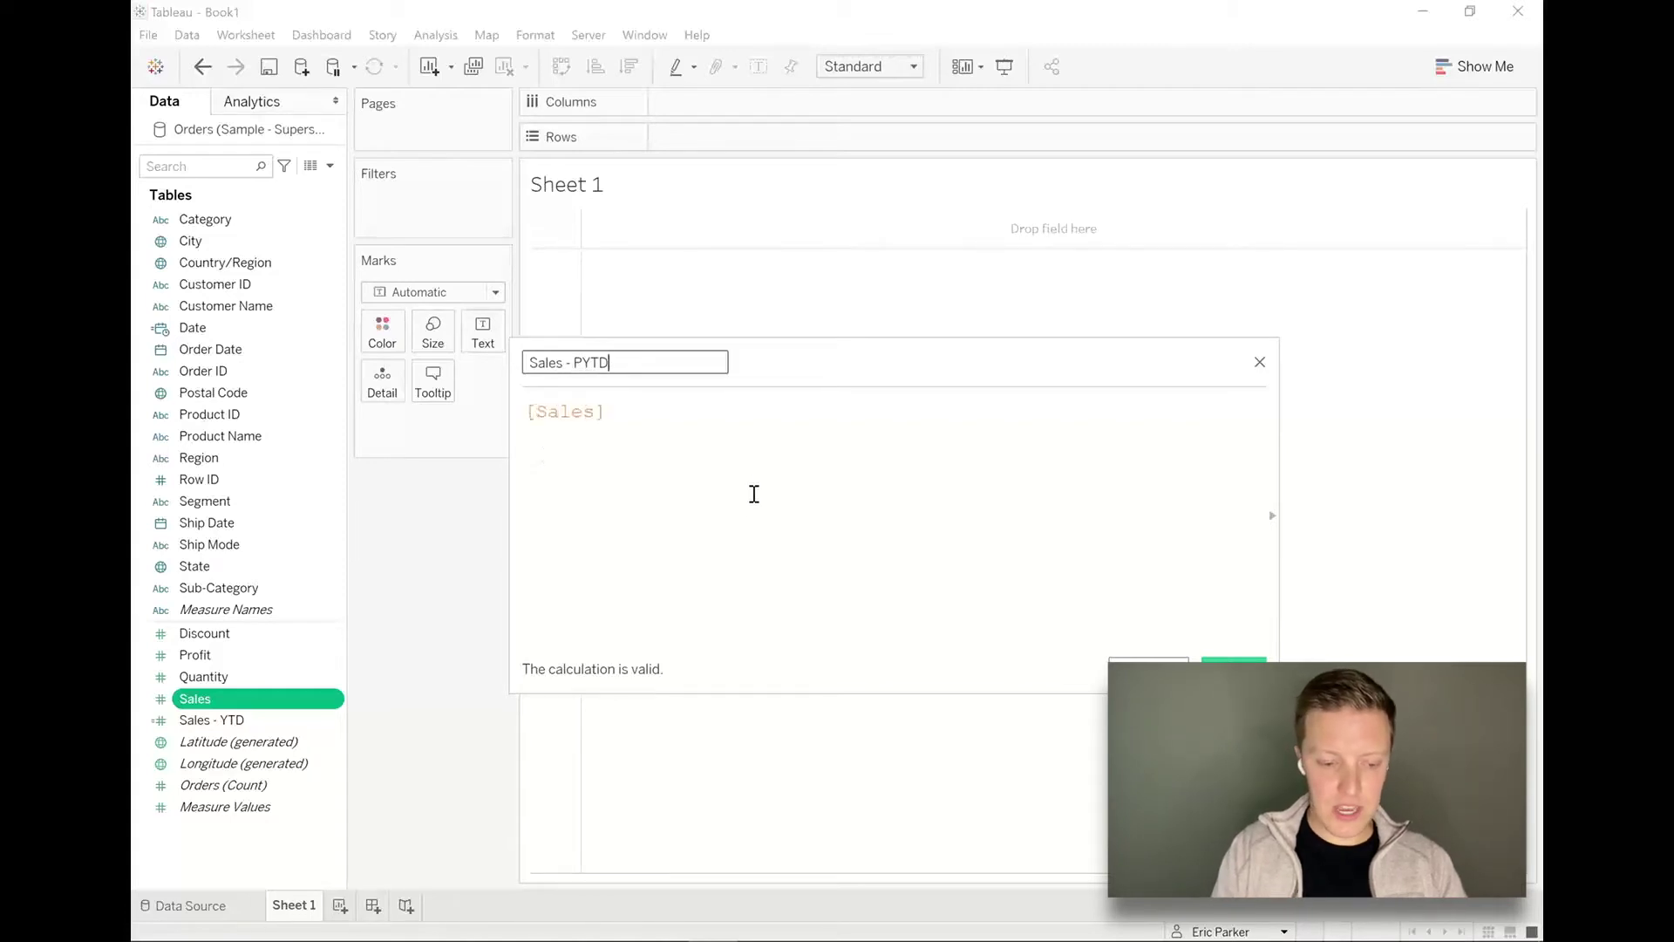
click(525, 411)
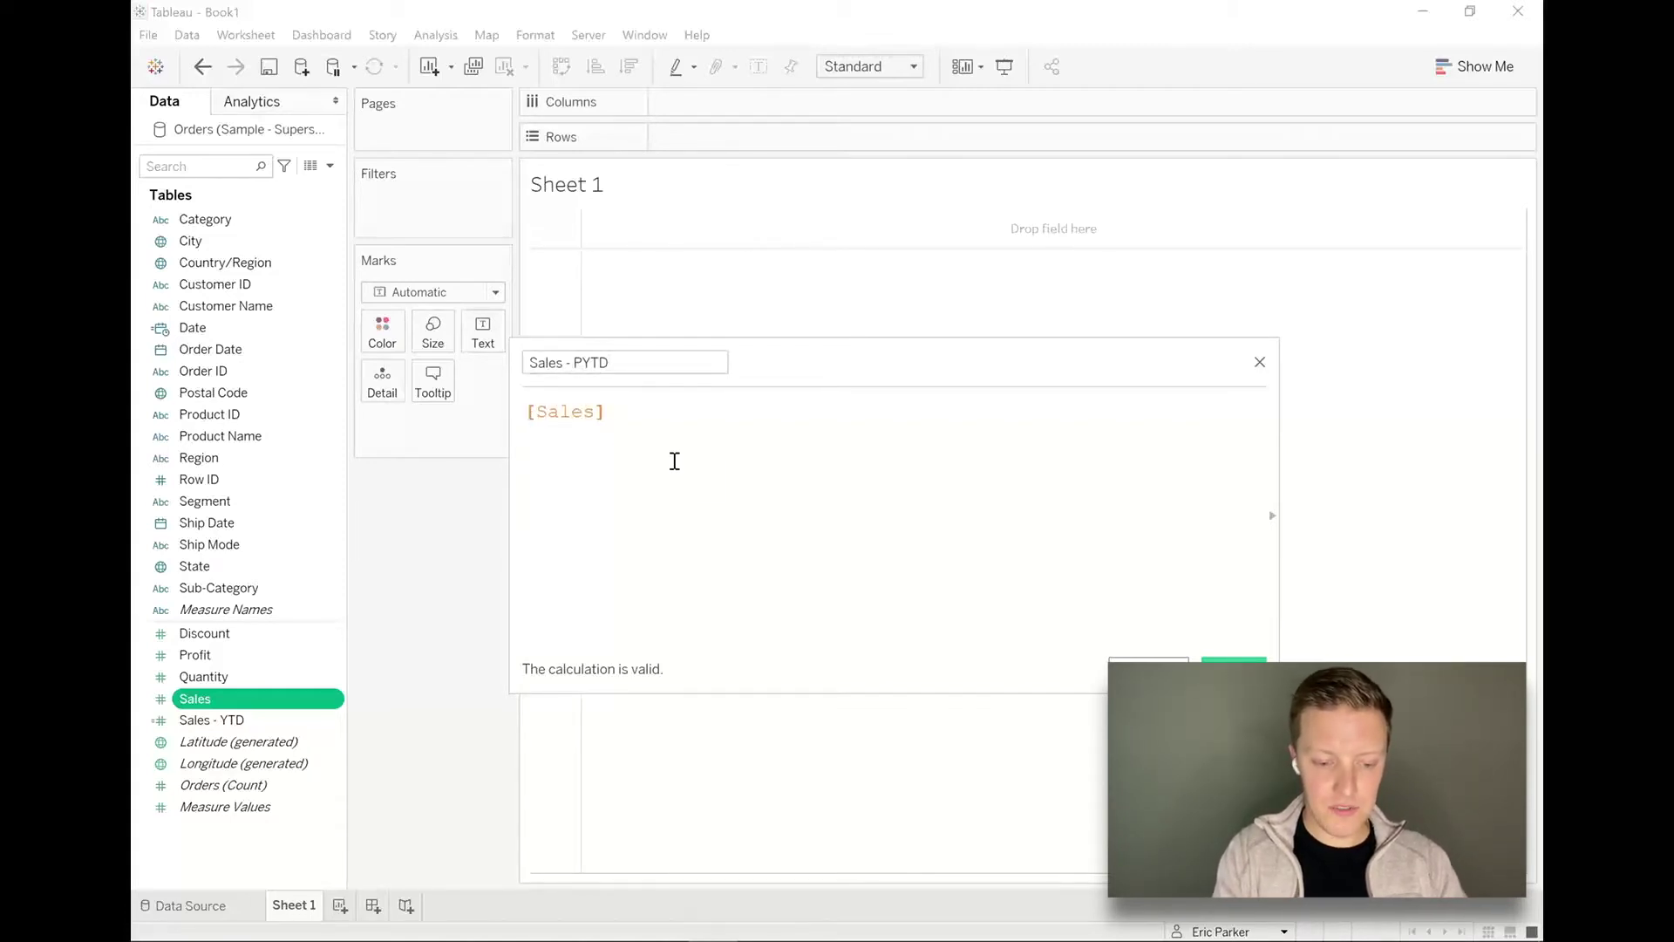
key(Return)
key(Return)
key(Up)
key(Up)
text(IF DATEDIFF(')
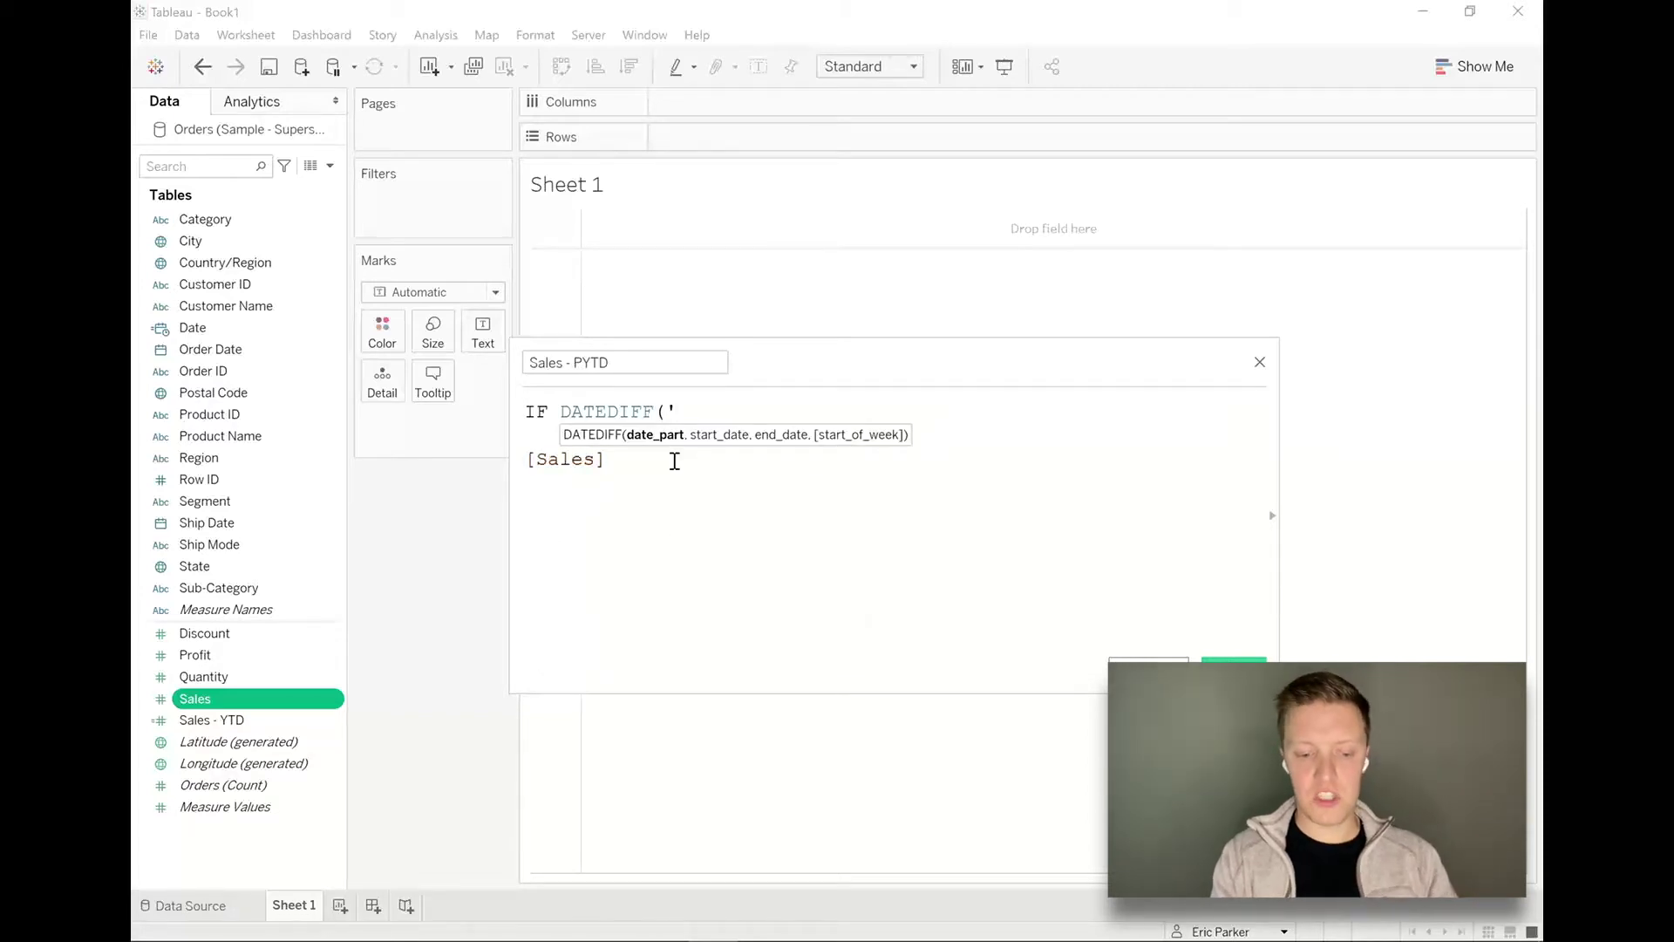
text(year',)
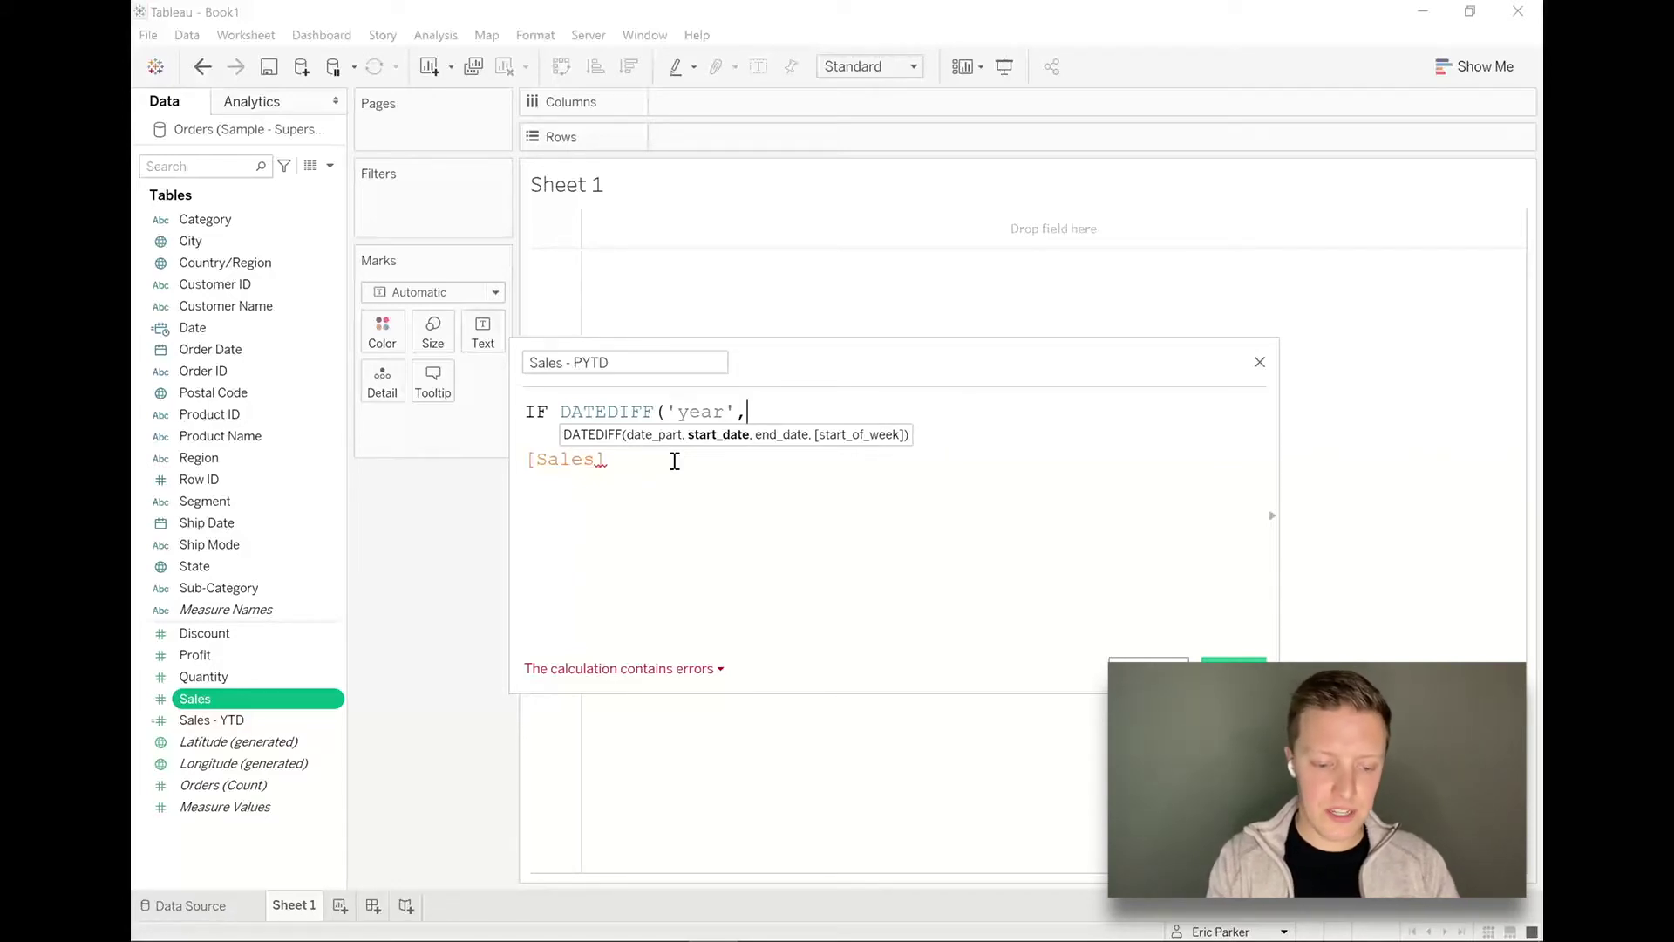
text(date)
key(Return)
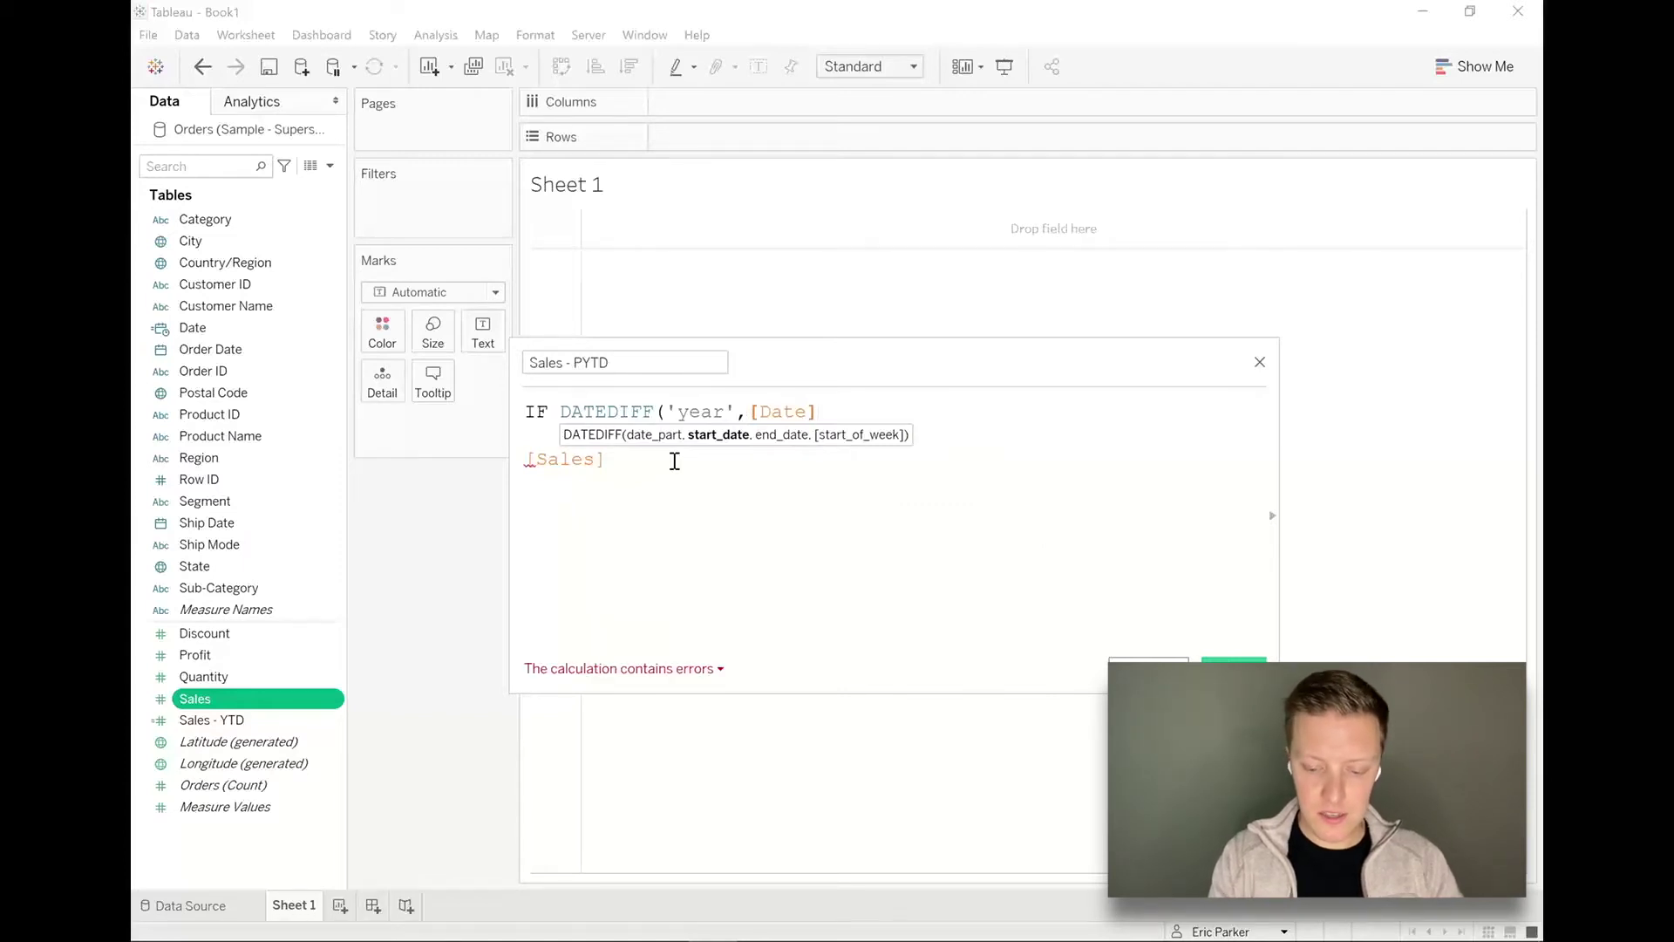
text(,toda)
key(Return)
text()))
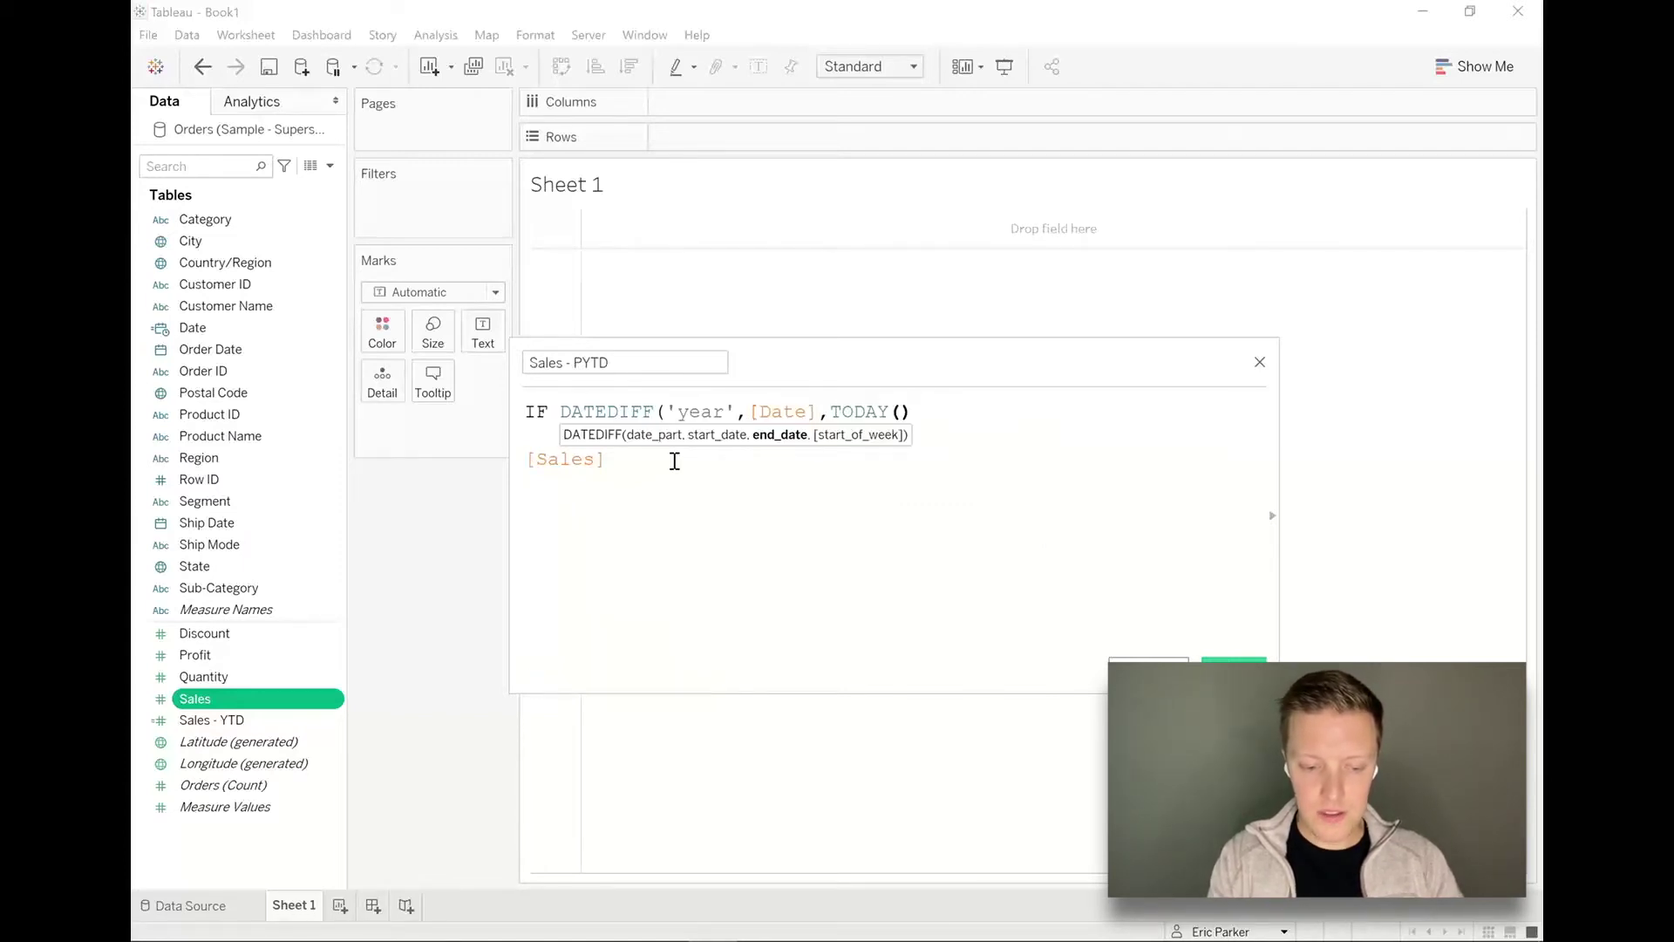
text( = 1)
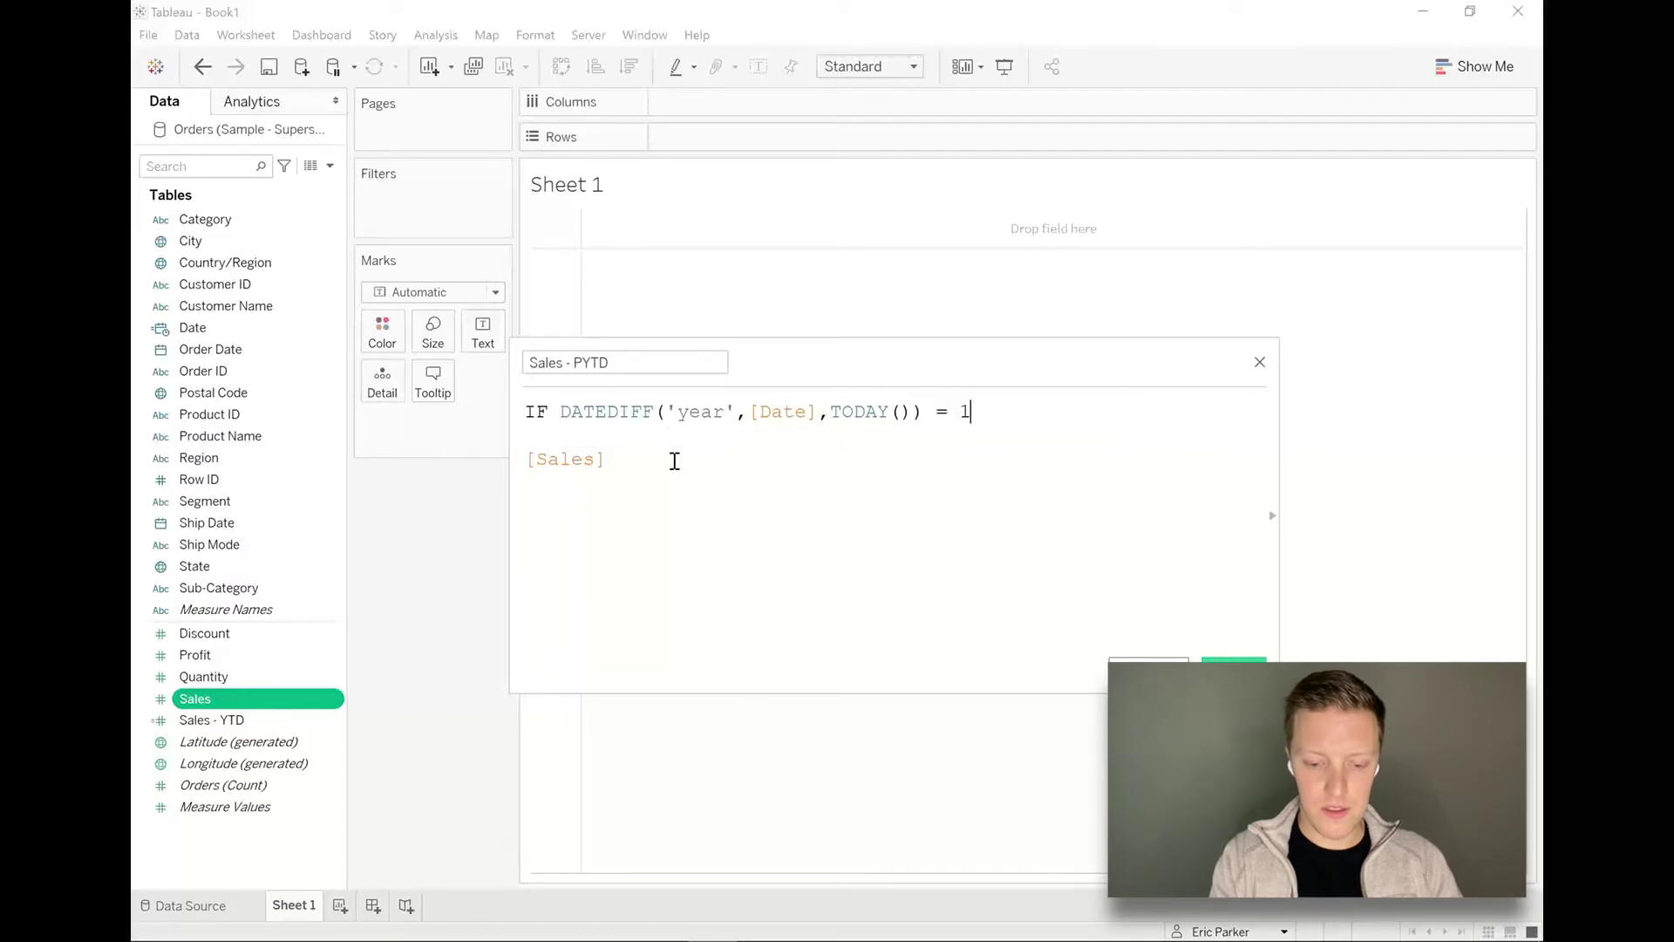
Complete the formula with THEN [Sales] END on the same line
key(Delete)
key(BackSpace)
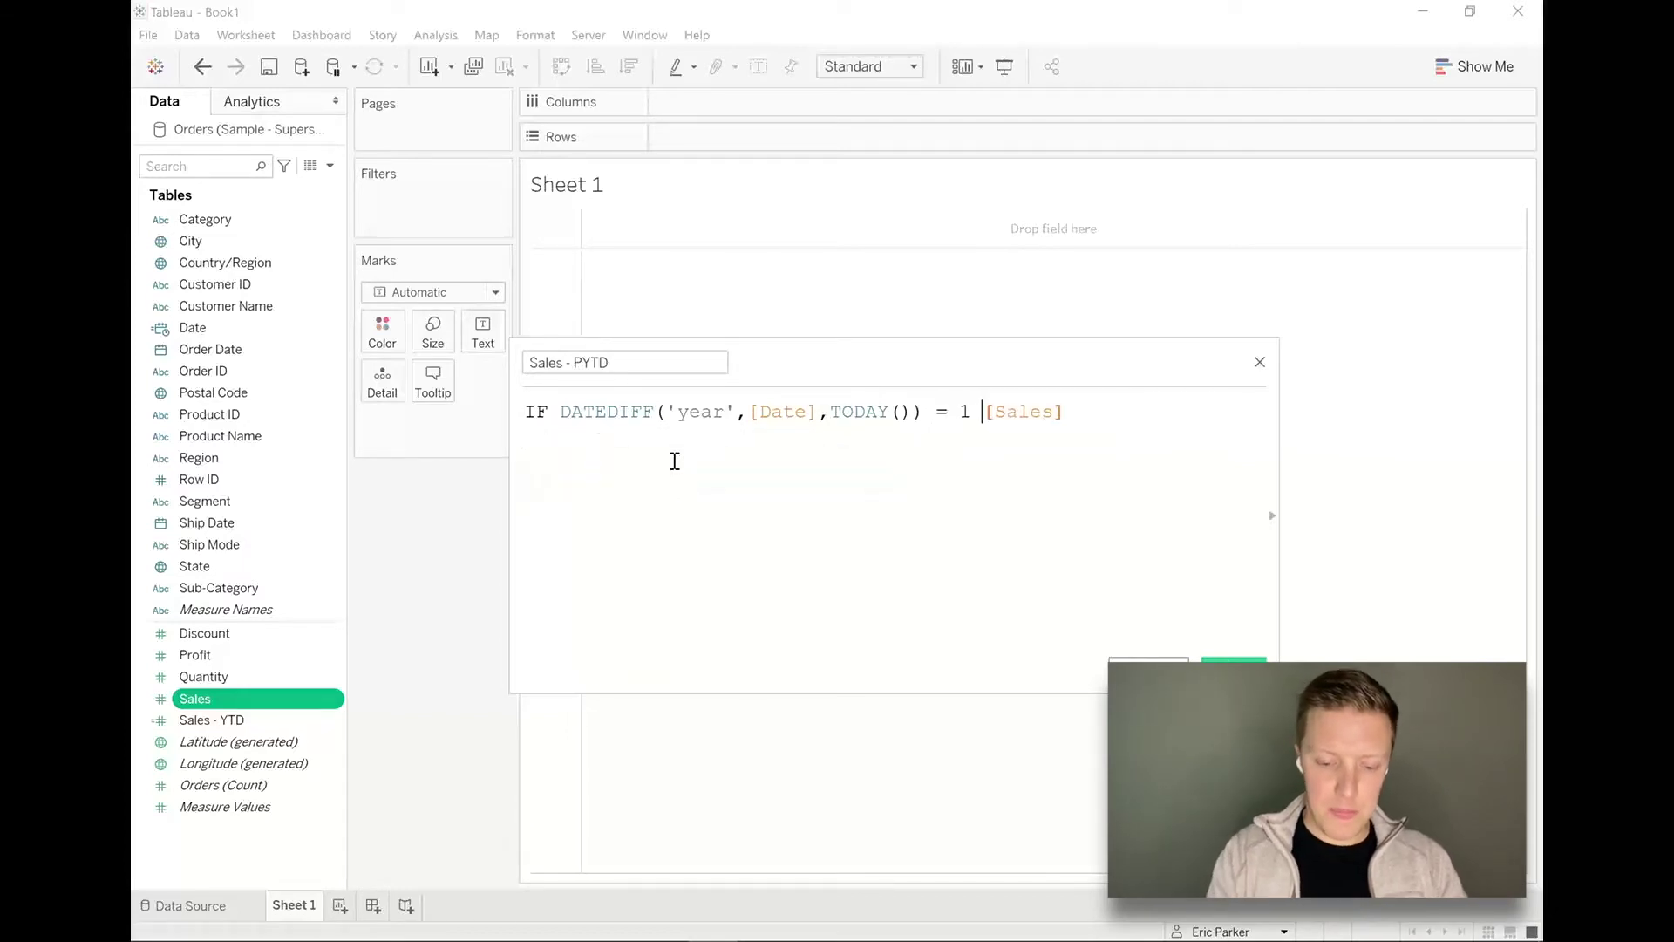
text(THEN)
click(1168, 411)
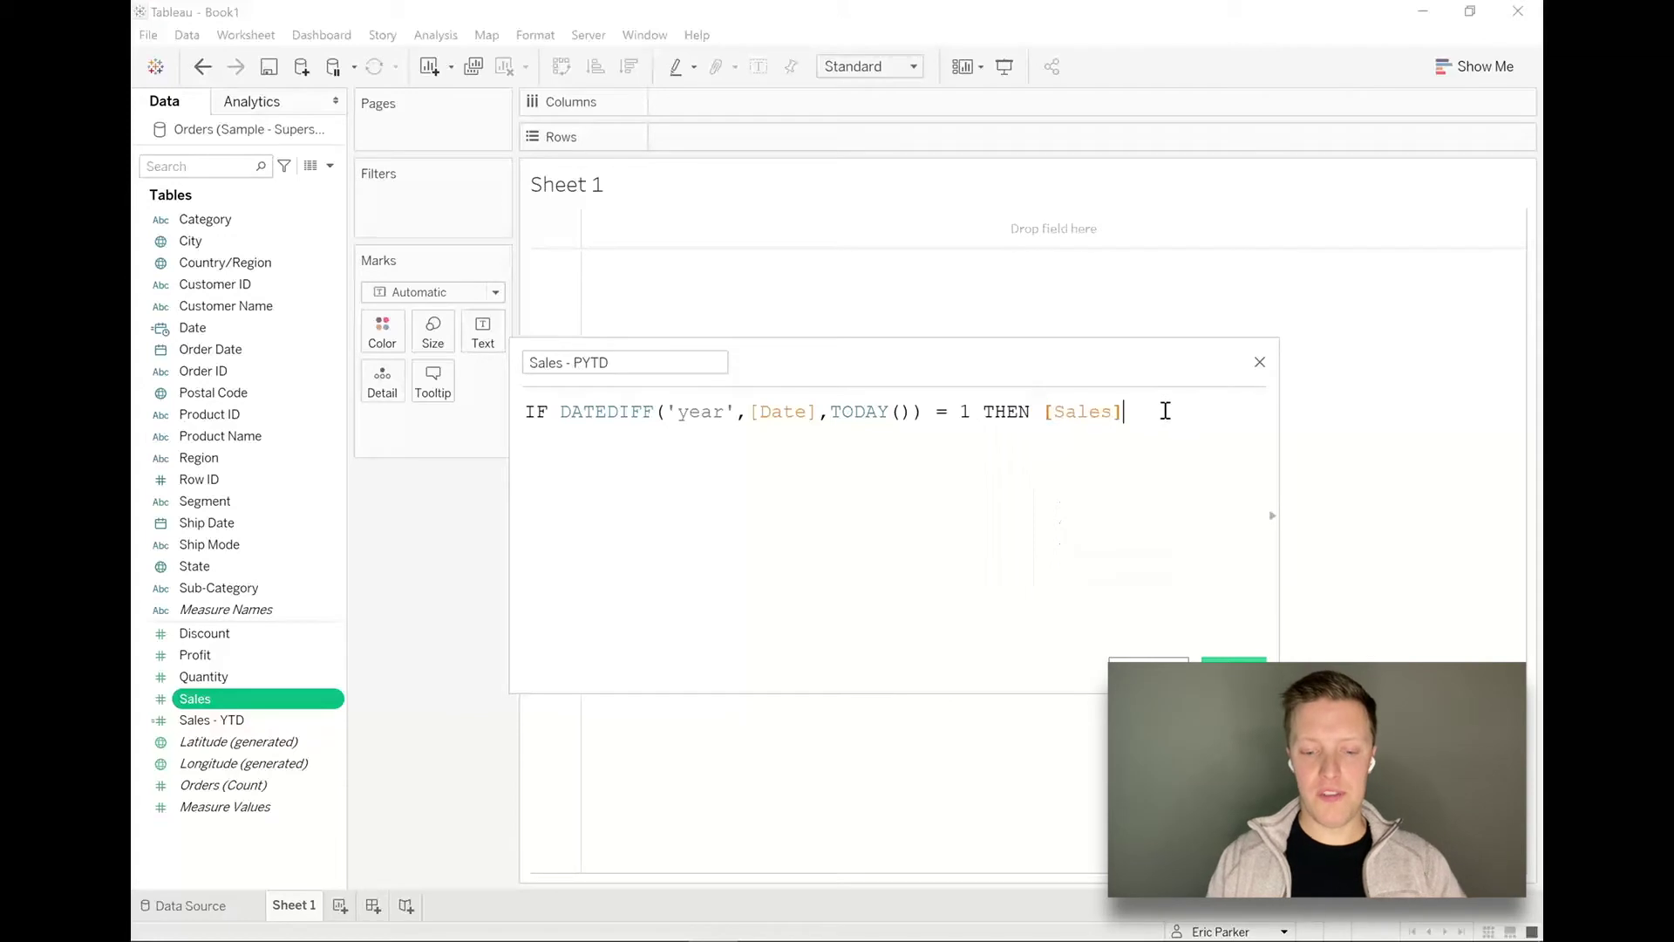
text(END)
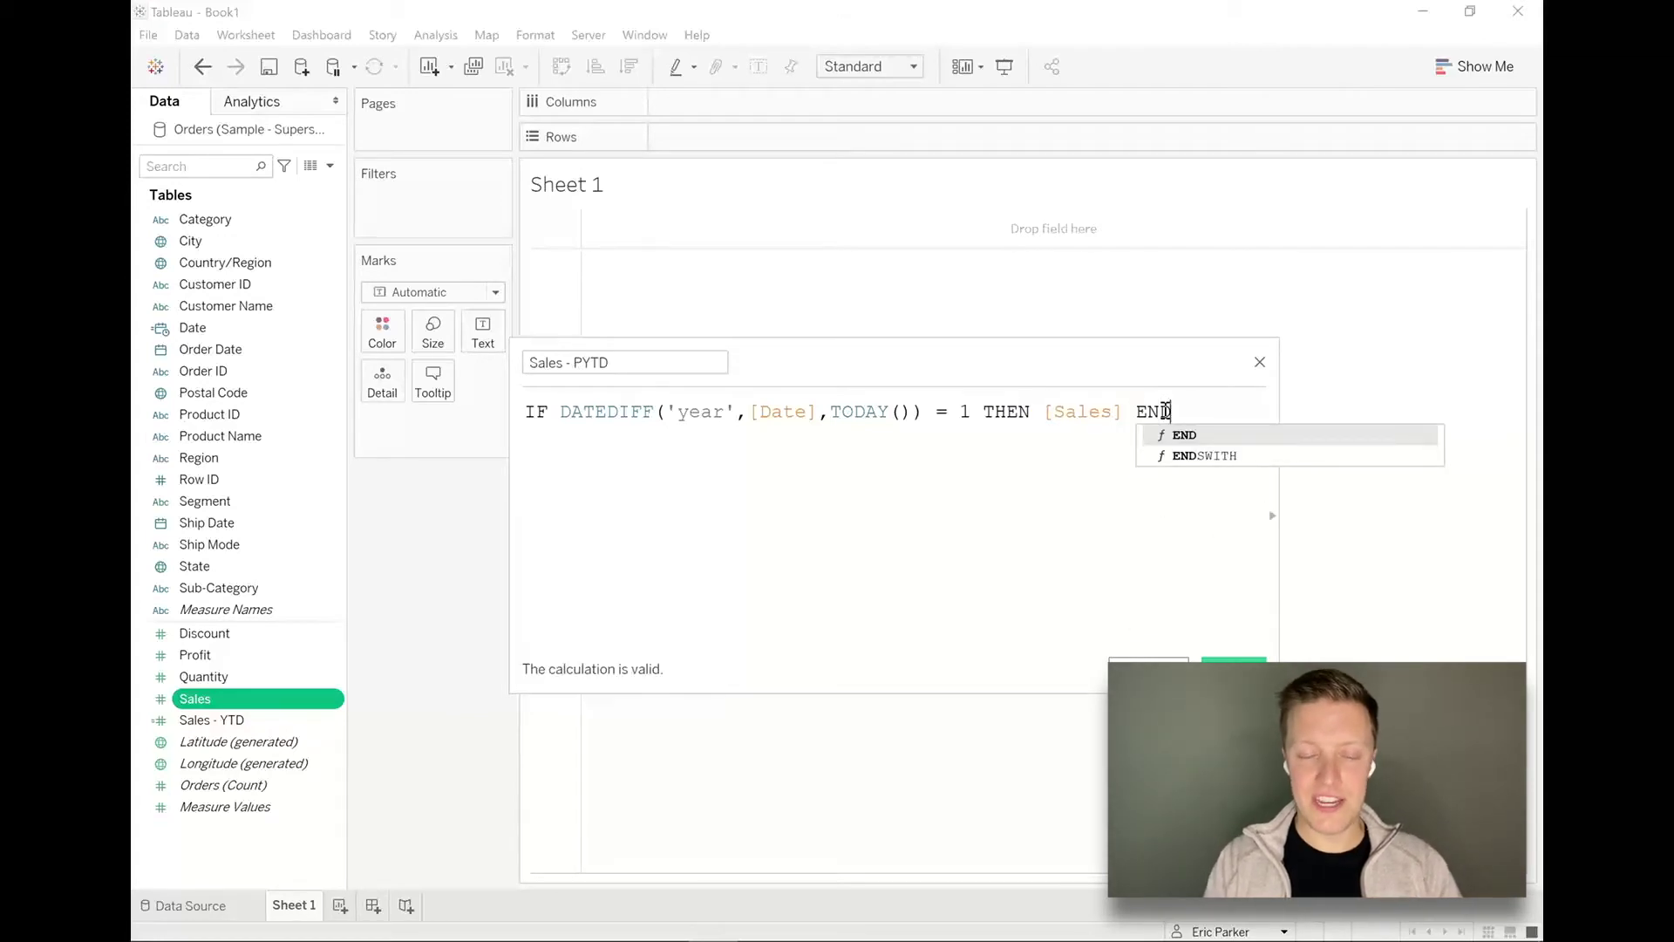
click(1169, 411)
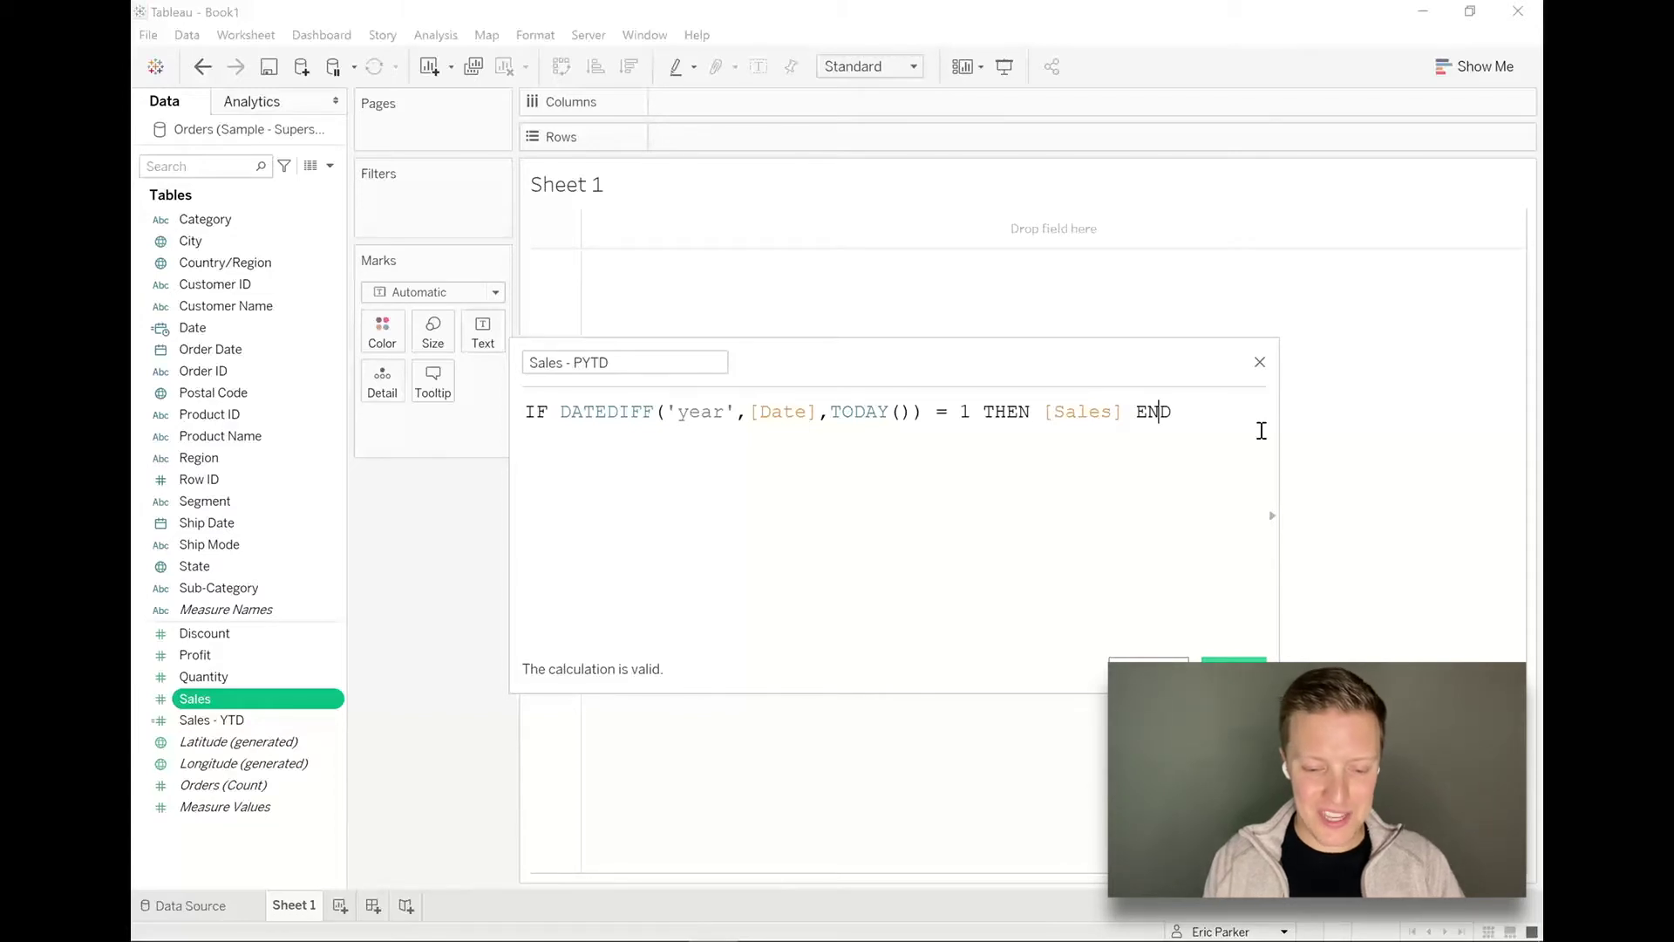
click(1043, 412)
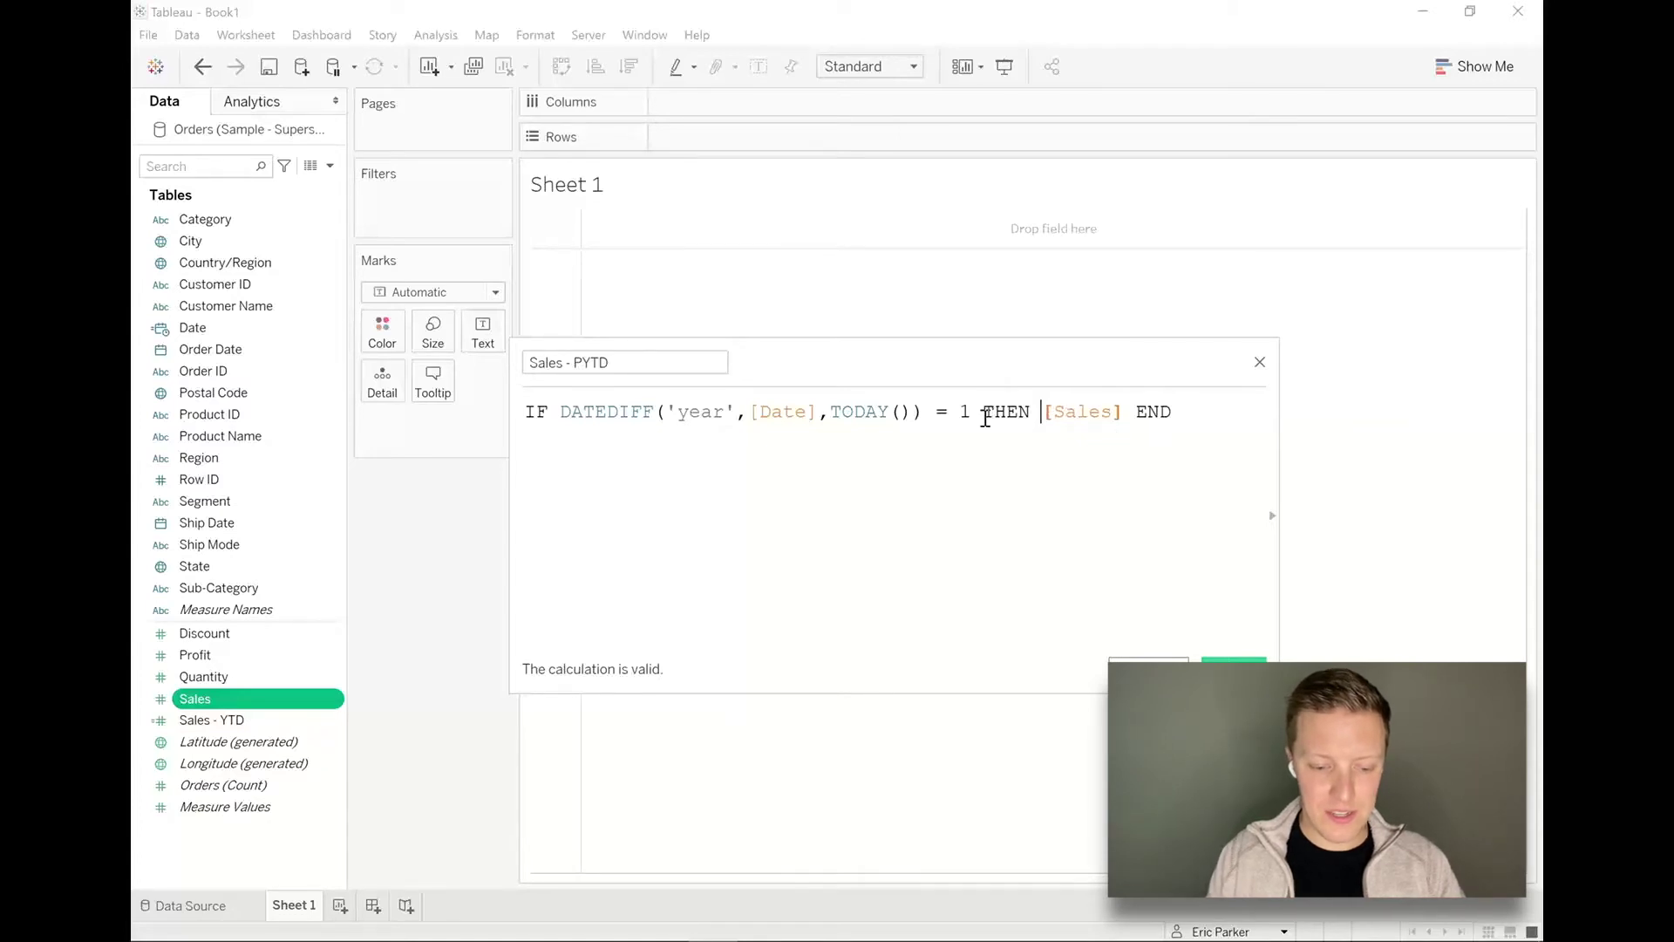
Put THEN [Sales] and END on their own separate lines
click(985, 419)
key(Return)
key(Return)
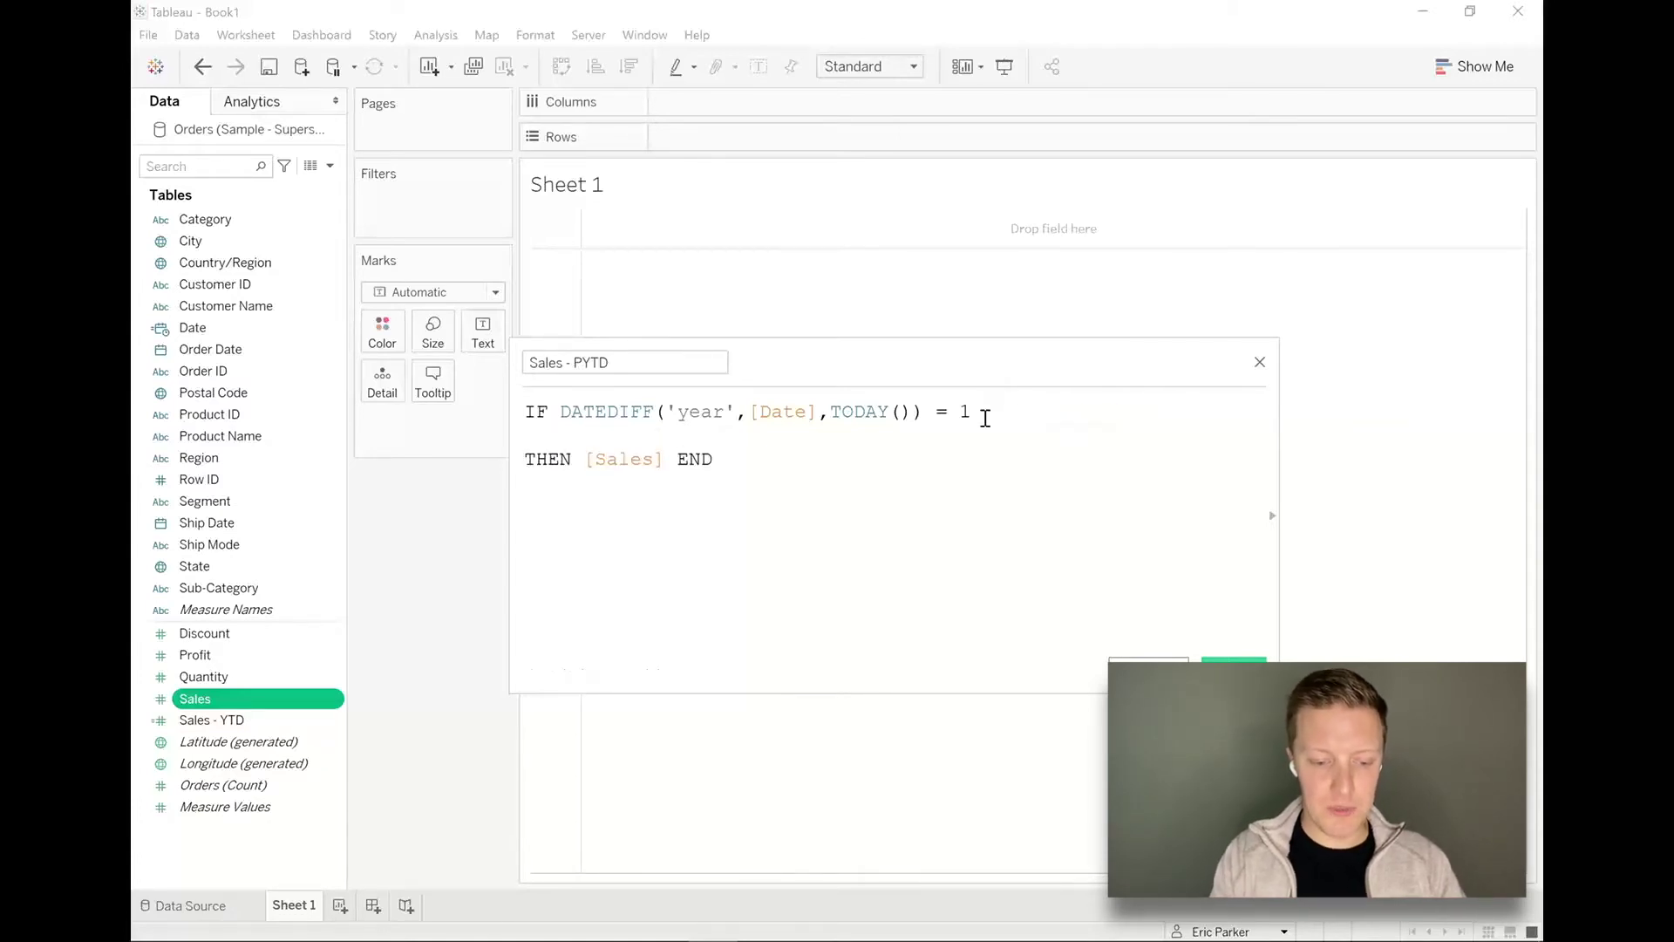
click(677, 459)
key(BackSpace)
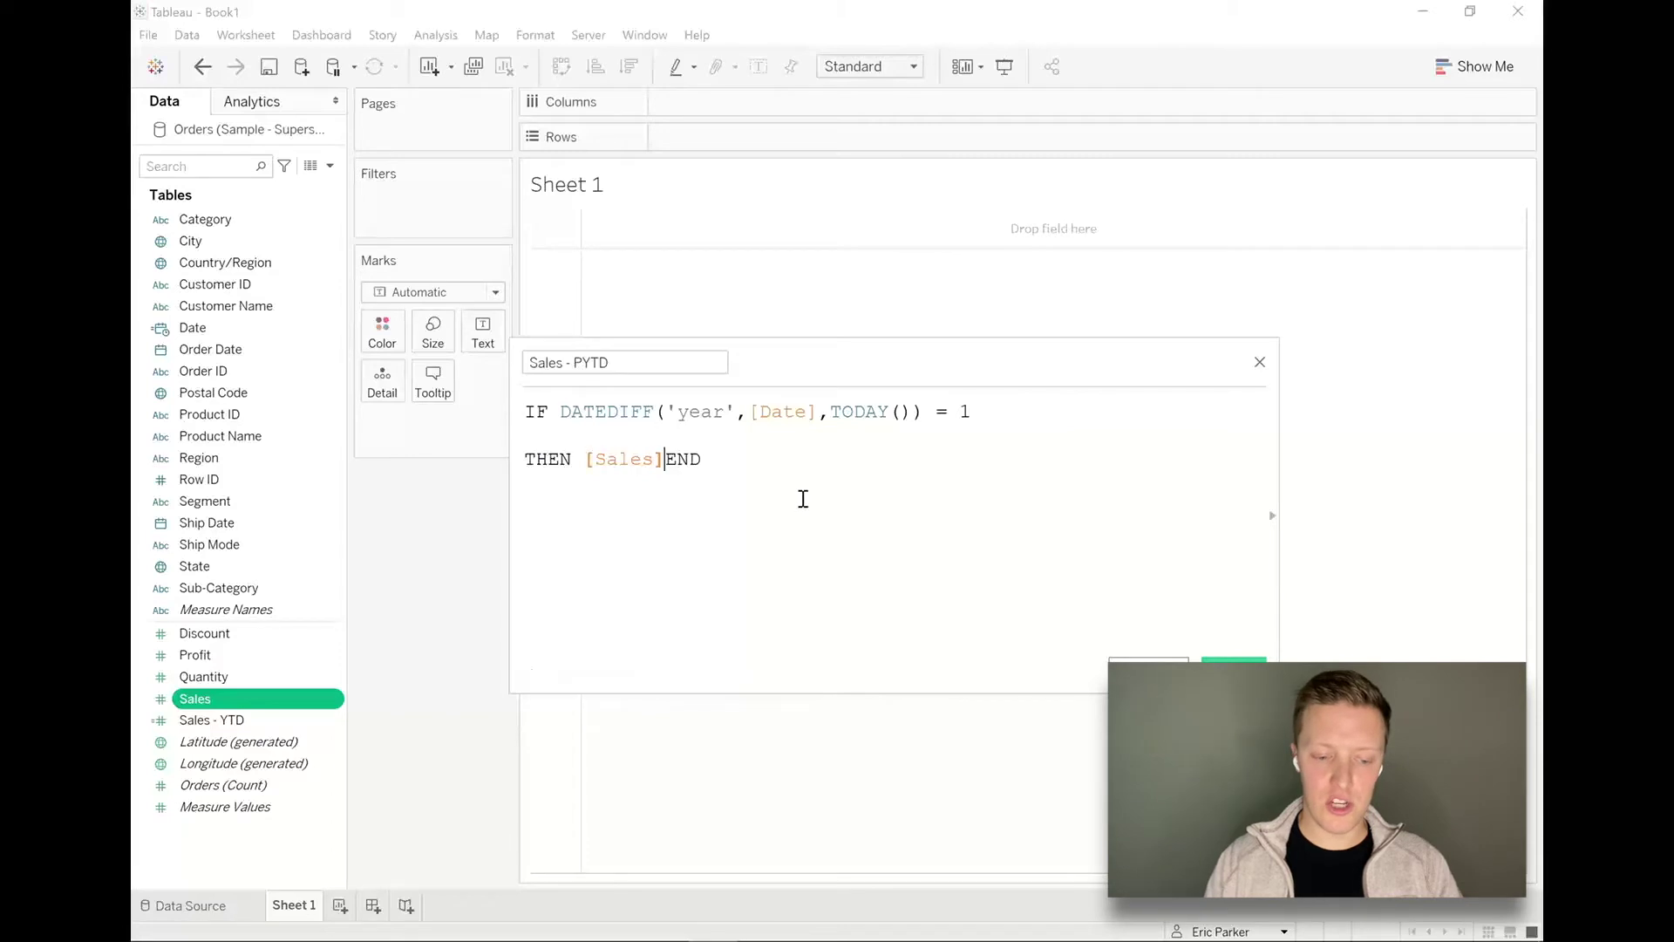
key(Return)
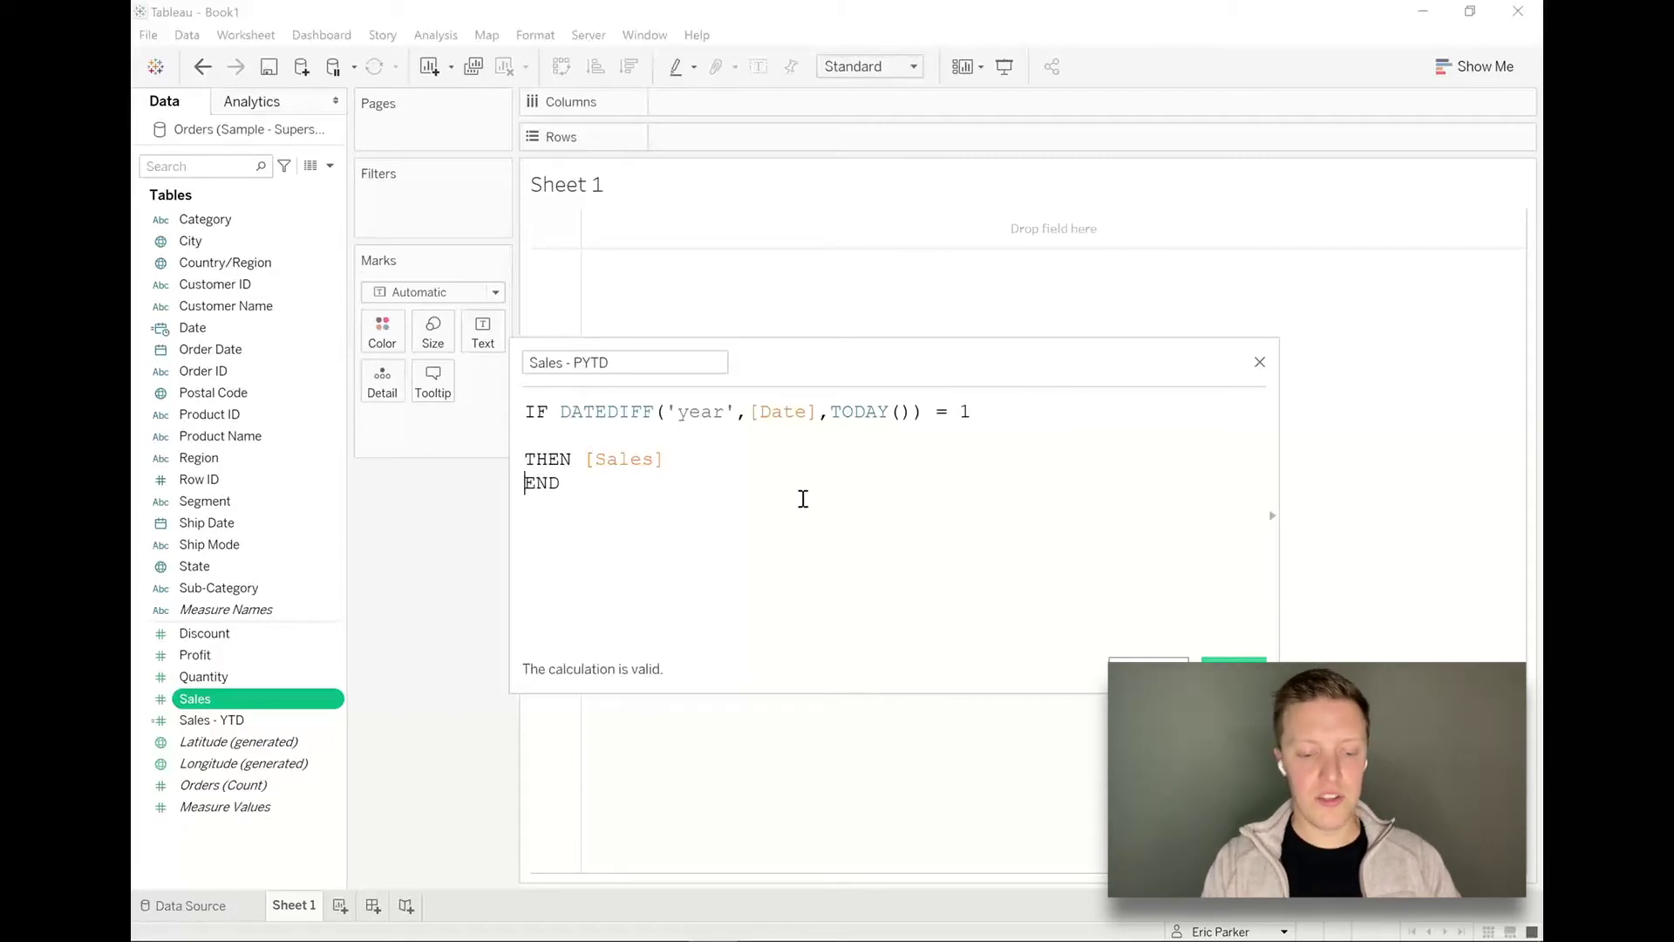
Begin an AND YEAR() condition on the line between IF and THEN
click(605, 432)
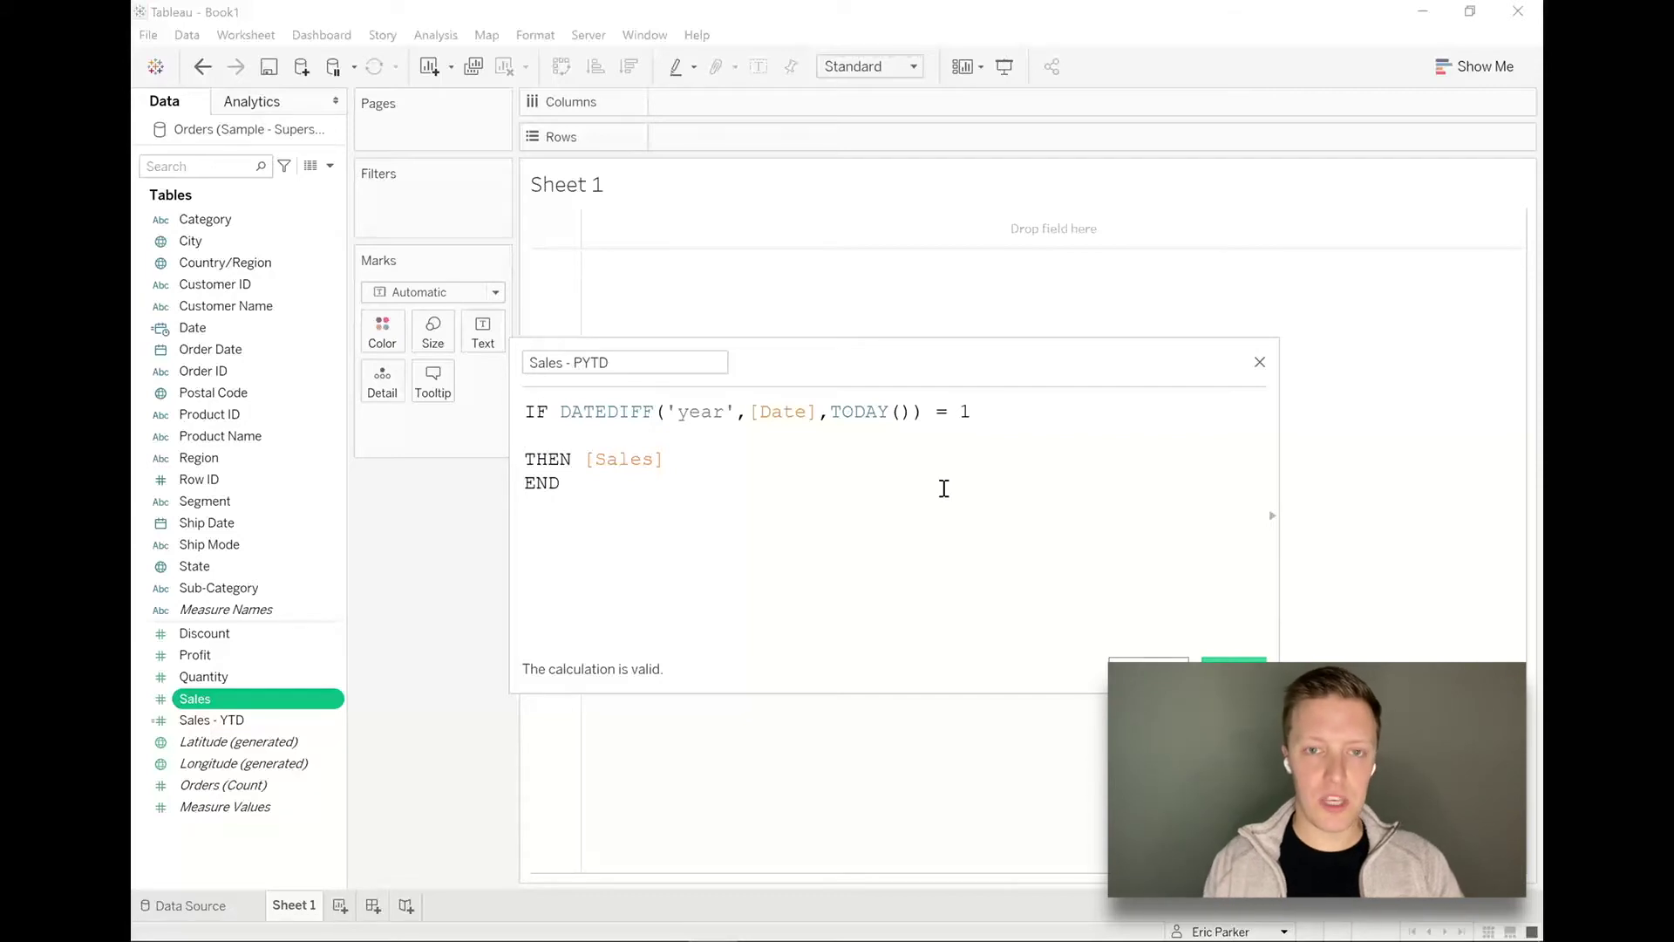
text(AND)
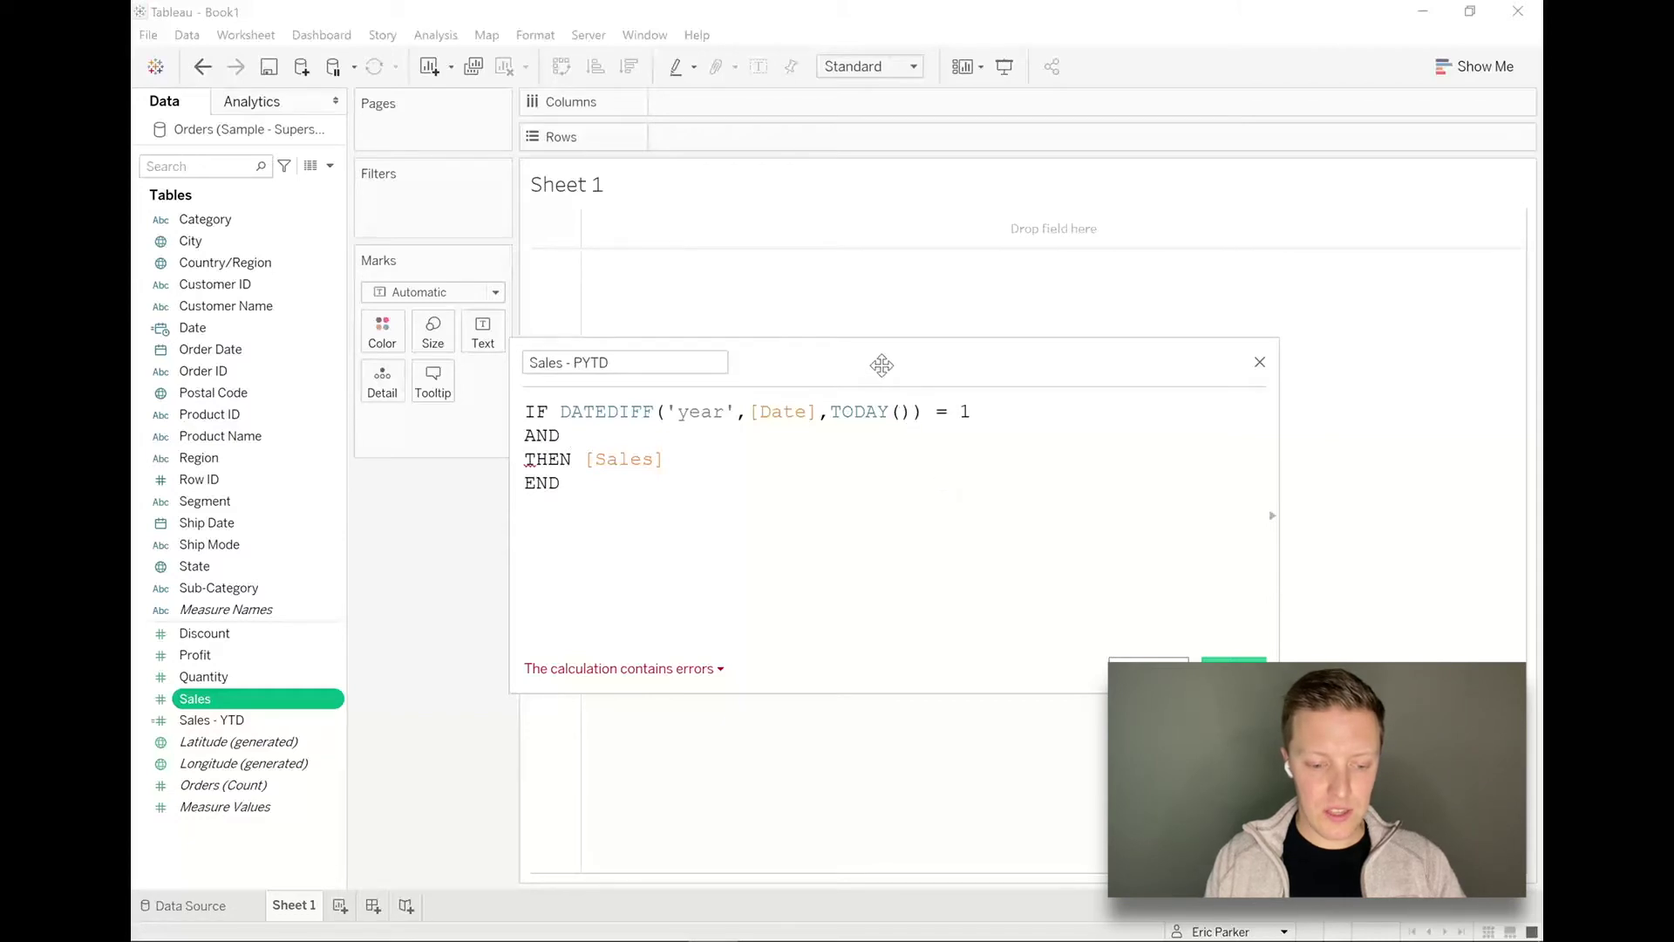
drag(881, 363, 834, 363)
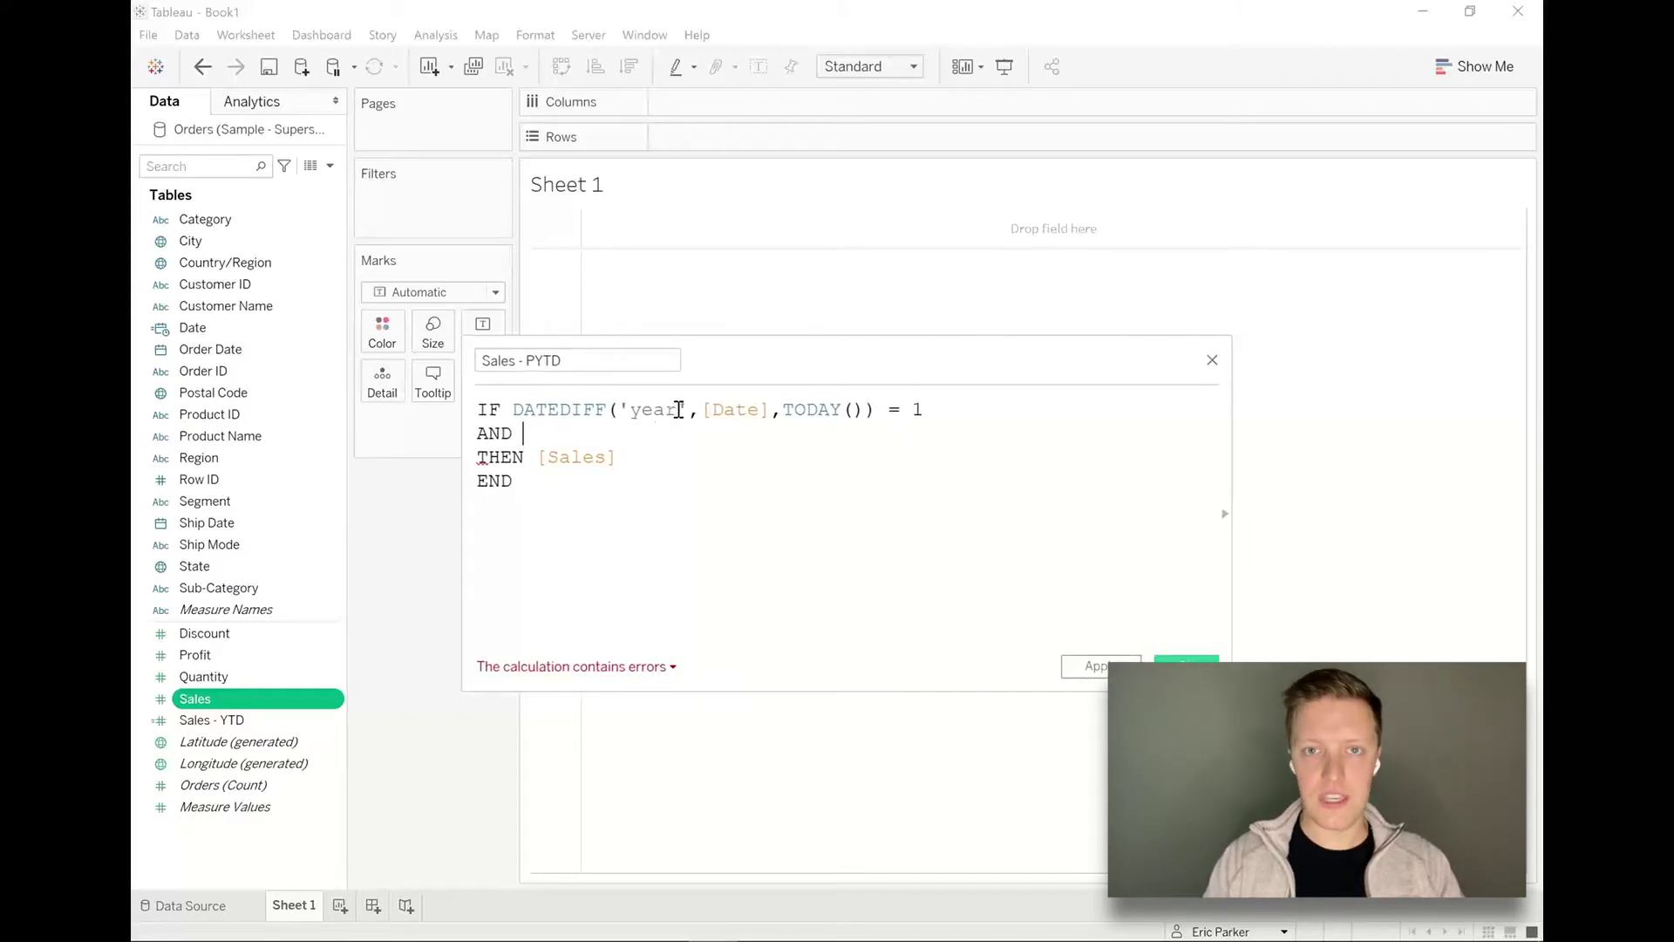
drag(677, 410, 632, 410)
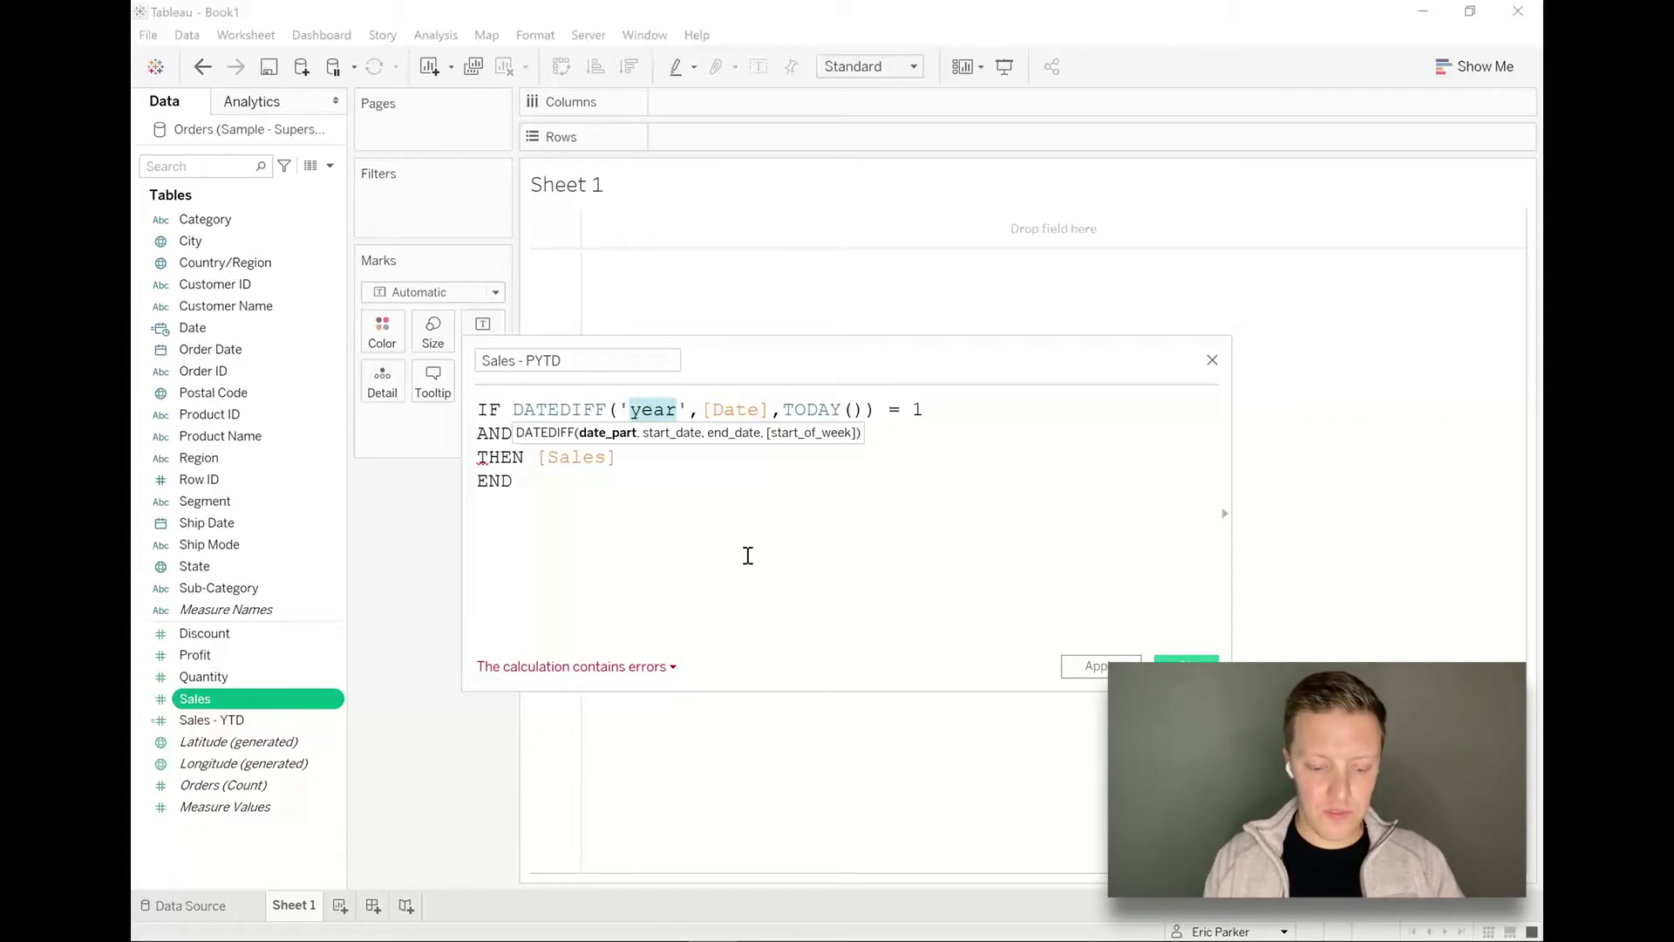
click(696, 515)
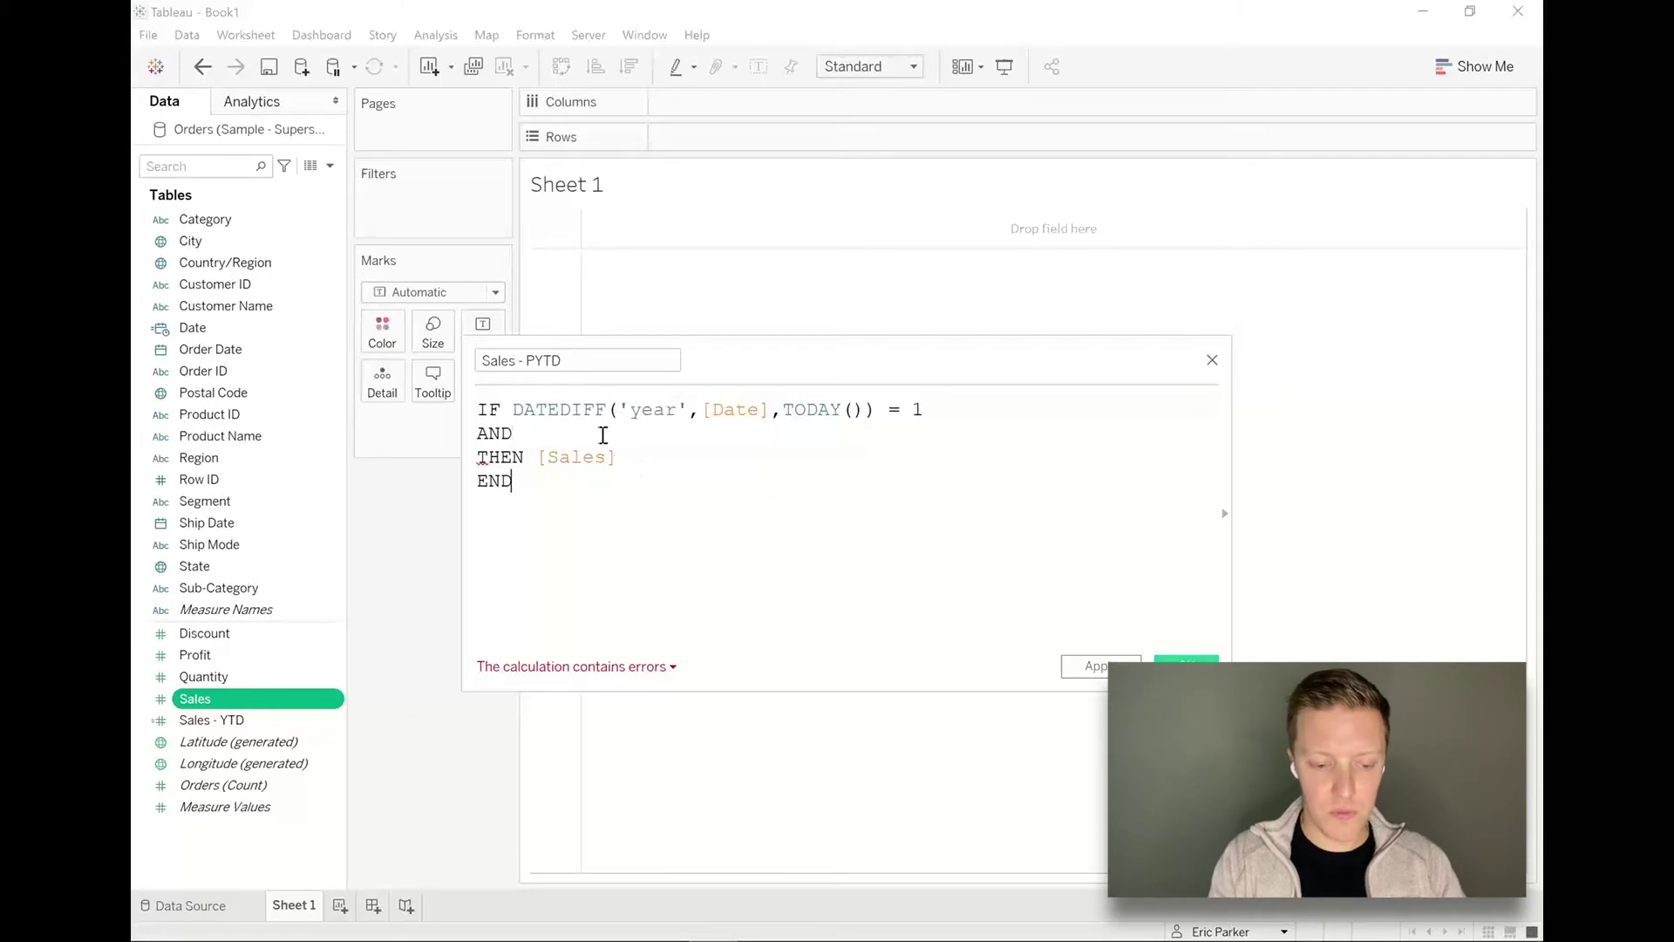
click(600, 428)
text(YEAR())
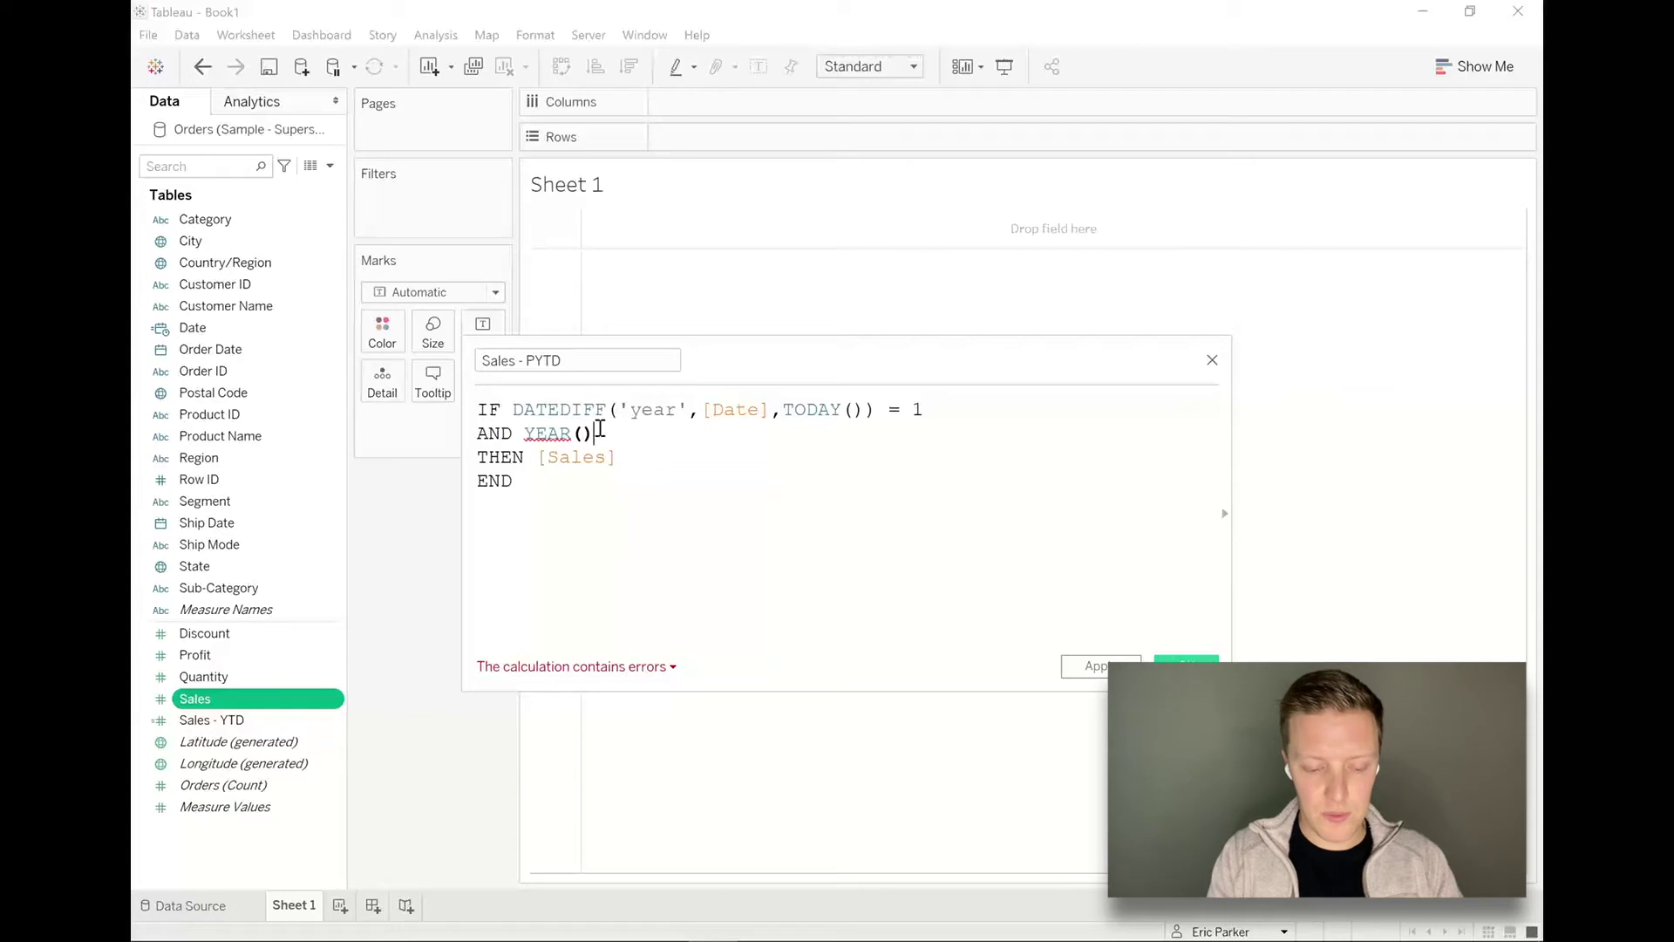
Complete the AND line with DATEPART('dayofyear',[Date]) <= DATEPART('dayofyear',TODAY())
key(BackSpace)
key(BackSpace)
key(BackSpace)
key(BackSpace)
key(BackSpace)
key(BackSpace)
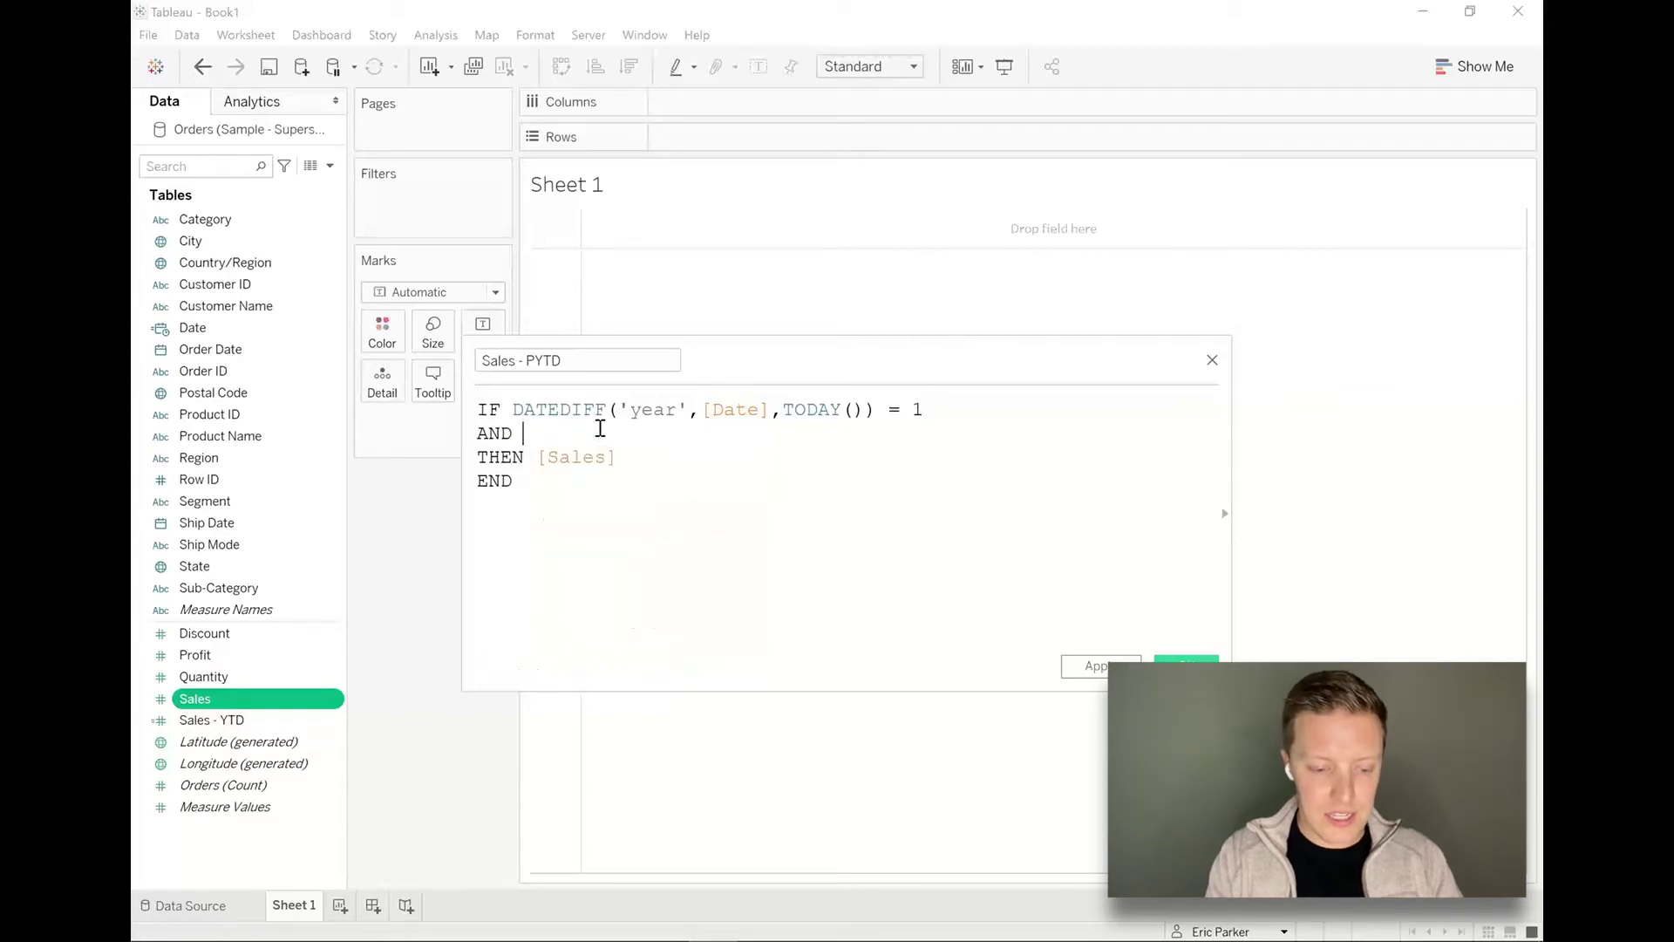
text(DA)
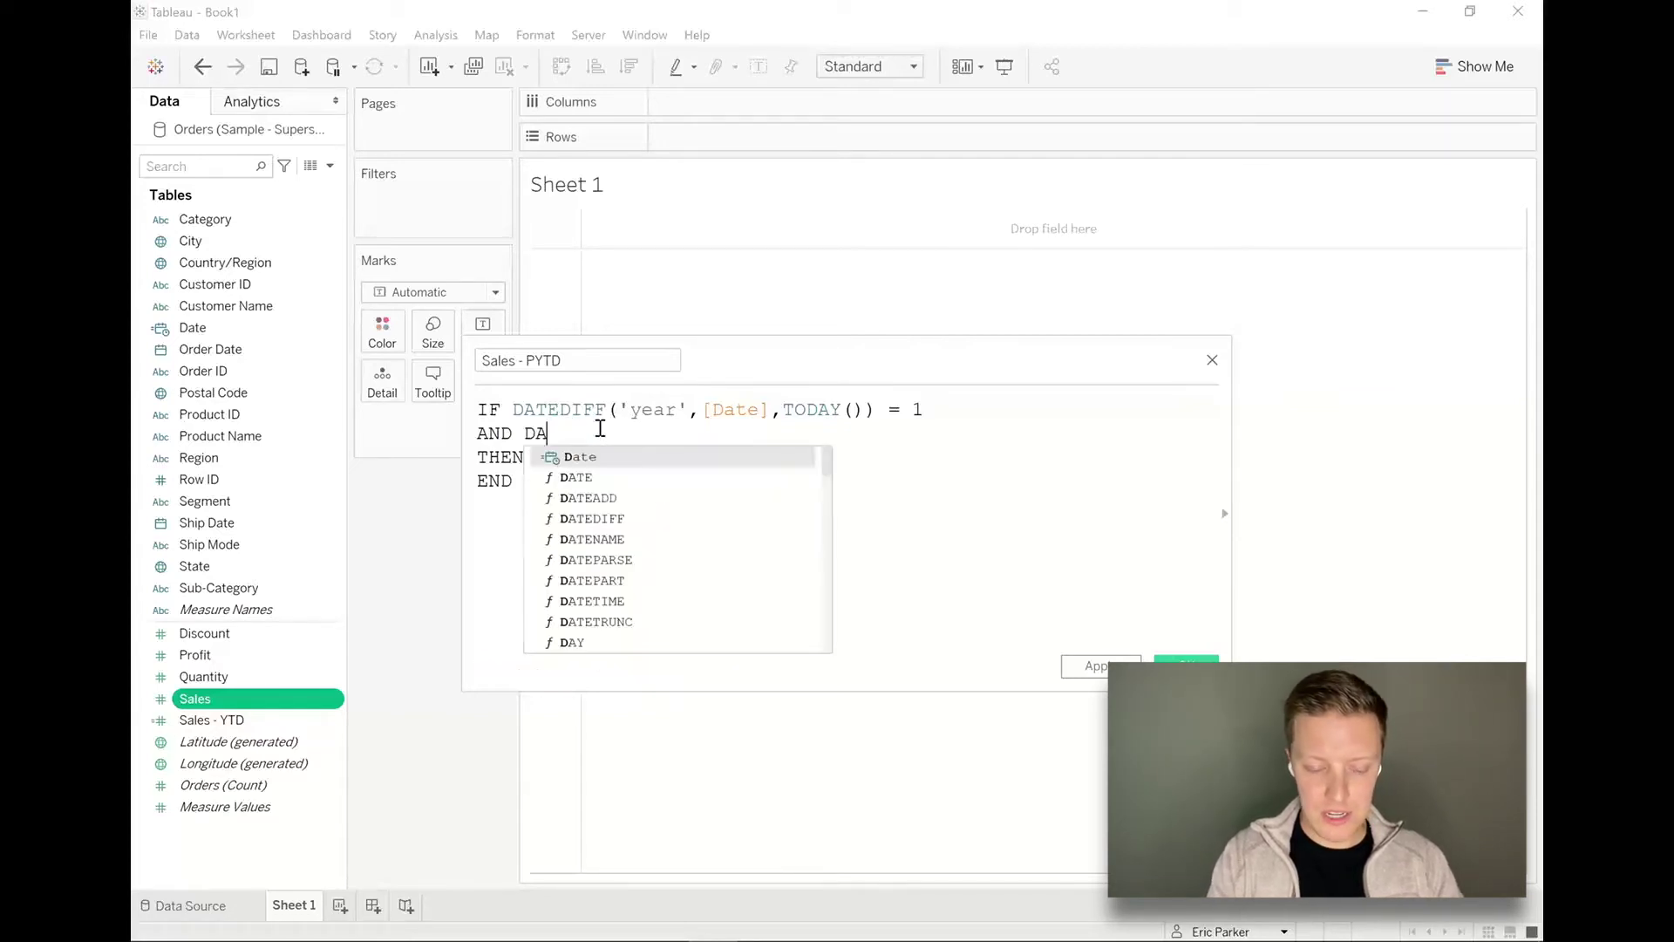
text(TEPART(')
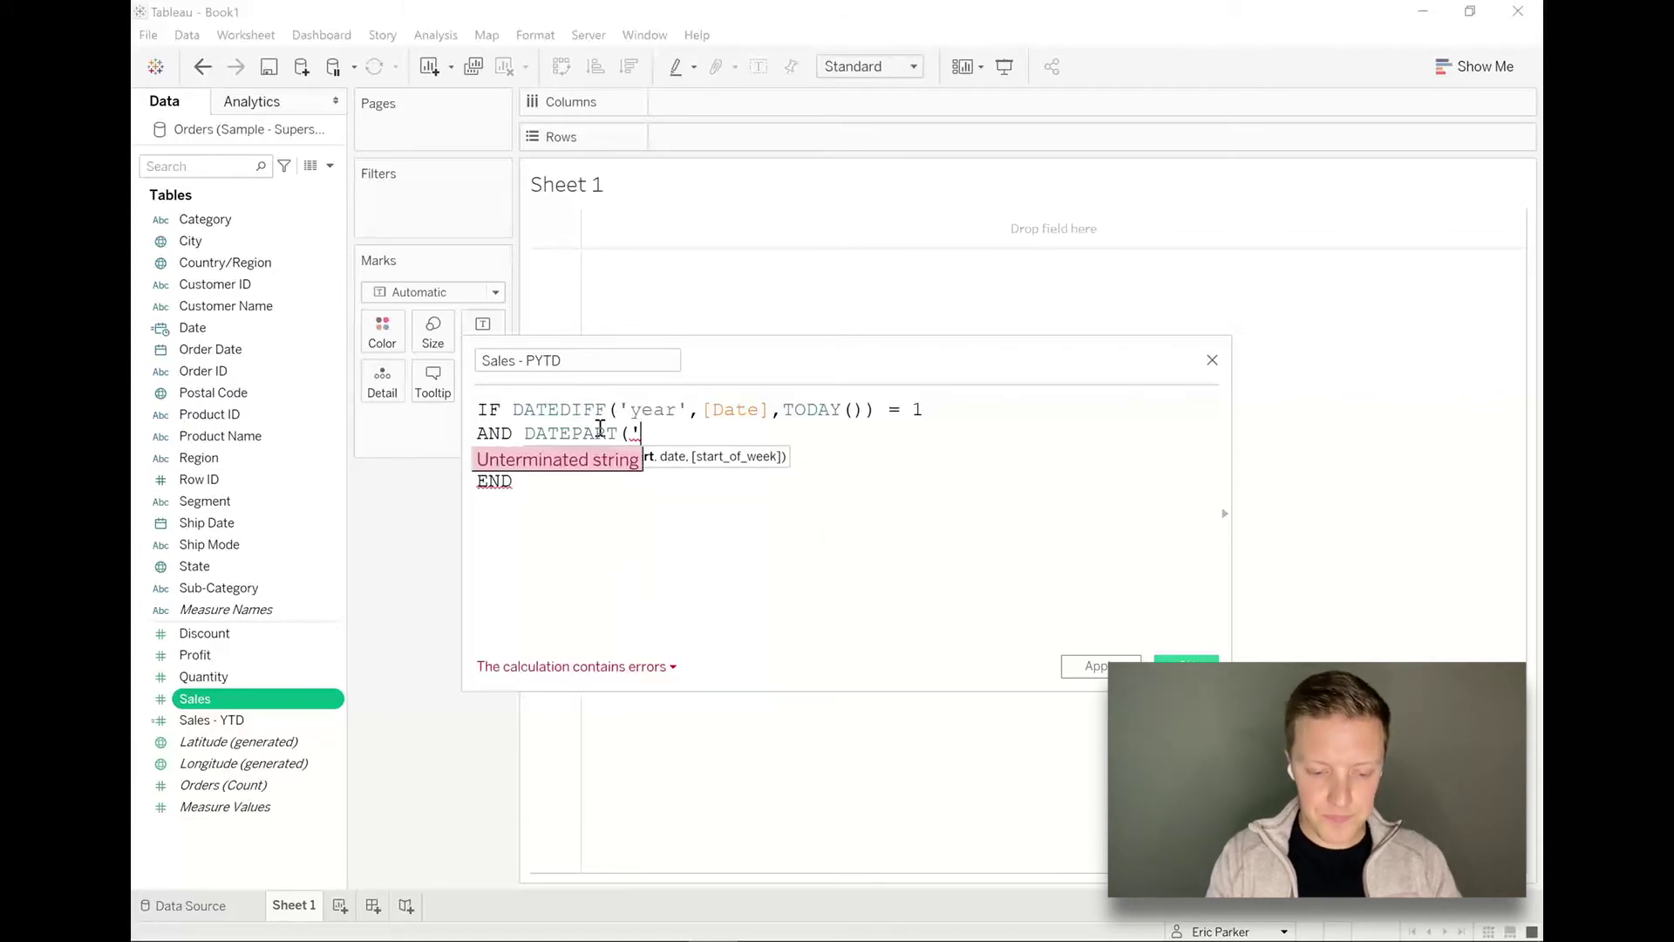
text(dayofyear)
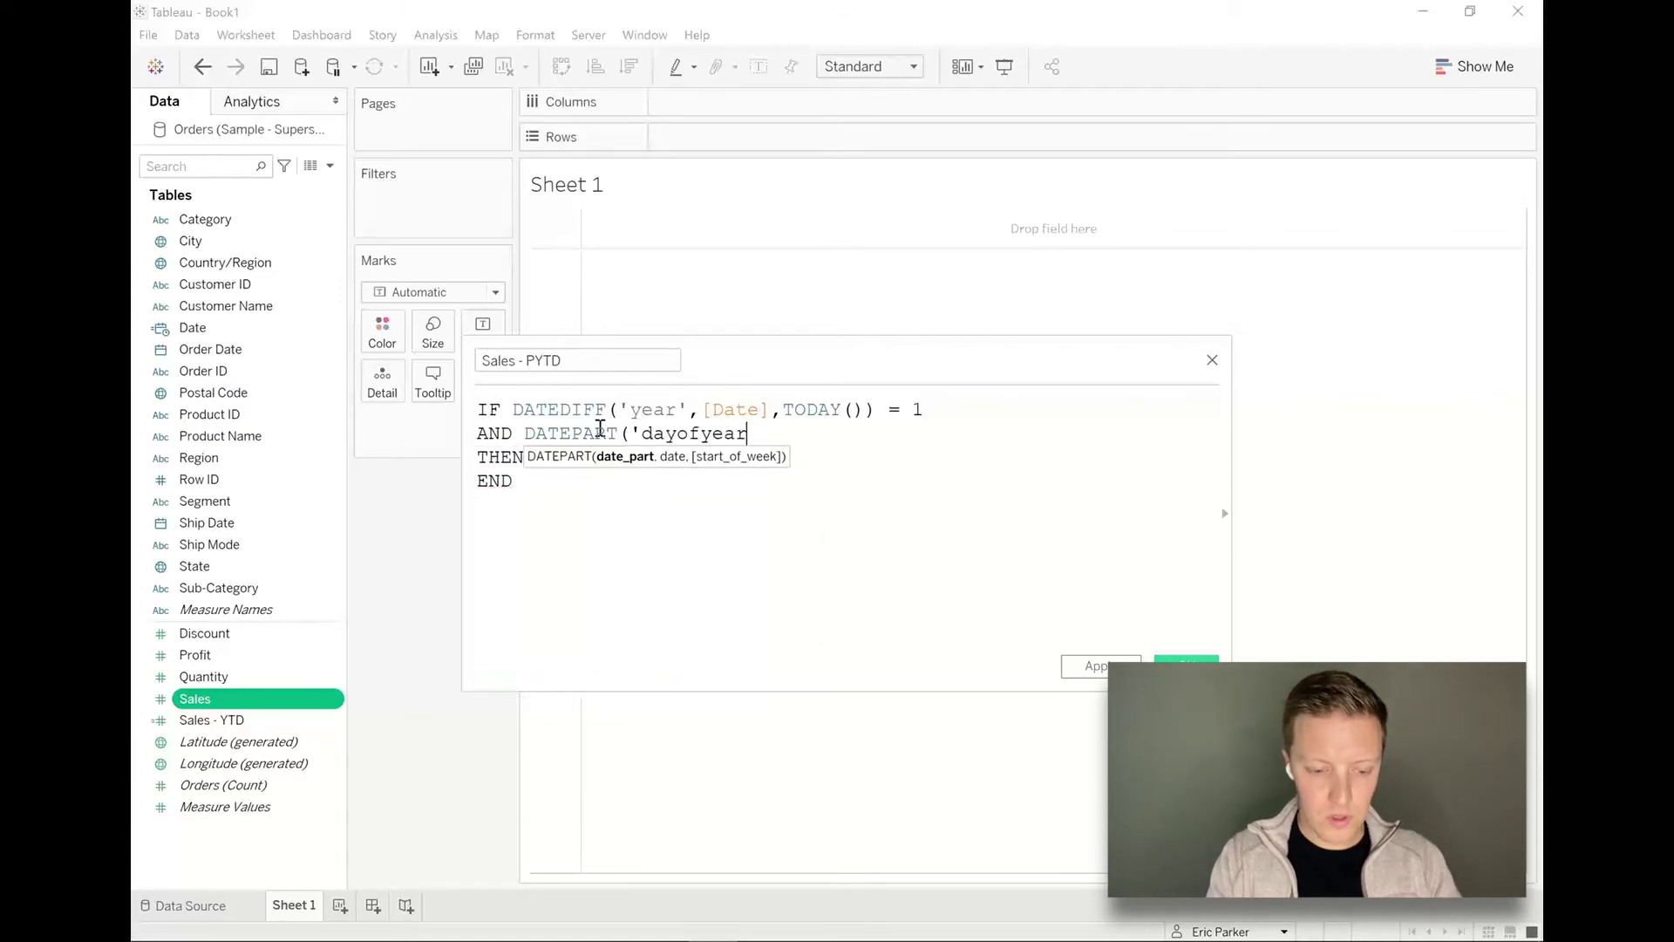
text(',)
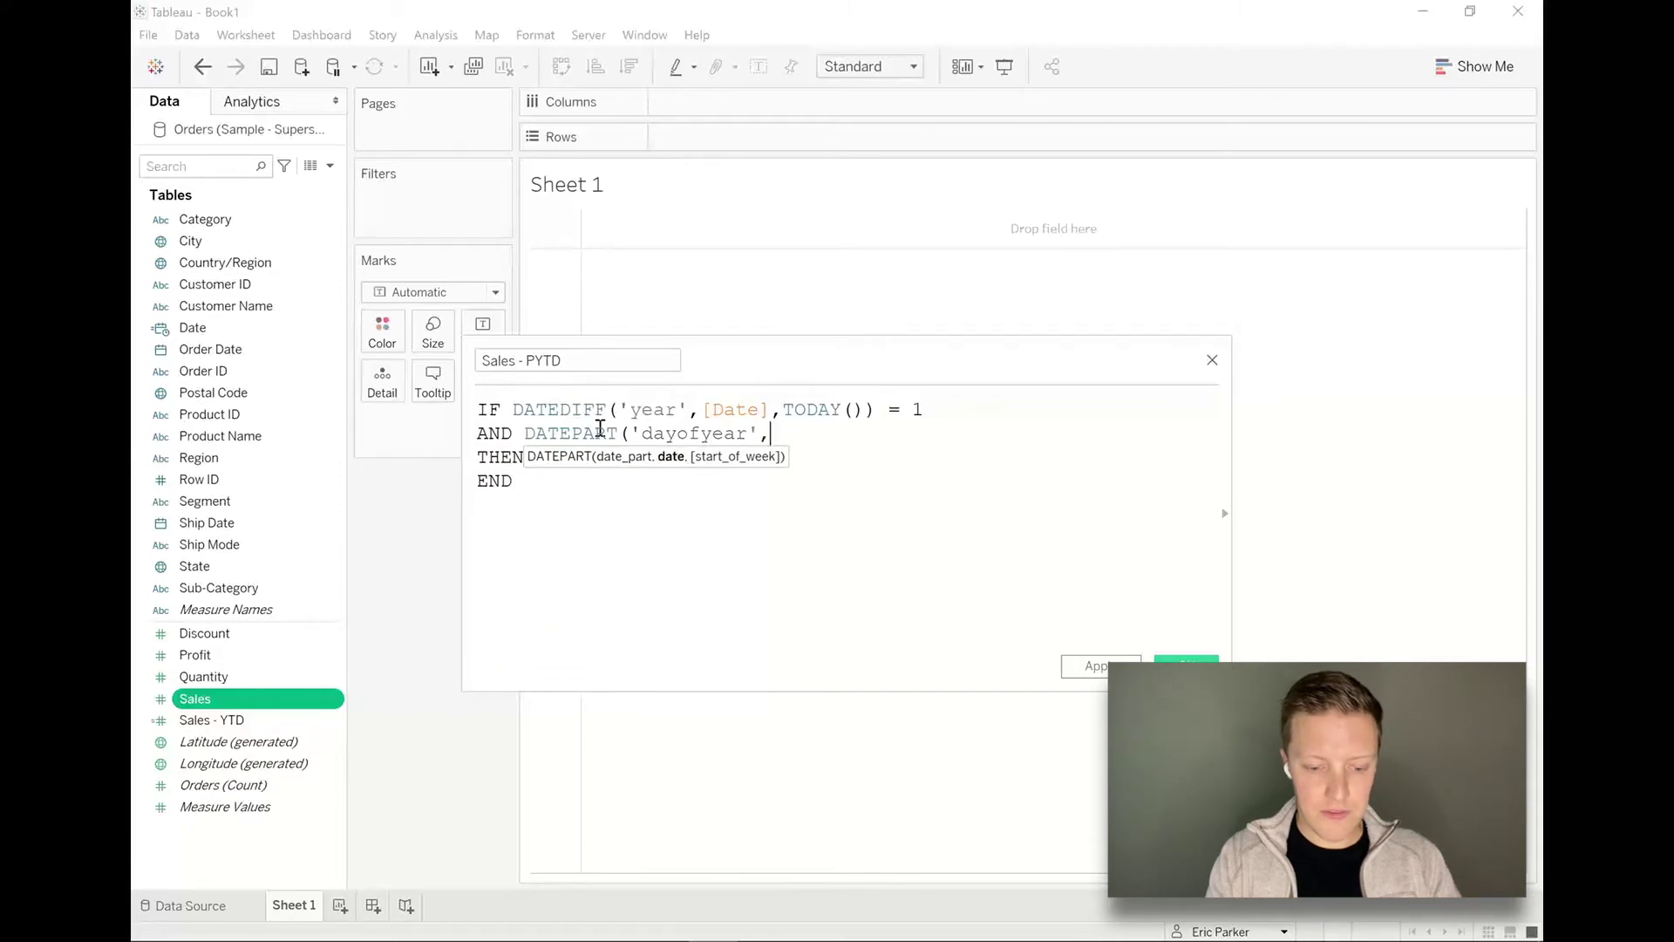
text(da)
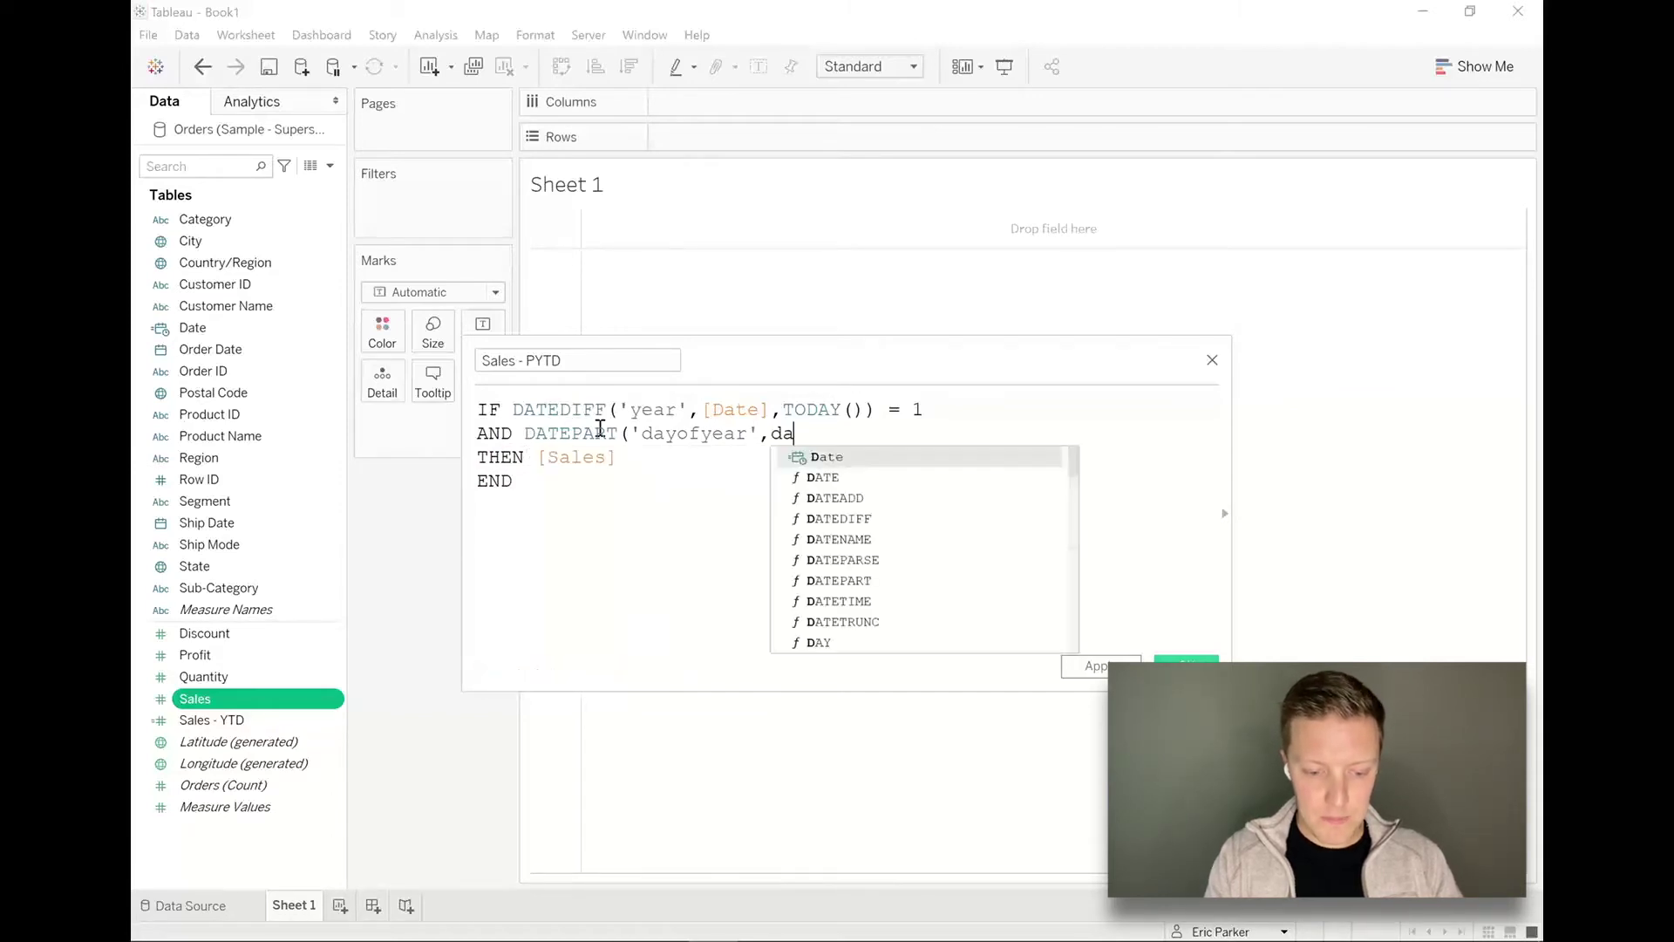
key(Return)
text())
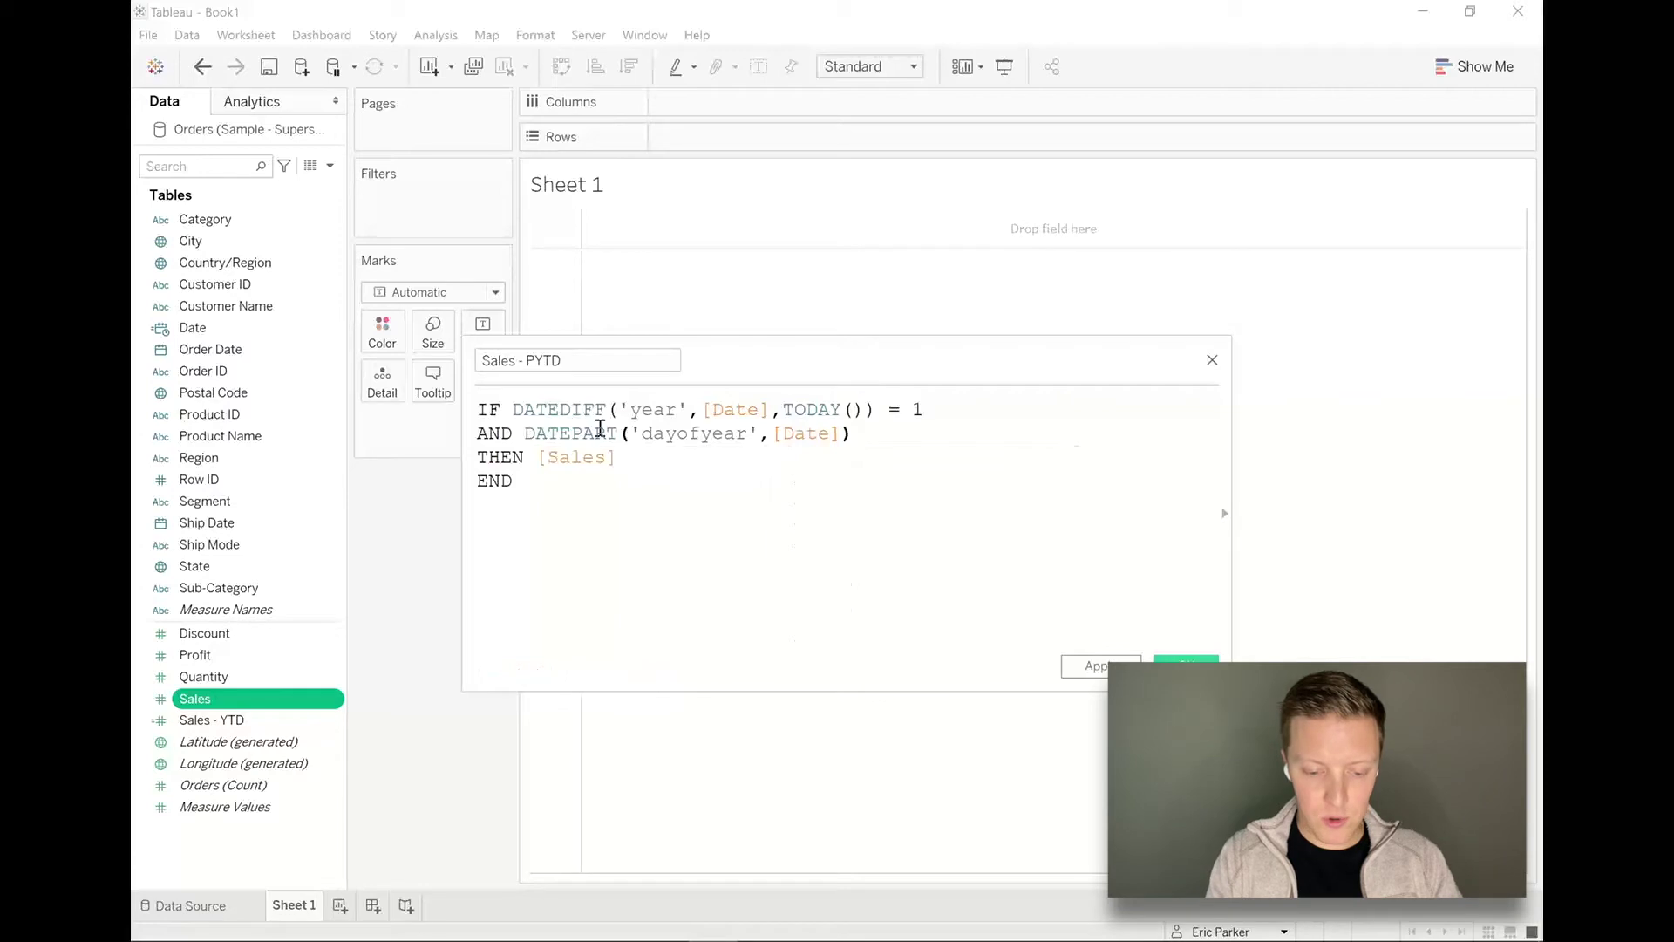
text( <)
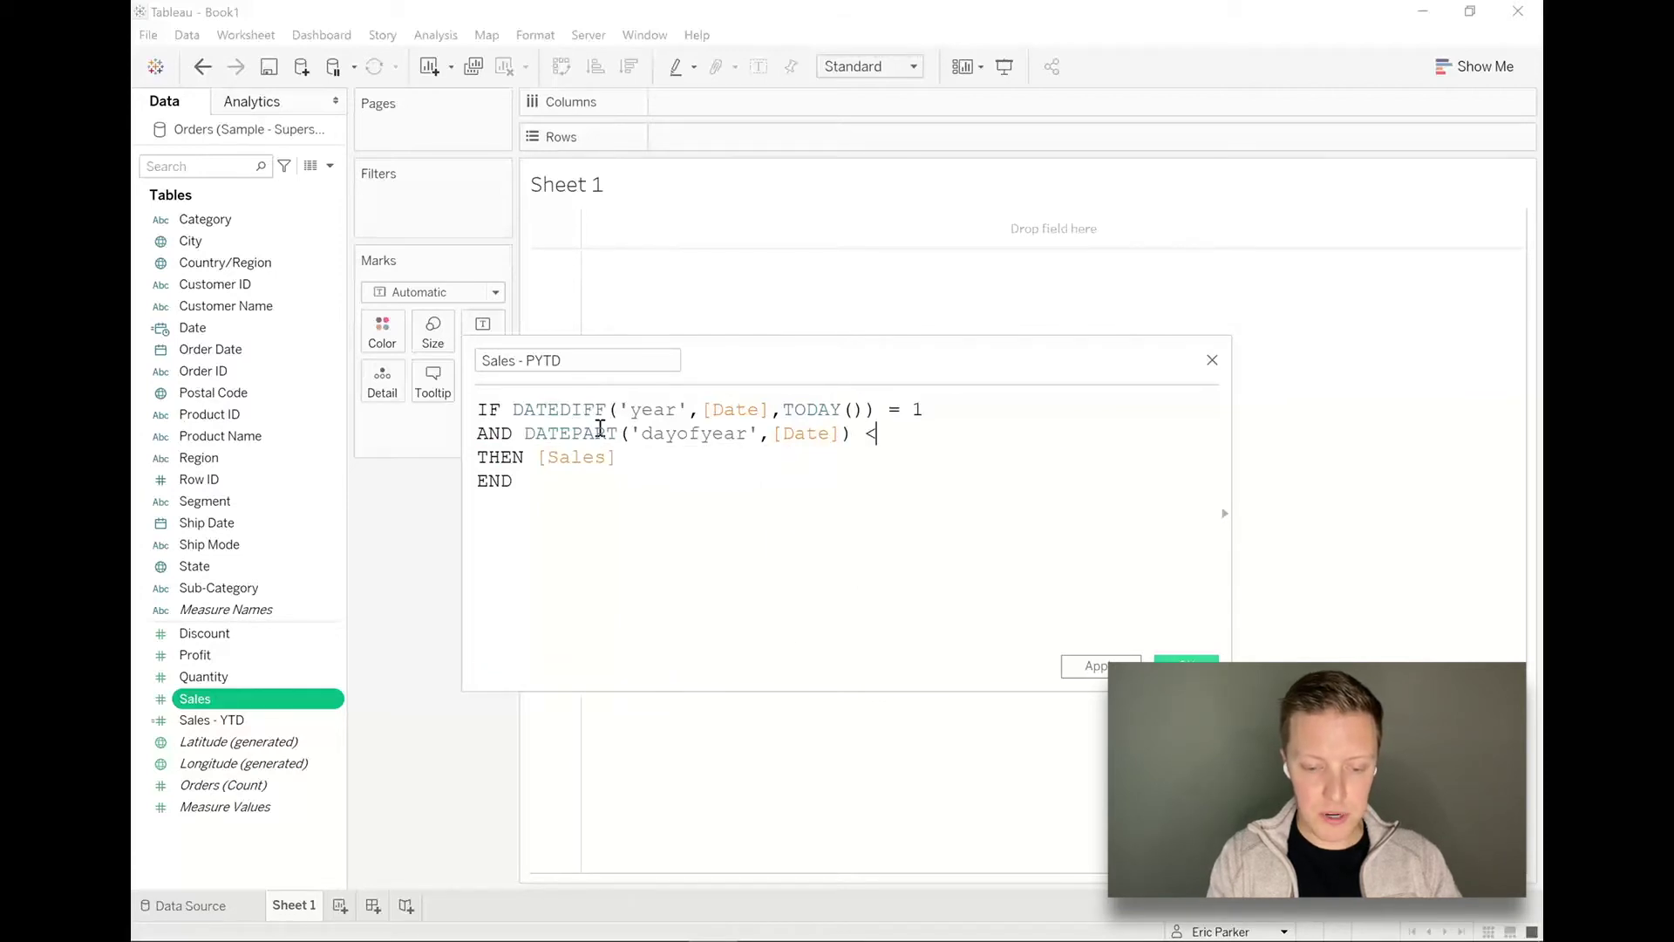
text(= DATEpa)
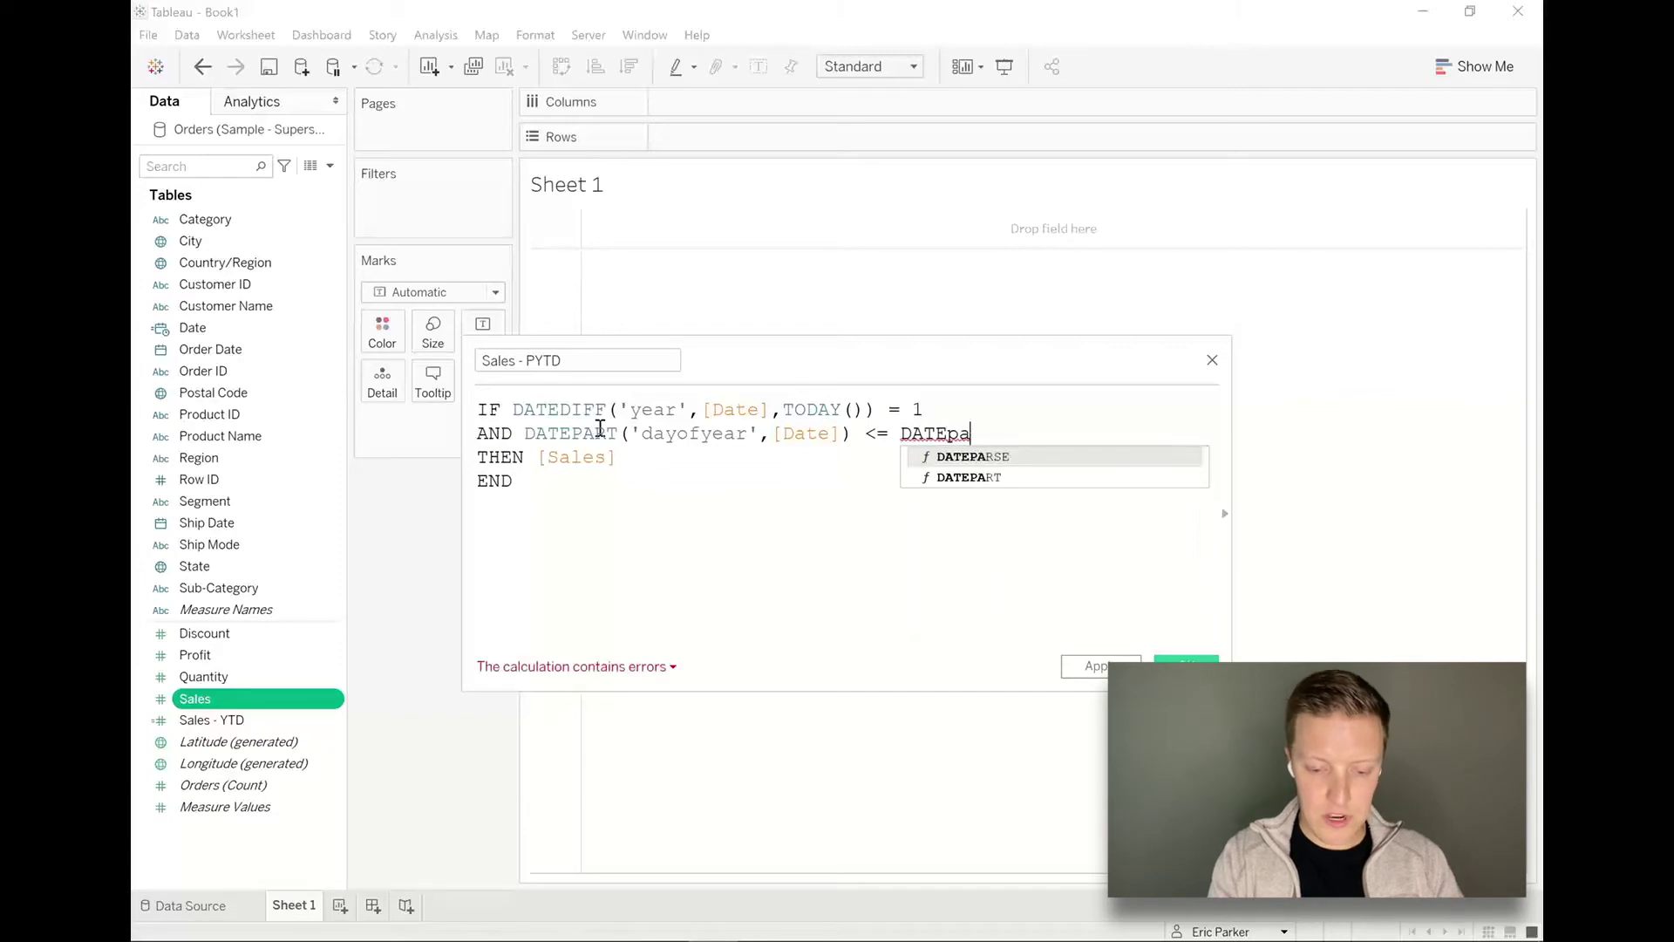
key(Down)
key(Return)
text('dayofyear)
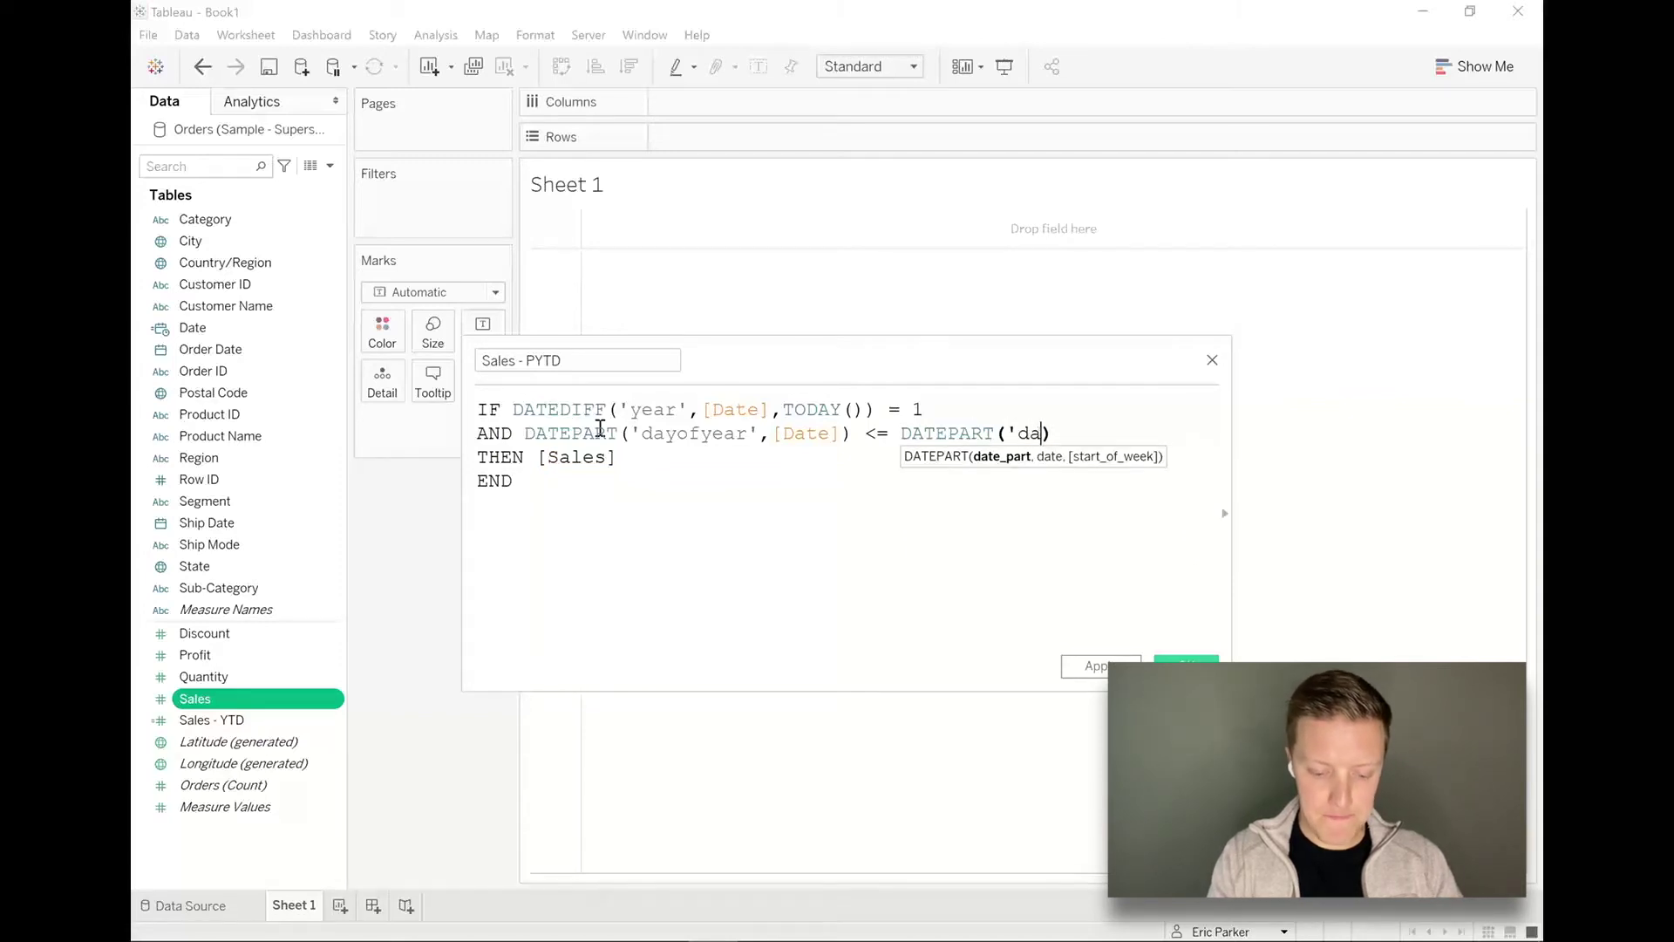
text(',T)
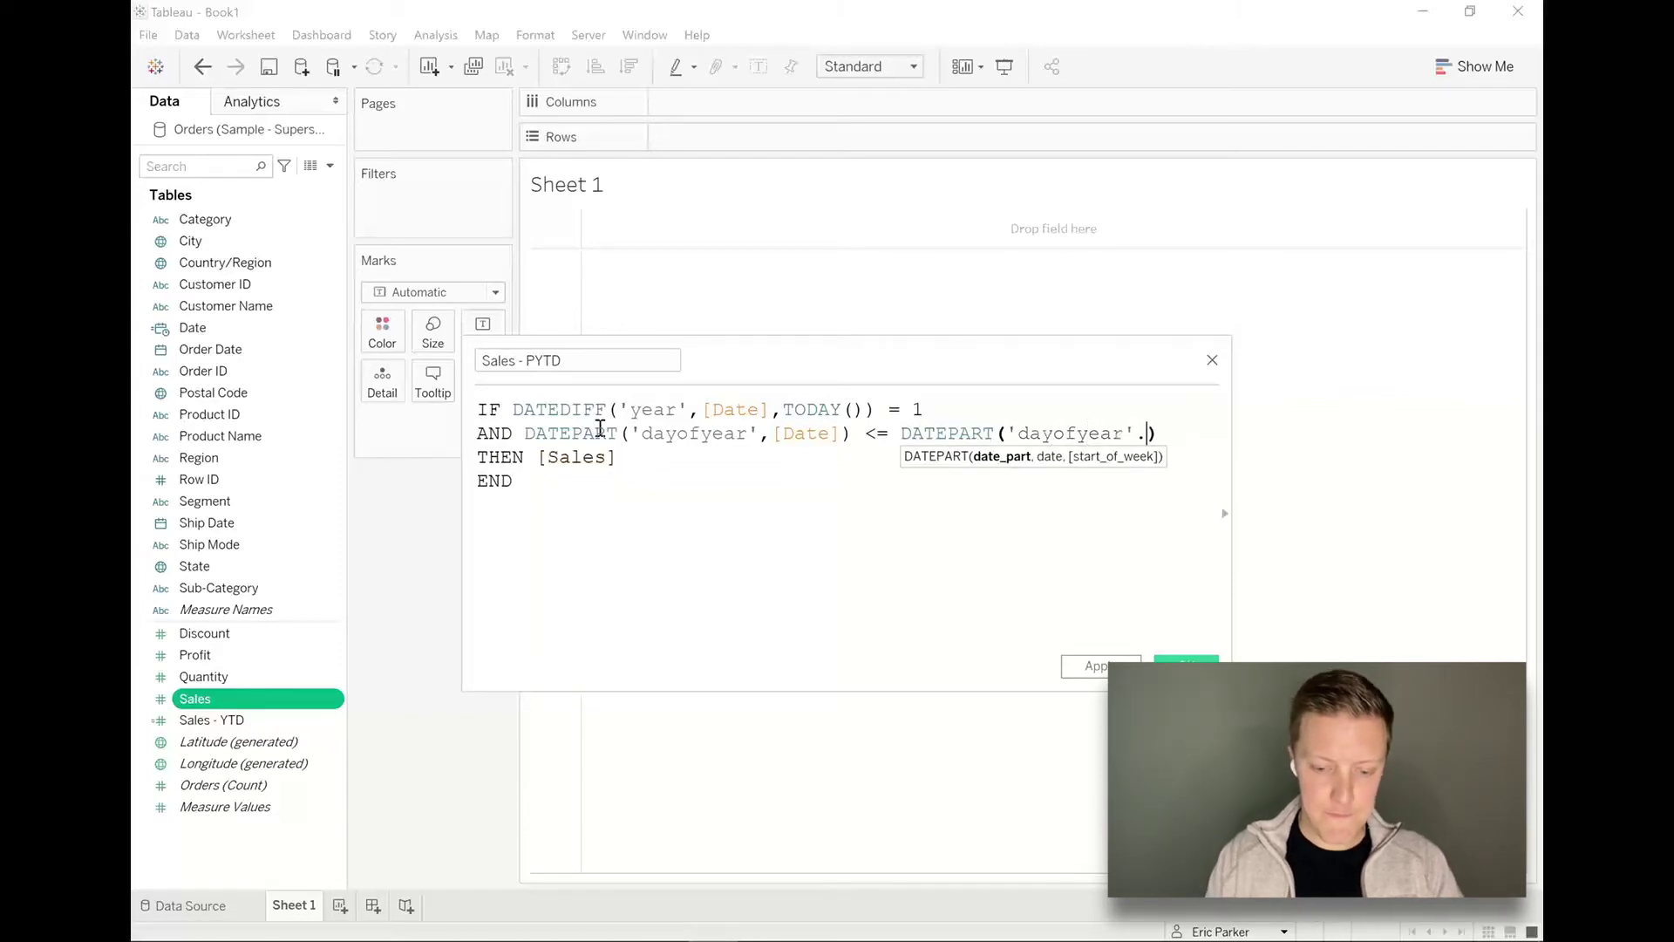
text(ODA)
key(Return)
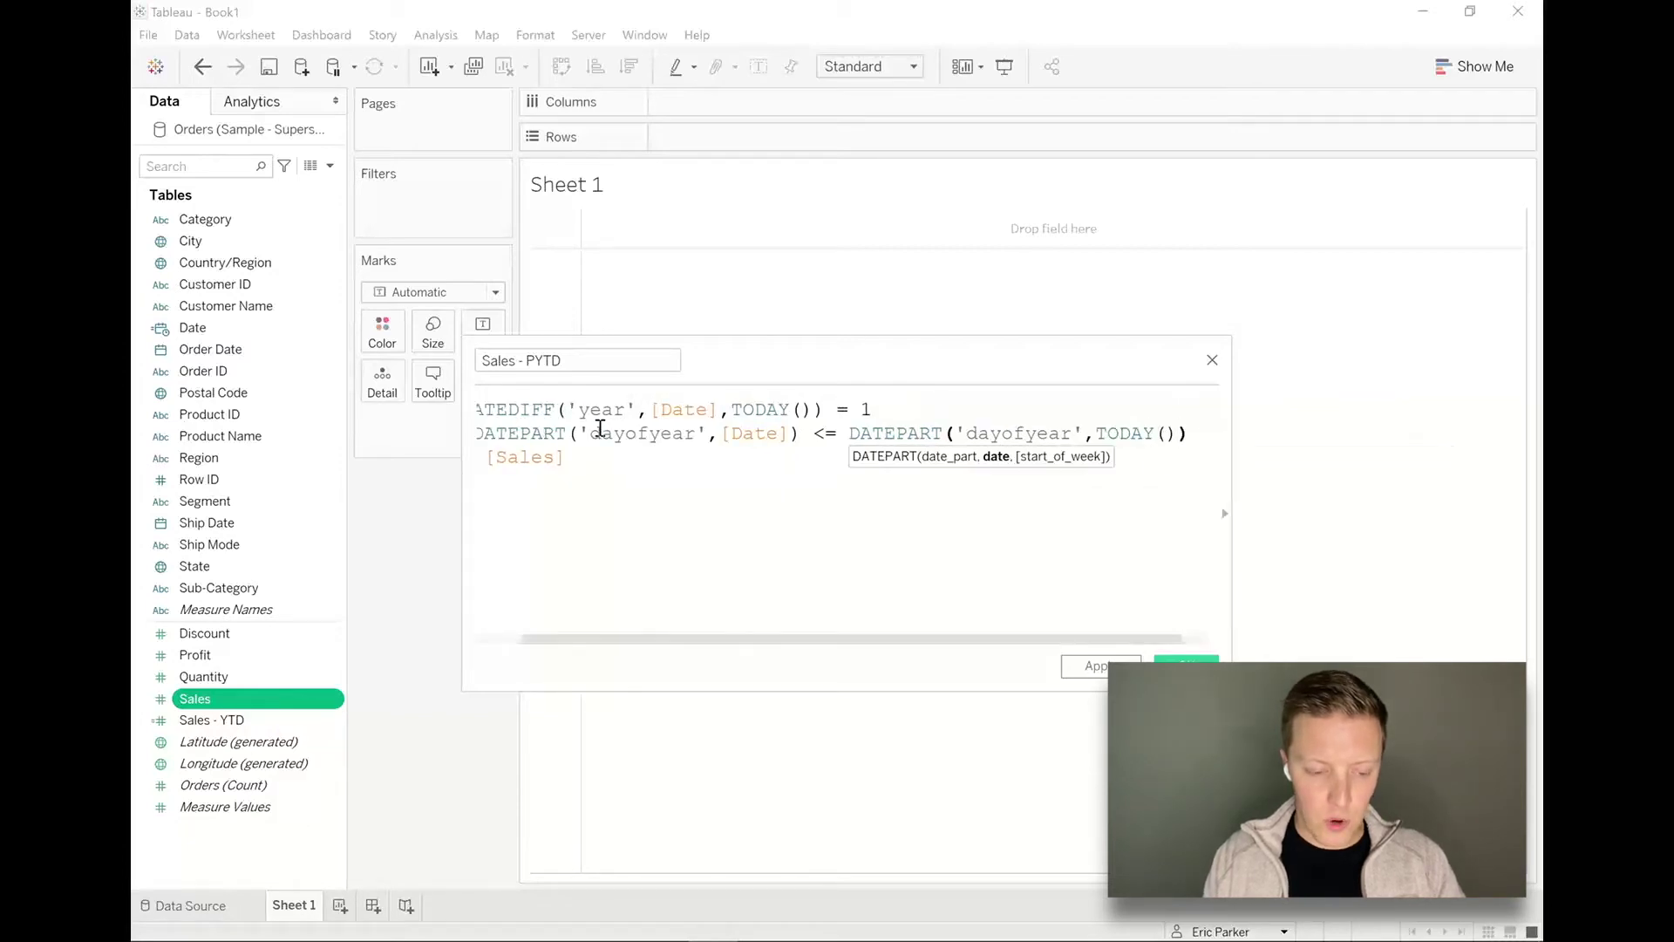
Widen the calculation editor to show the full formula and save Sales - PYTD
drag(463, 463, 297, 463)
drag(577, 364, 704, 384)
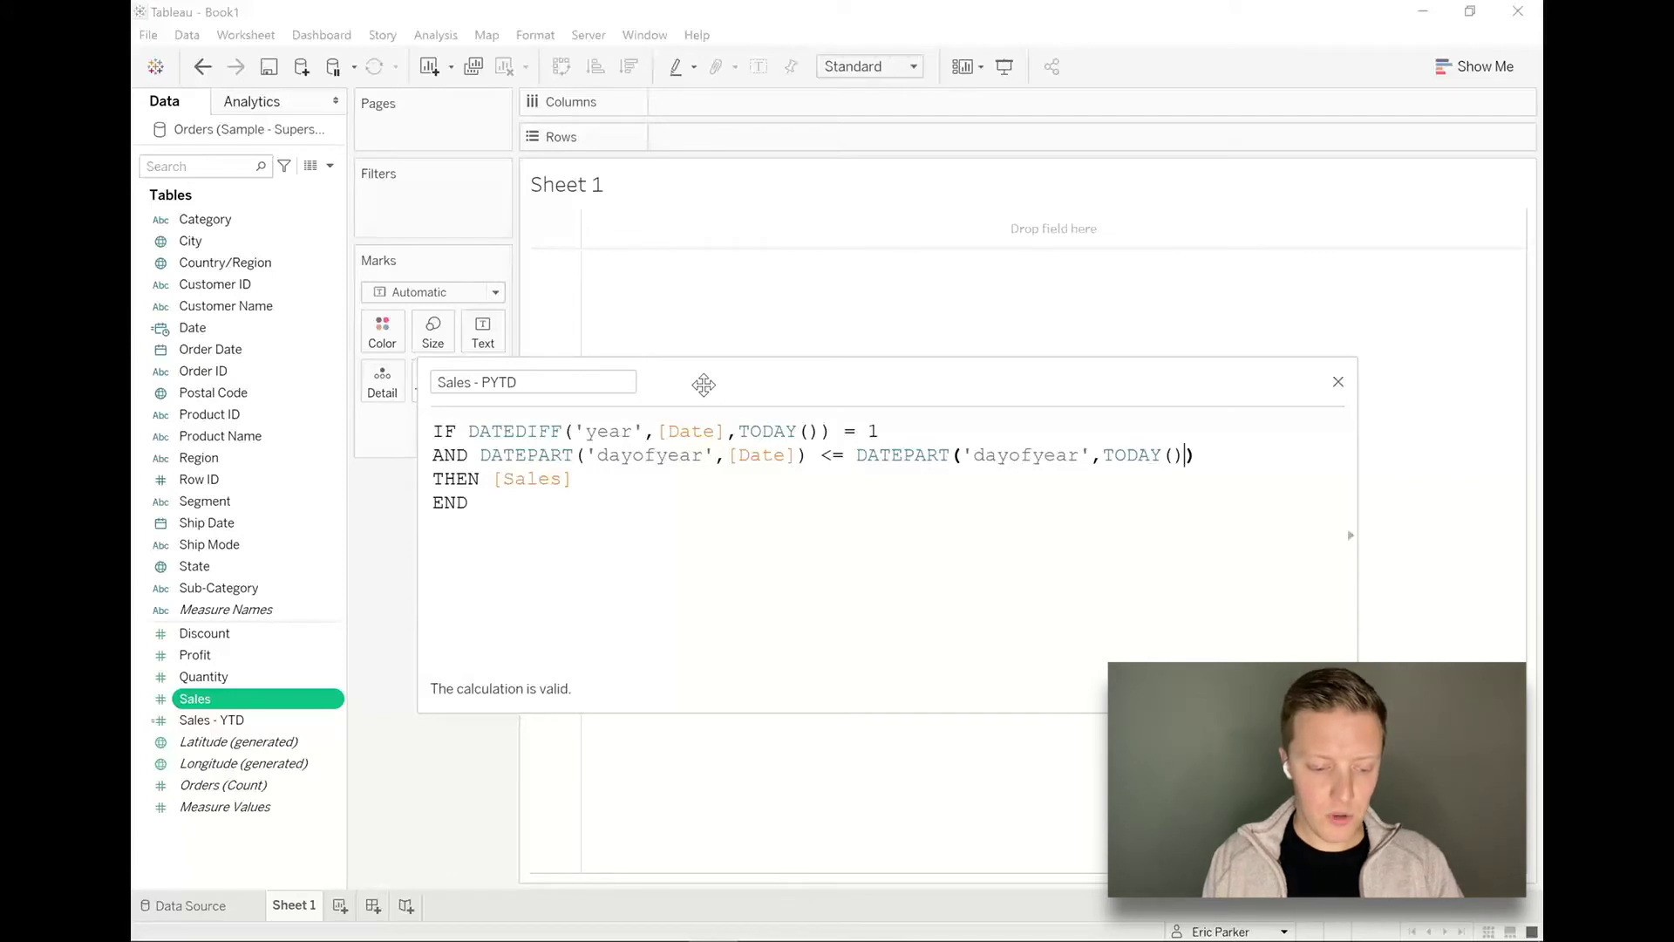
click(1308, 689)
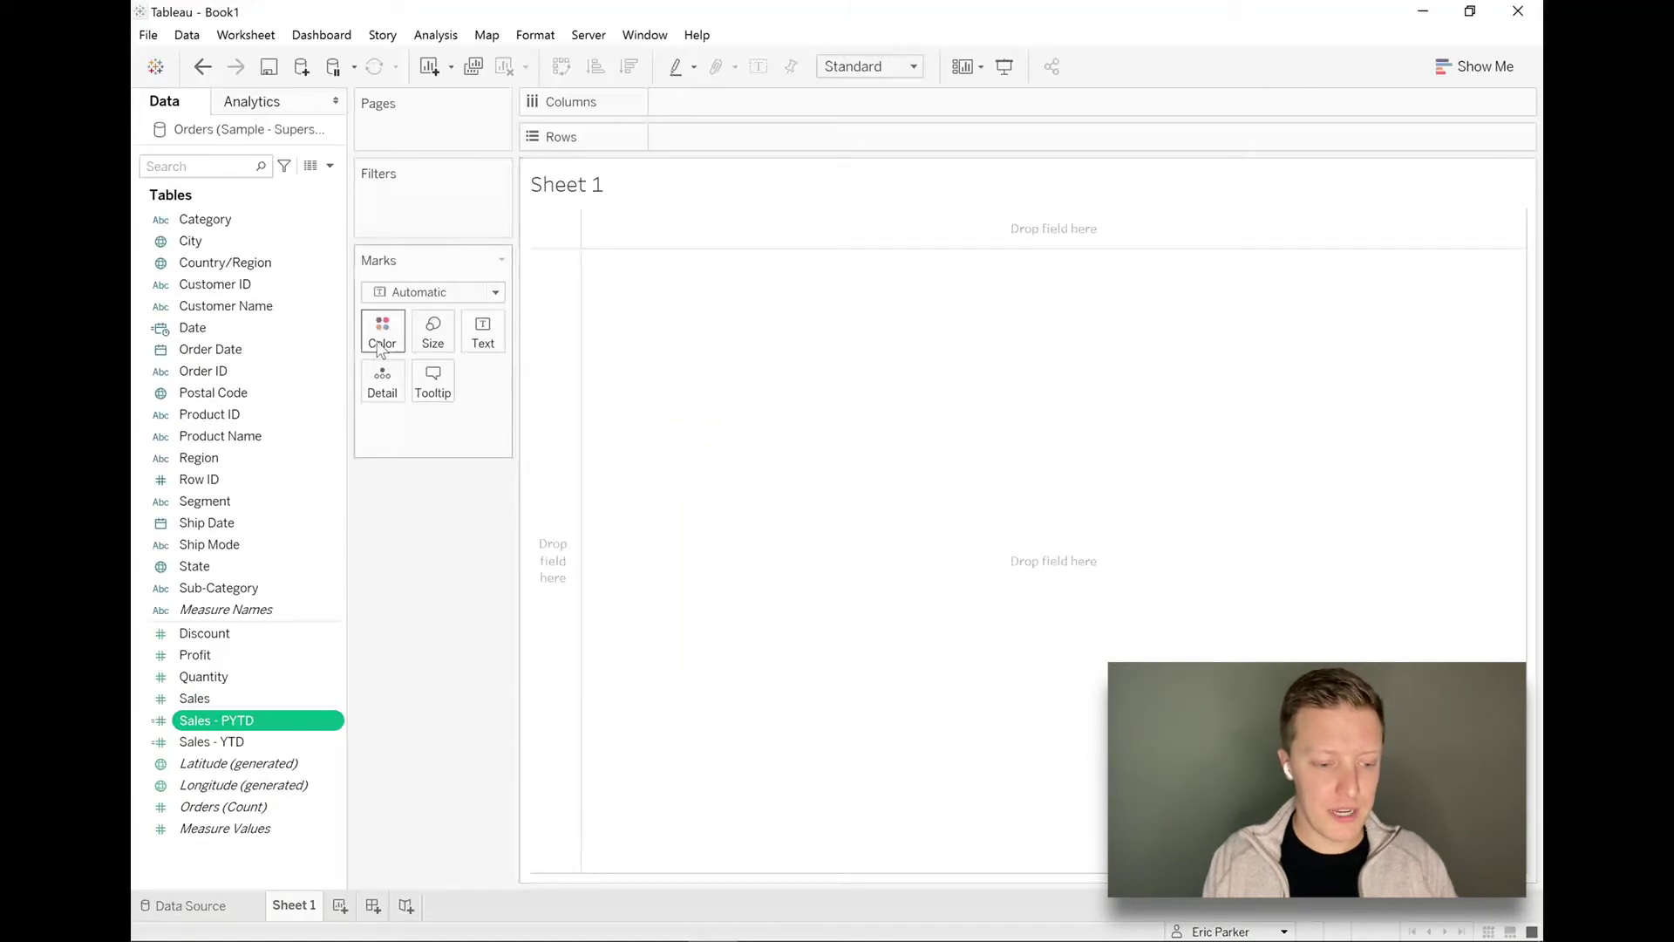
Place the Date field on Rows as exact dates, MDY(Date)
click(228, 329)
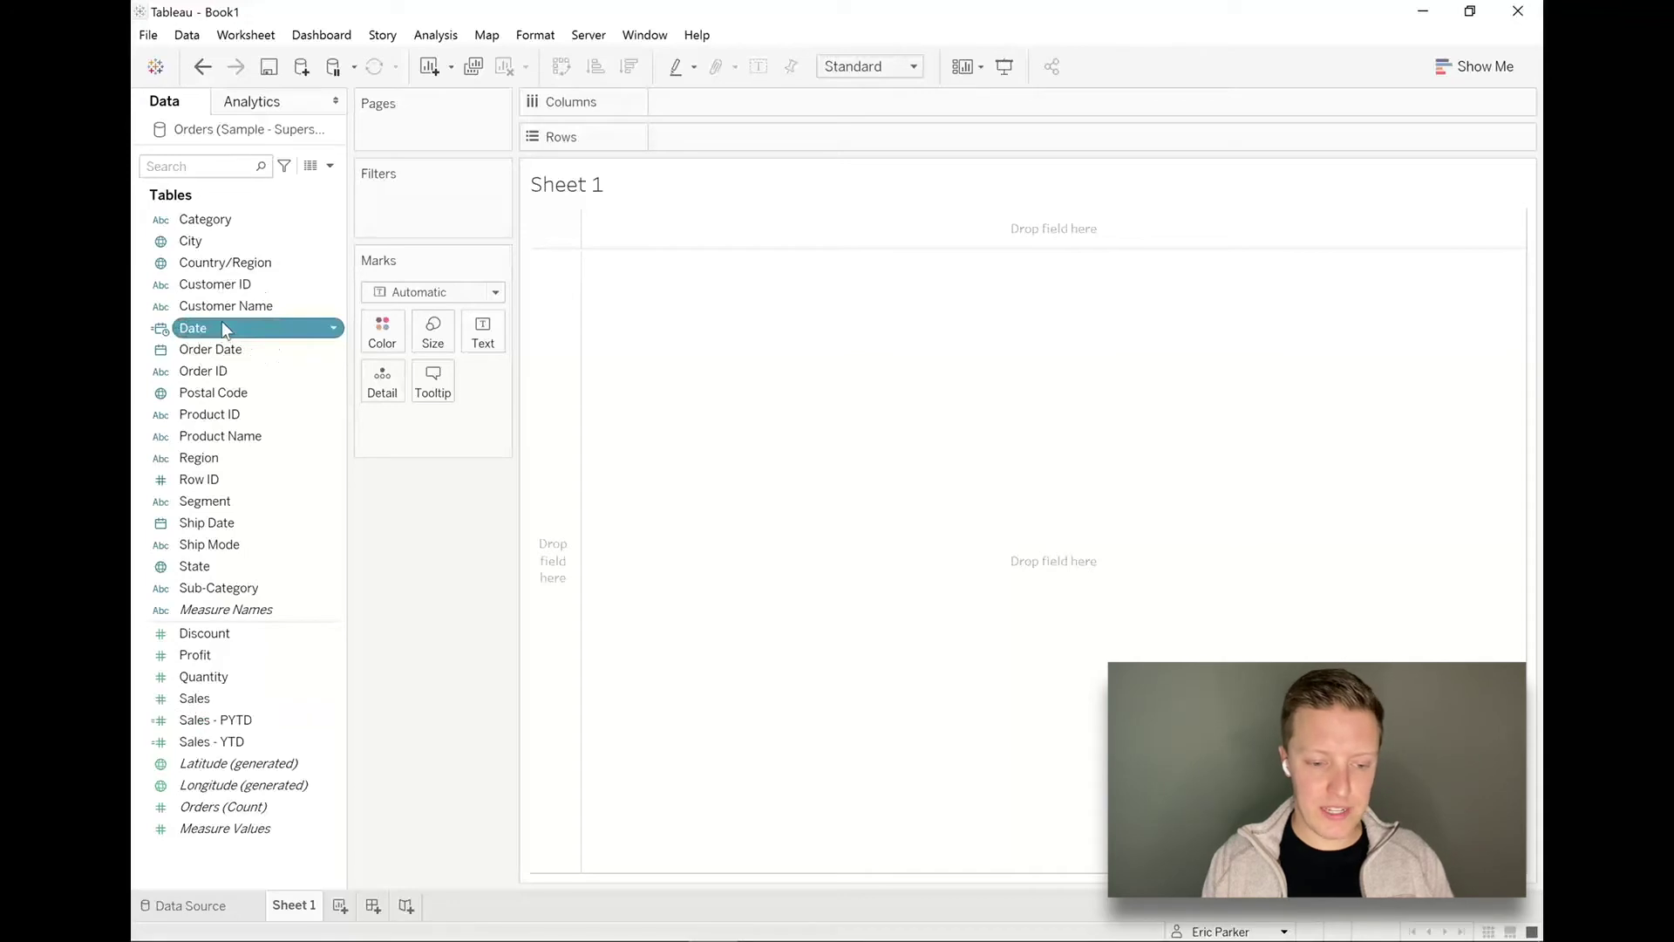
drag(195, 337, 734, 150)
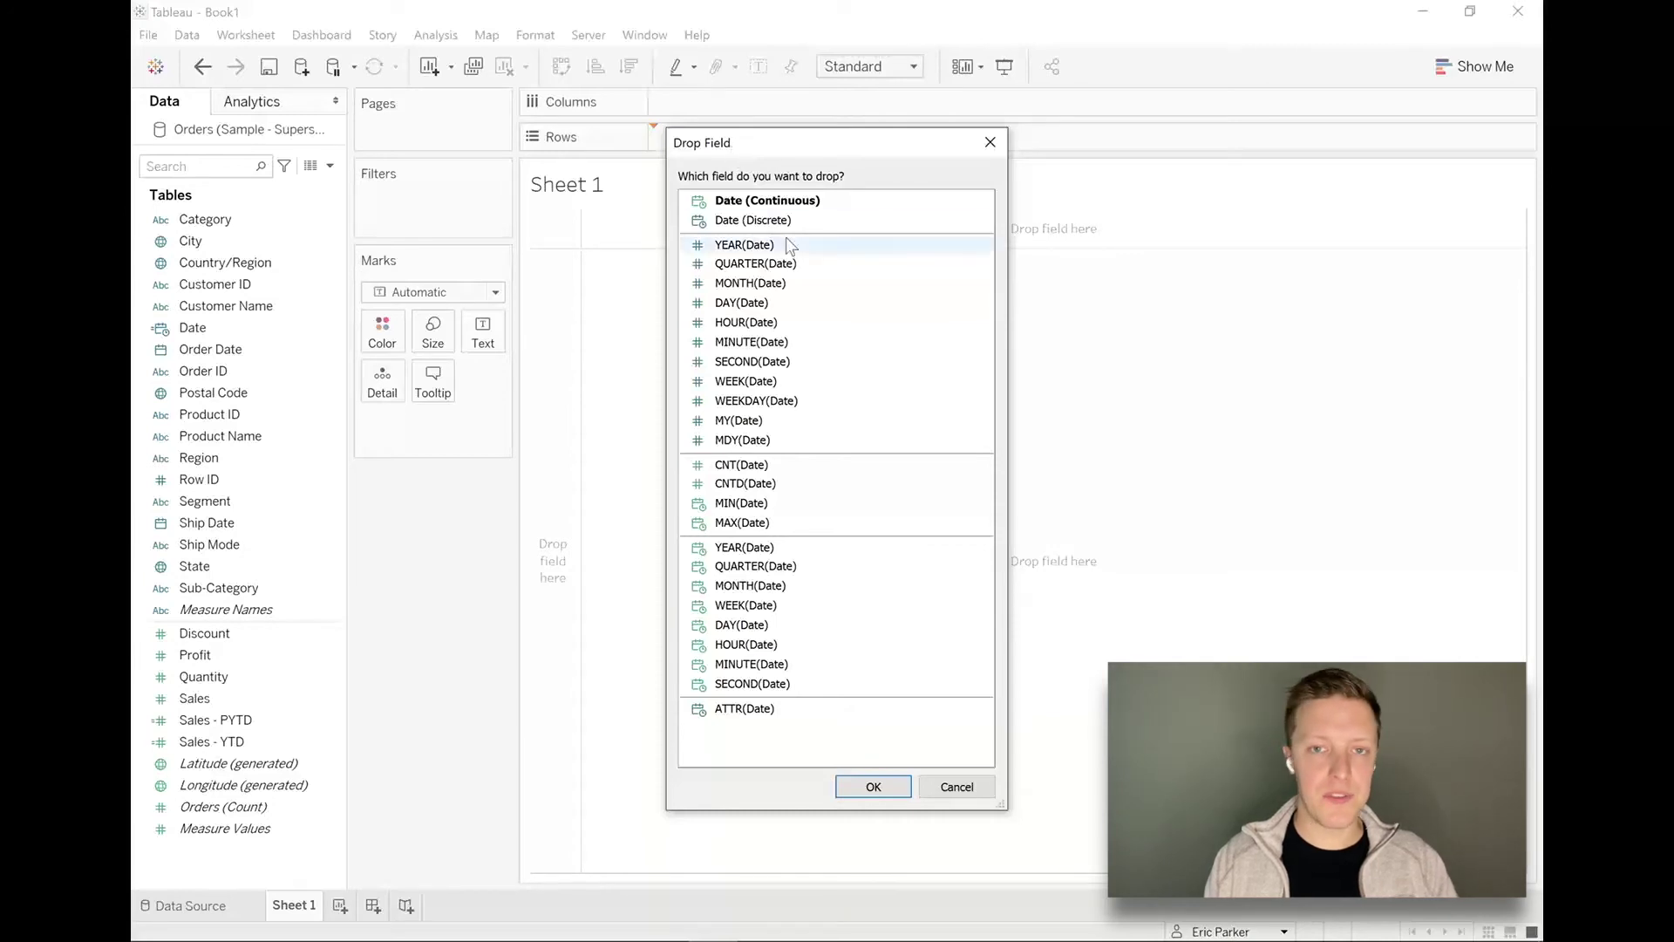
click(761, 446)
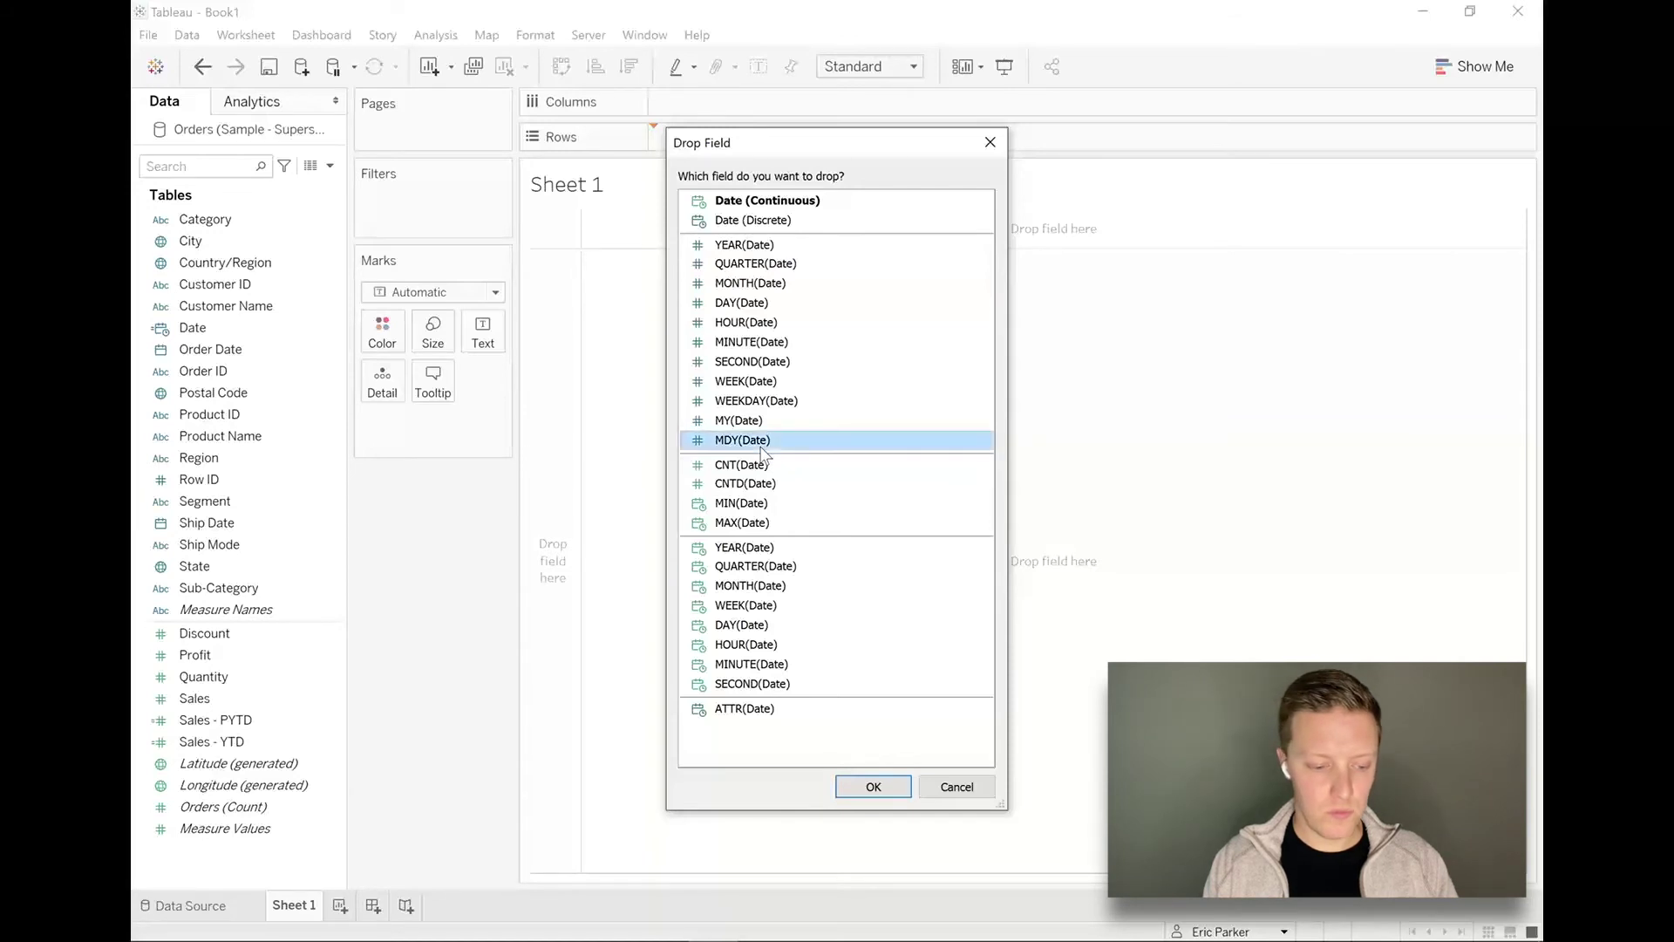
click(873, 786)
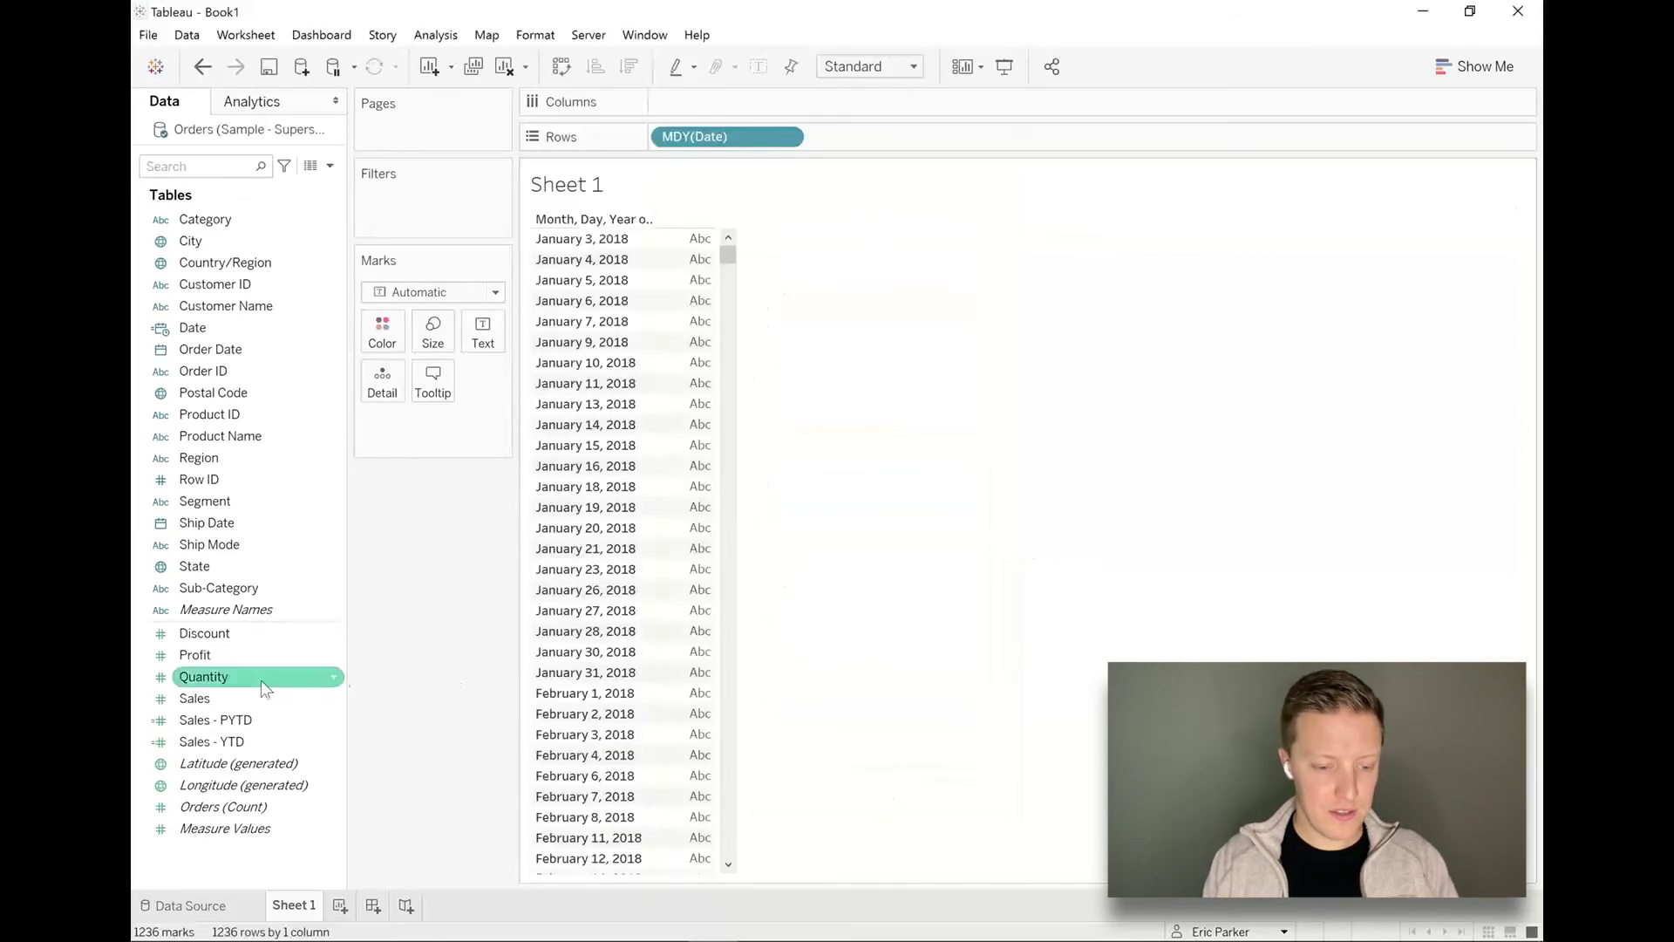
Add Sales - YTD and Sales - PYTD as text values beside each date
drag(211, 749, 491, 336)
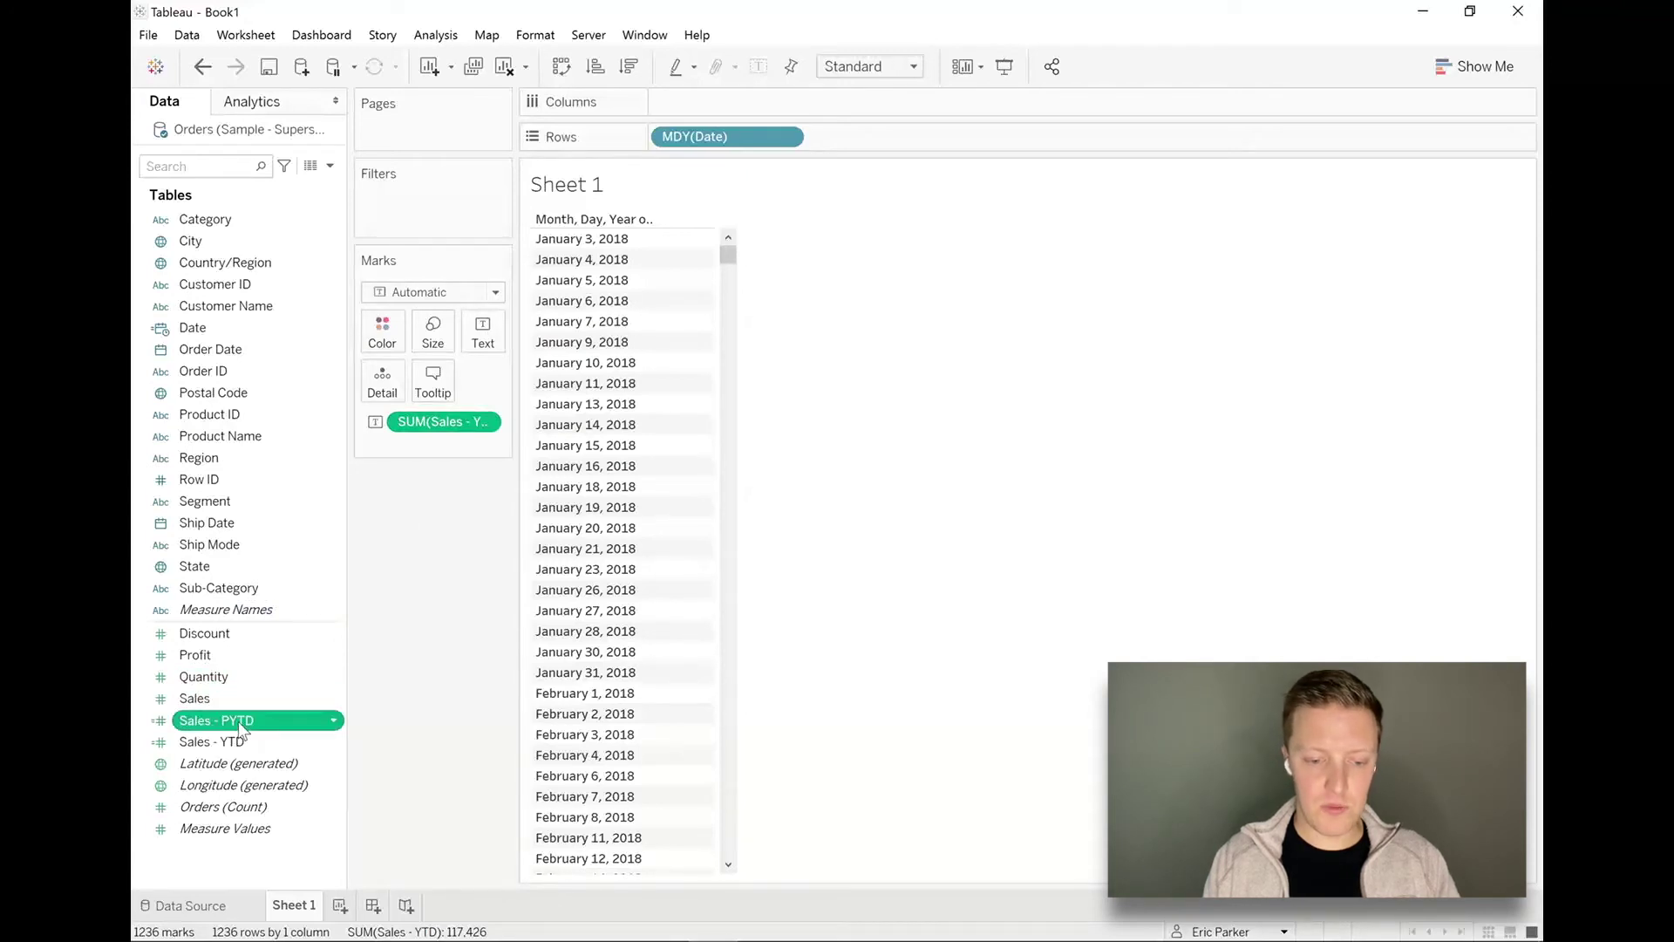
drag(238, 720, 525, 488)
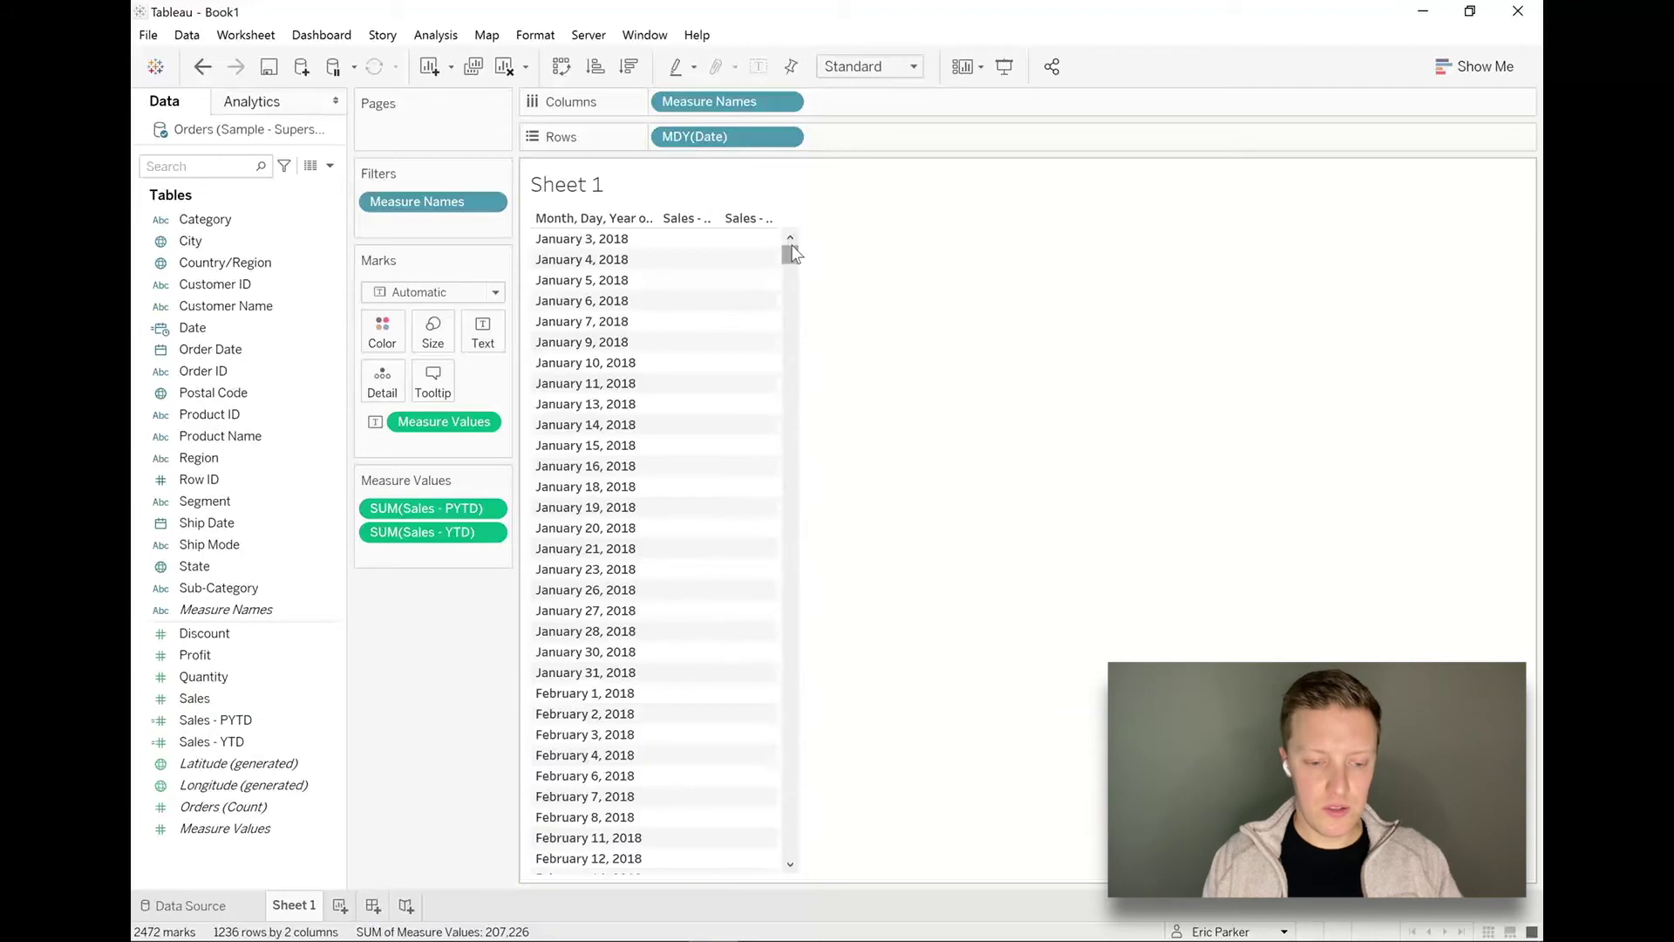
drag(791, 258, 1013, 558)
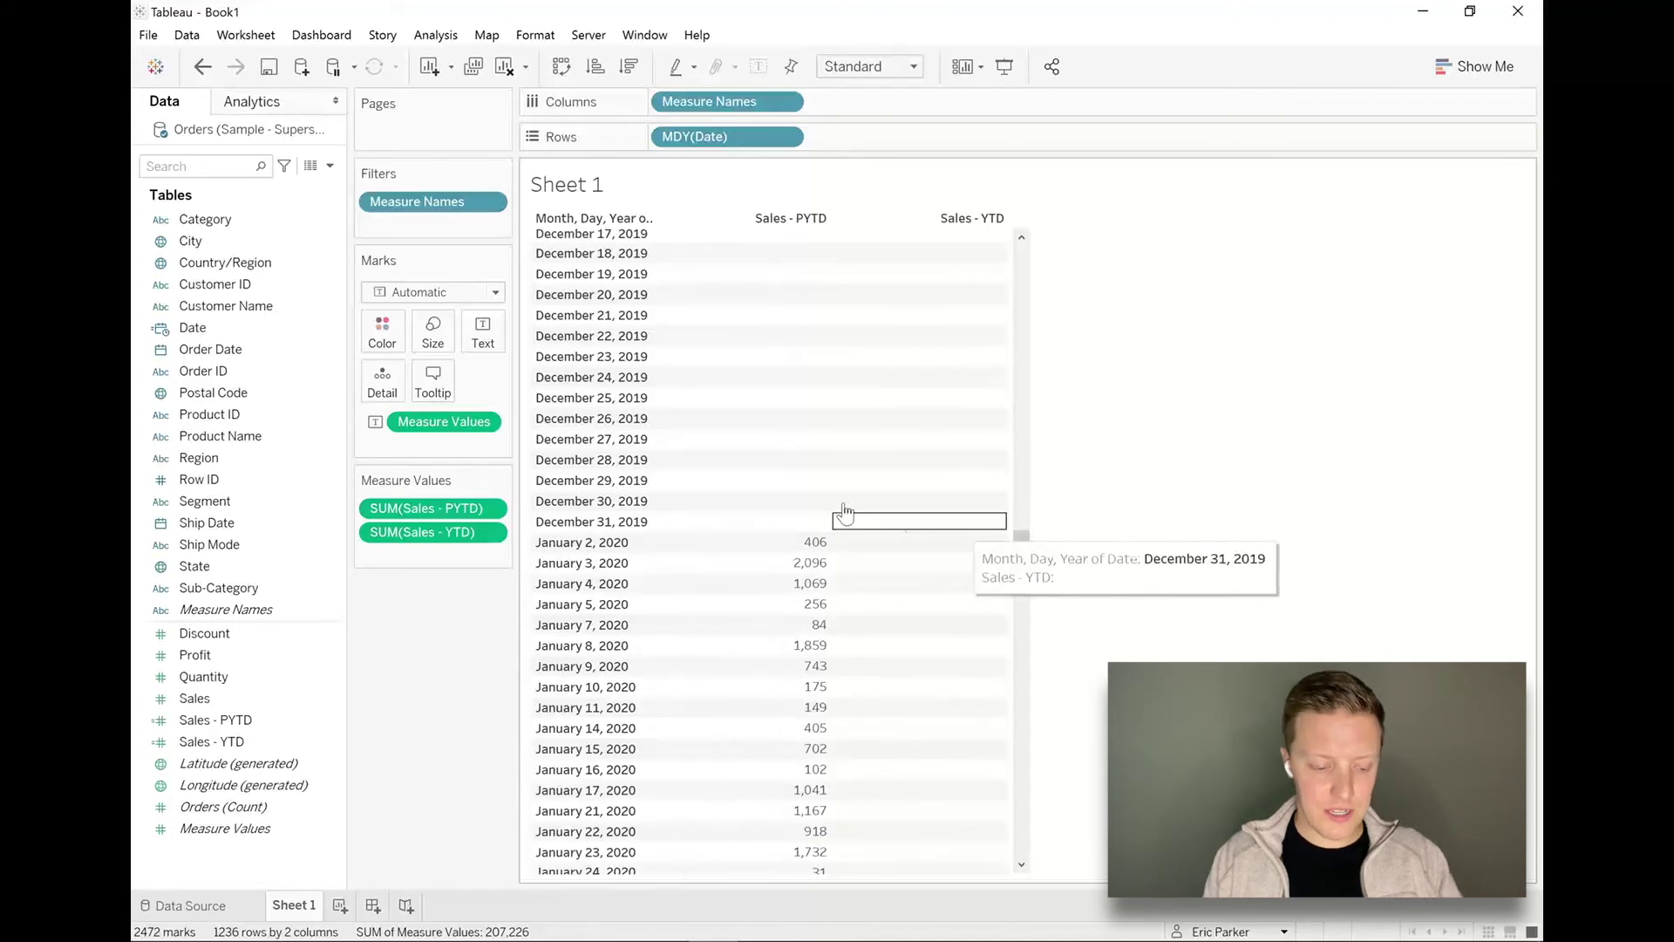
click(801, 227)
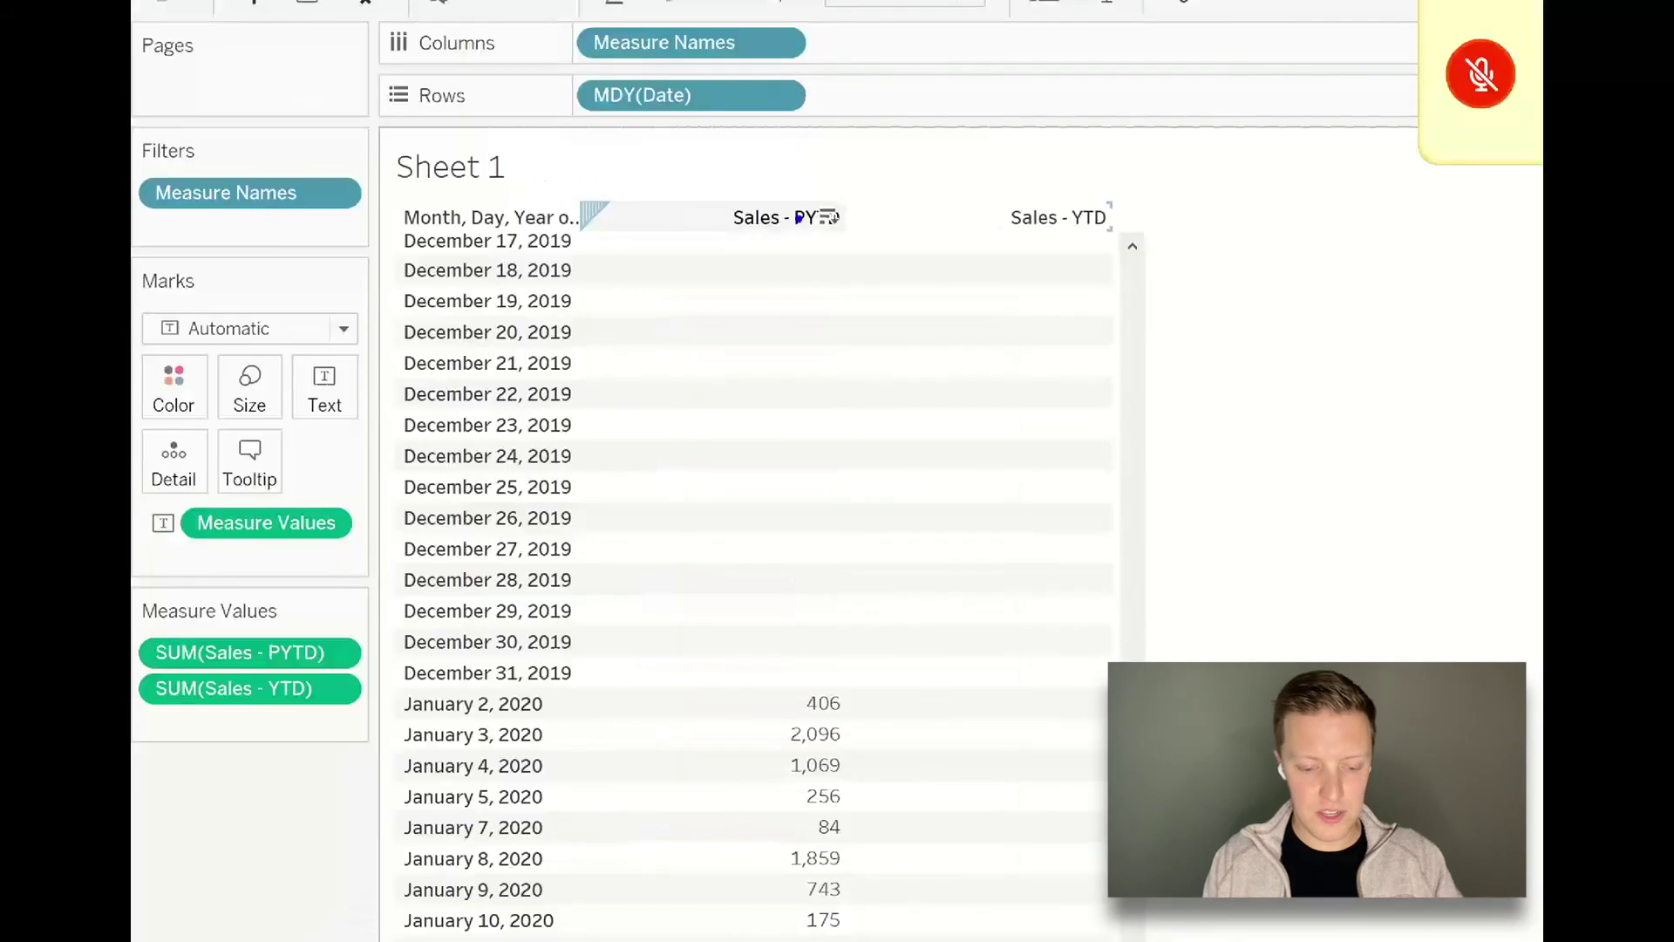
drag(710, 178, 884, 251)
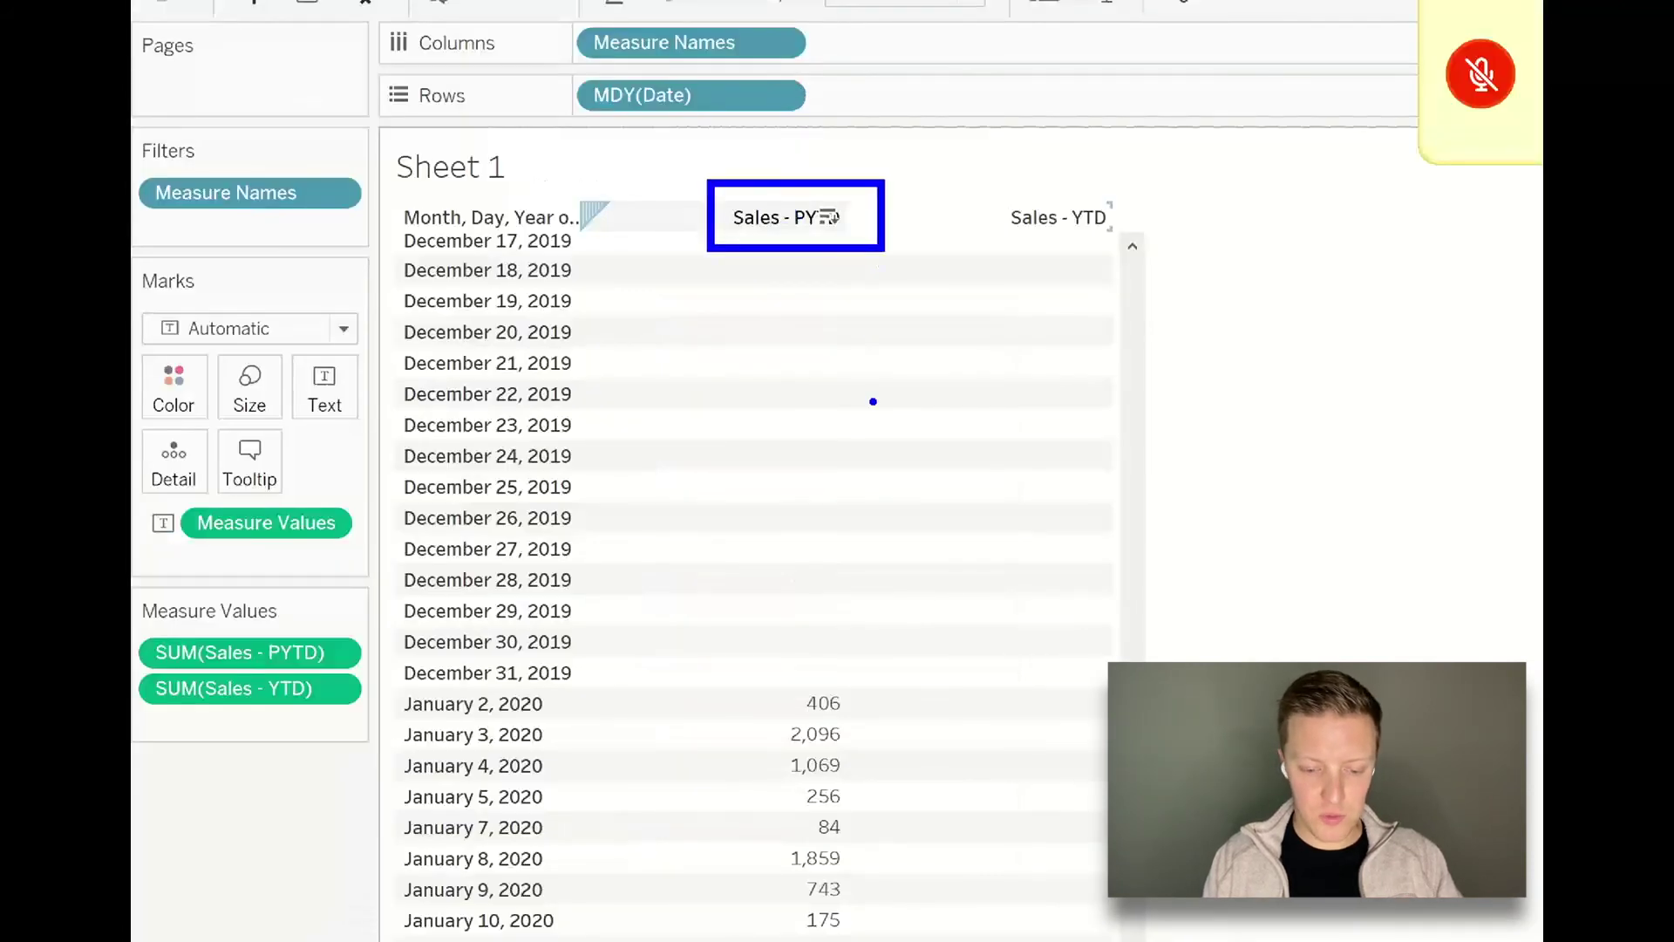
mouse_move(795, 546)
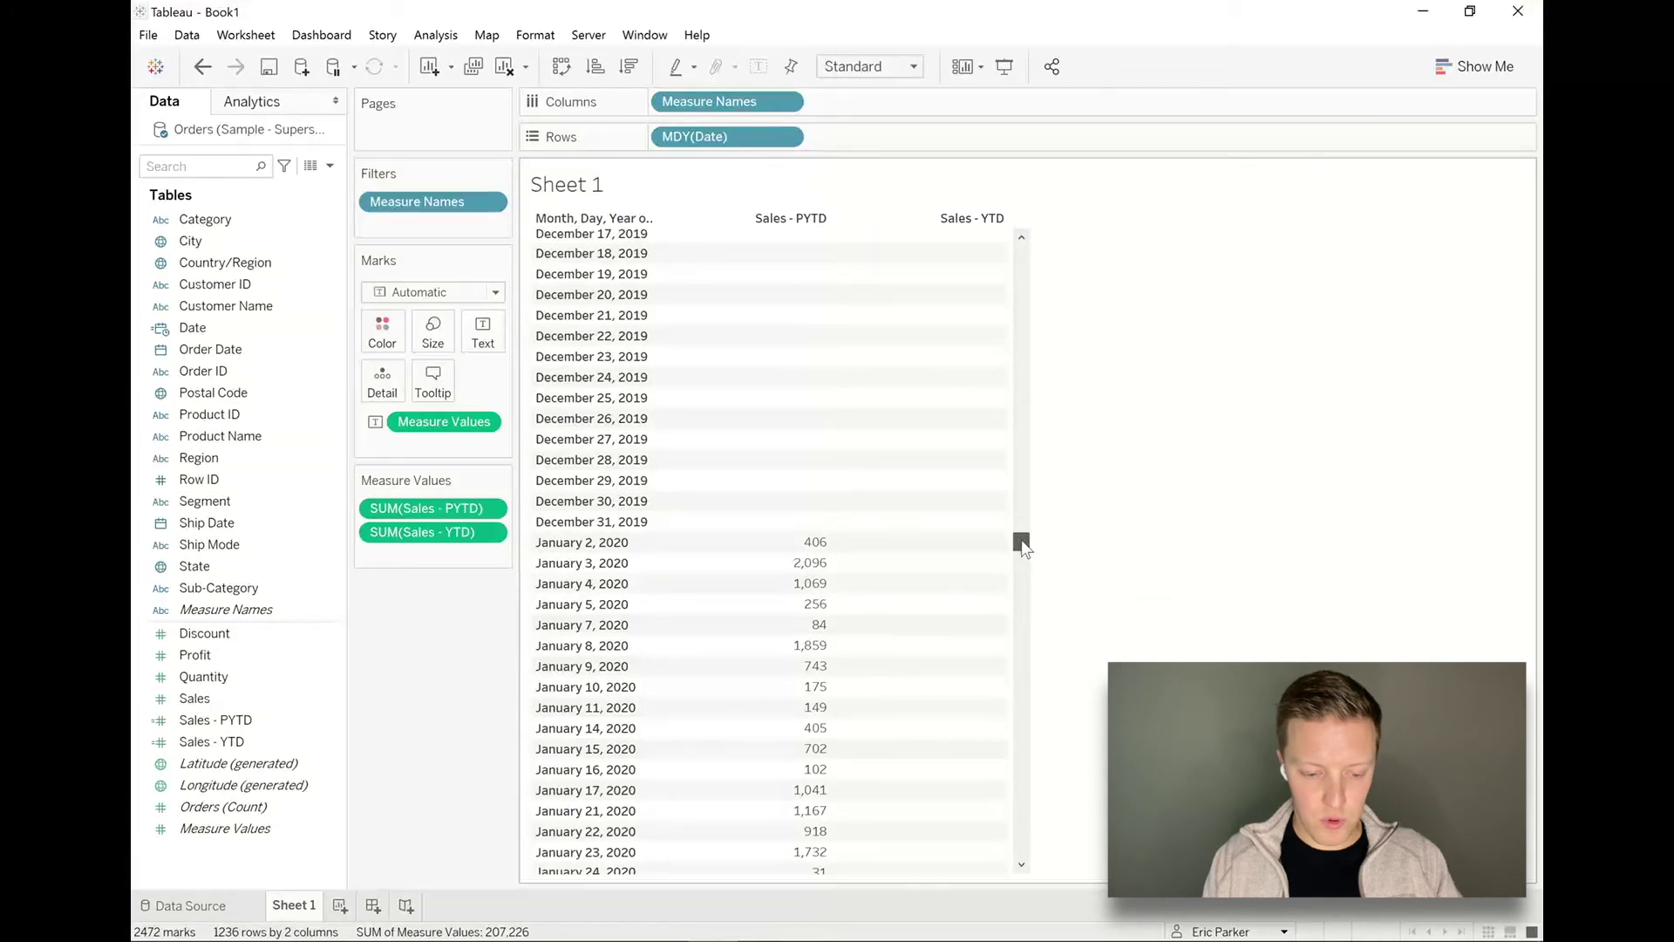
drag(1021, 546, 1022, 569)
mouse_move(676, 680)
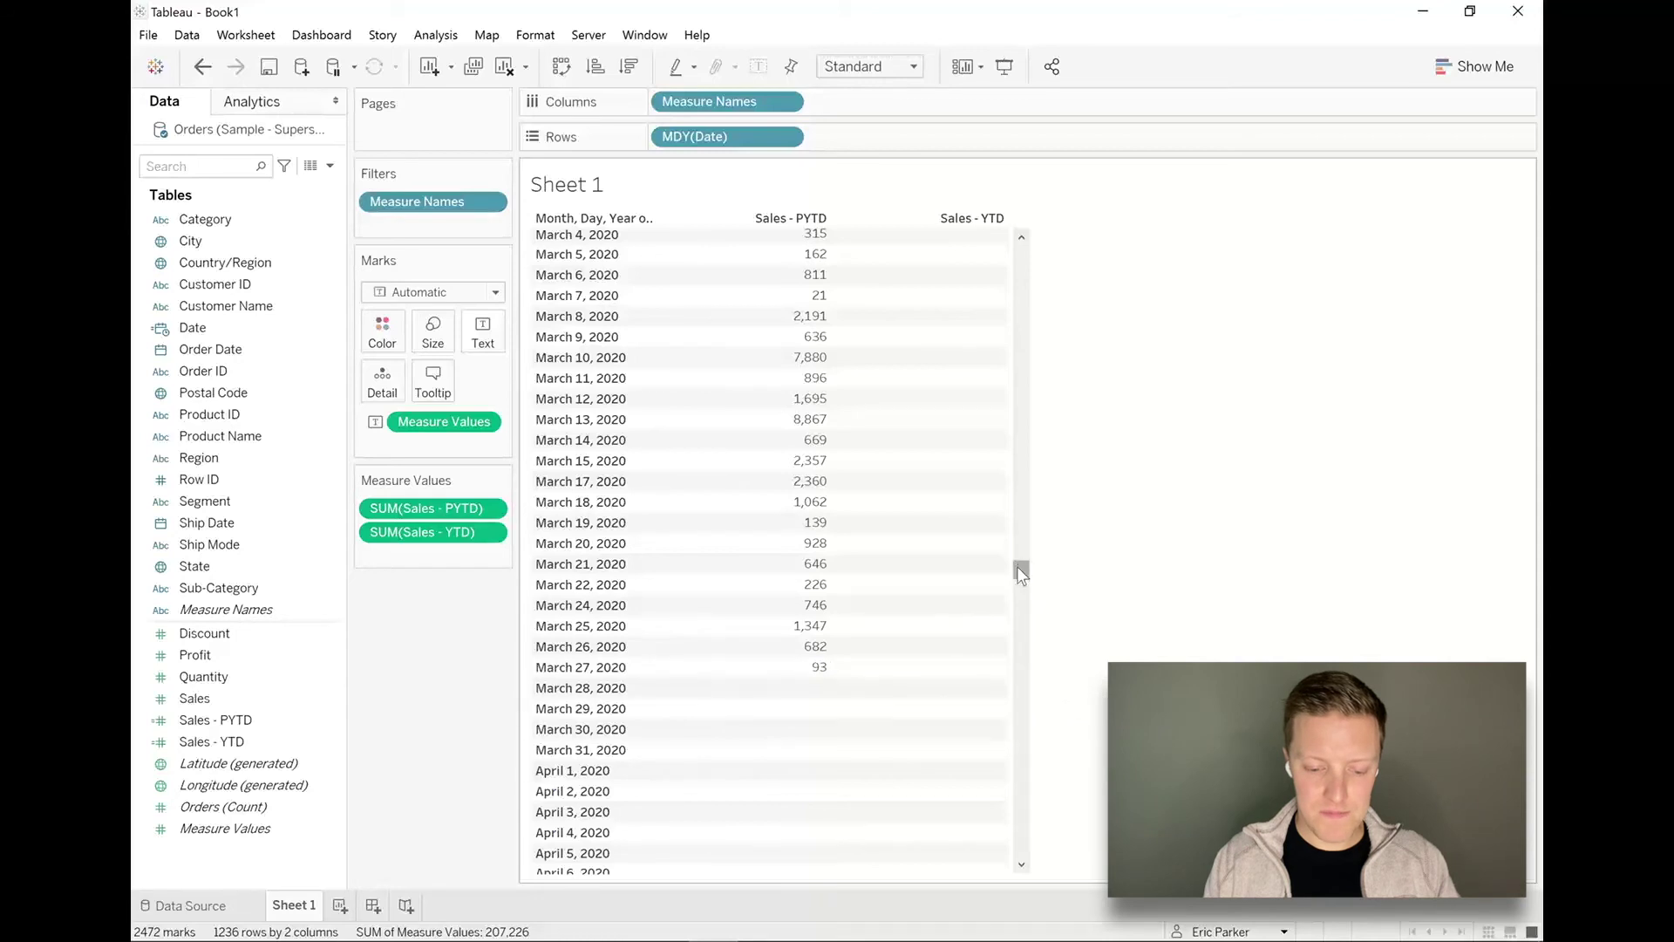
drag(1017, 566, 1049, 704)
mouse_move(1001, 449)
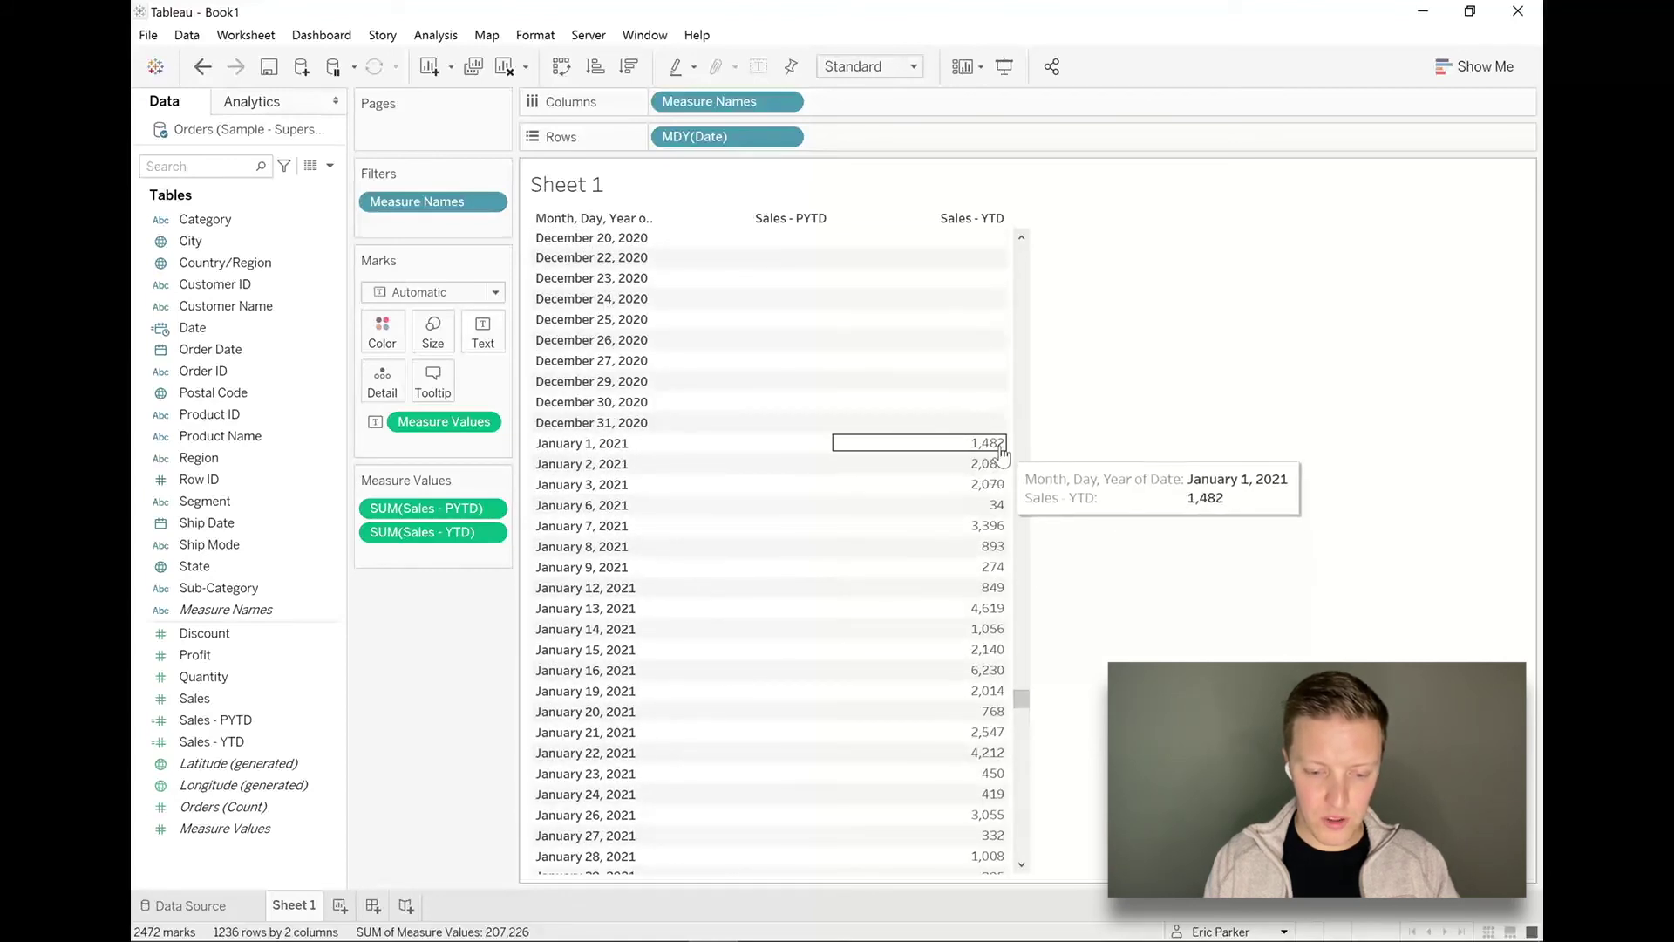
drag(1022, 698, 1025, 736)
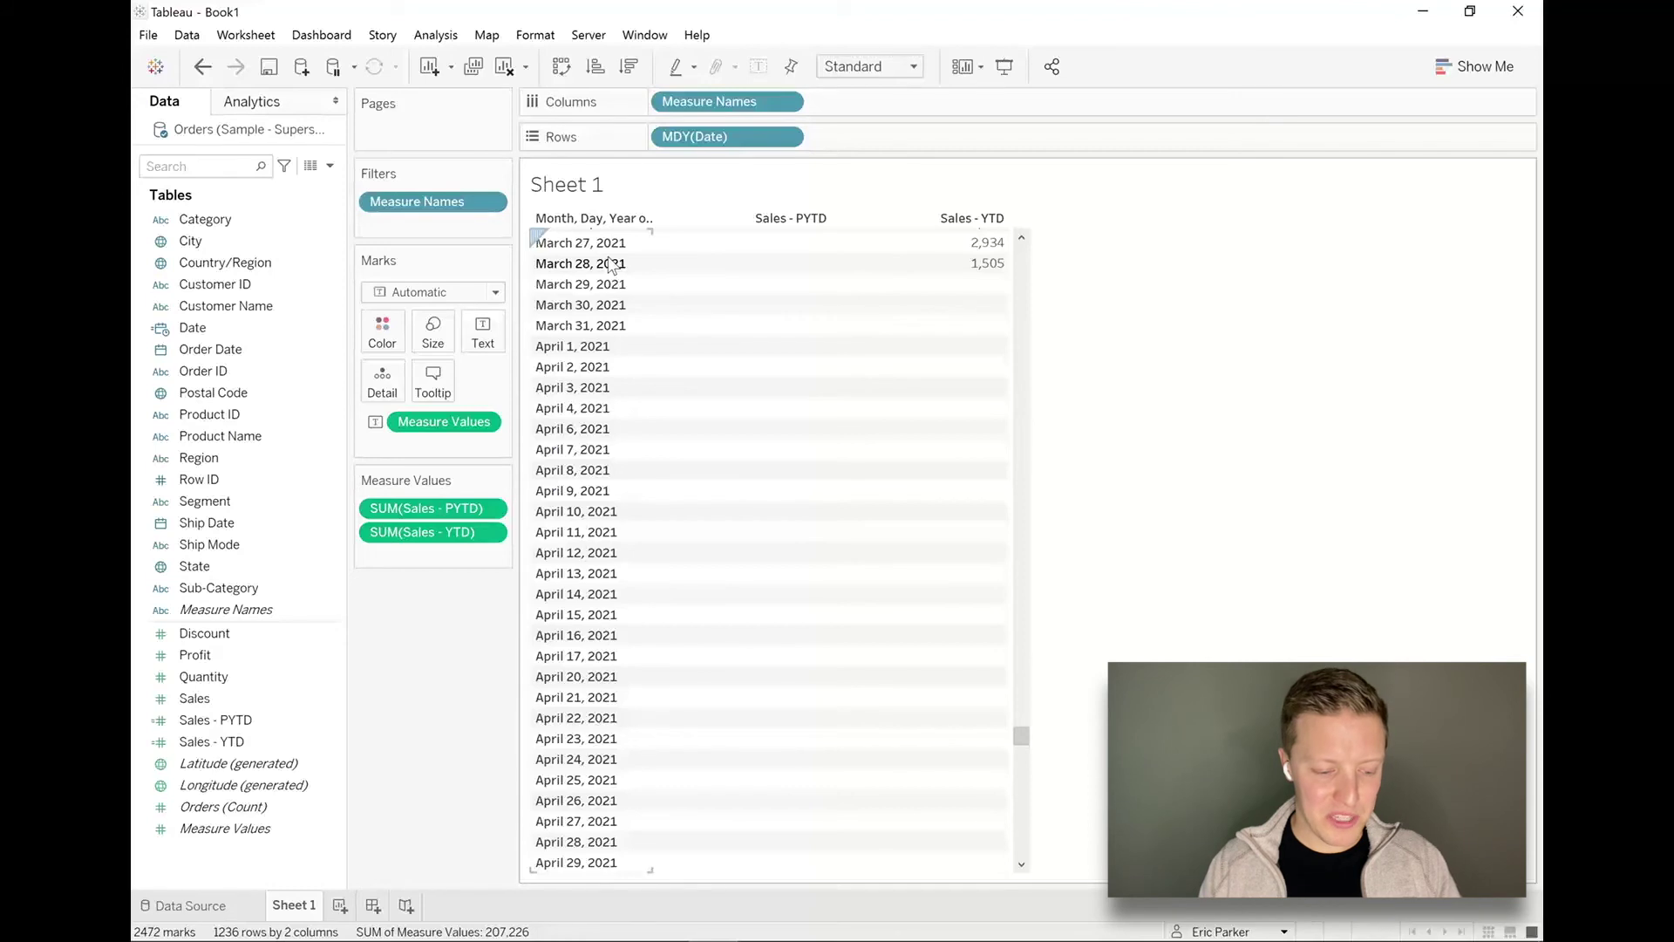
Create 'Sales - Difference YTD v PYTD' as SUM(Sales - YTD) minus SUM(Sales - PYTD)
right_click(229, 861)
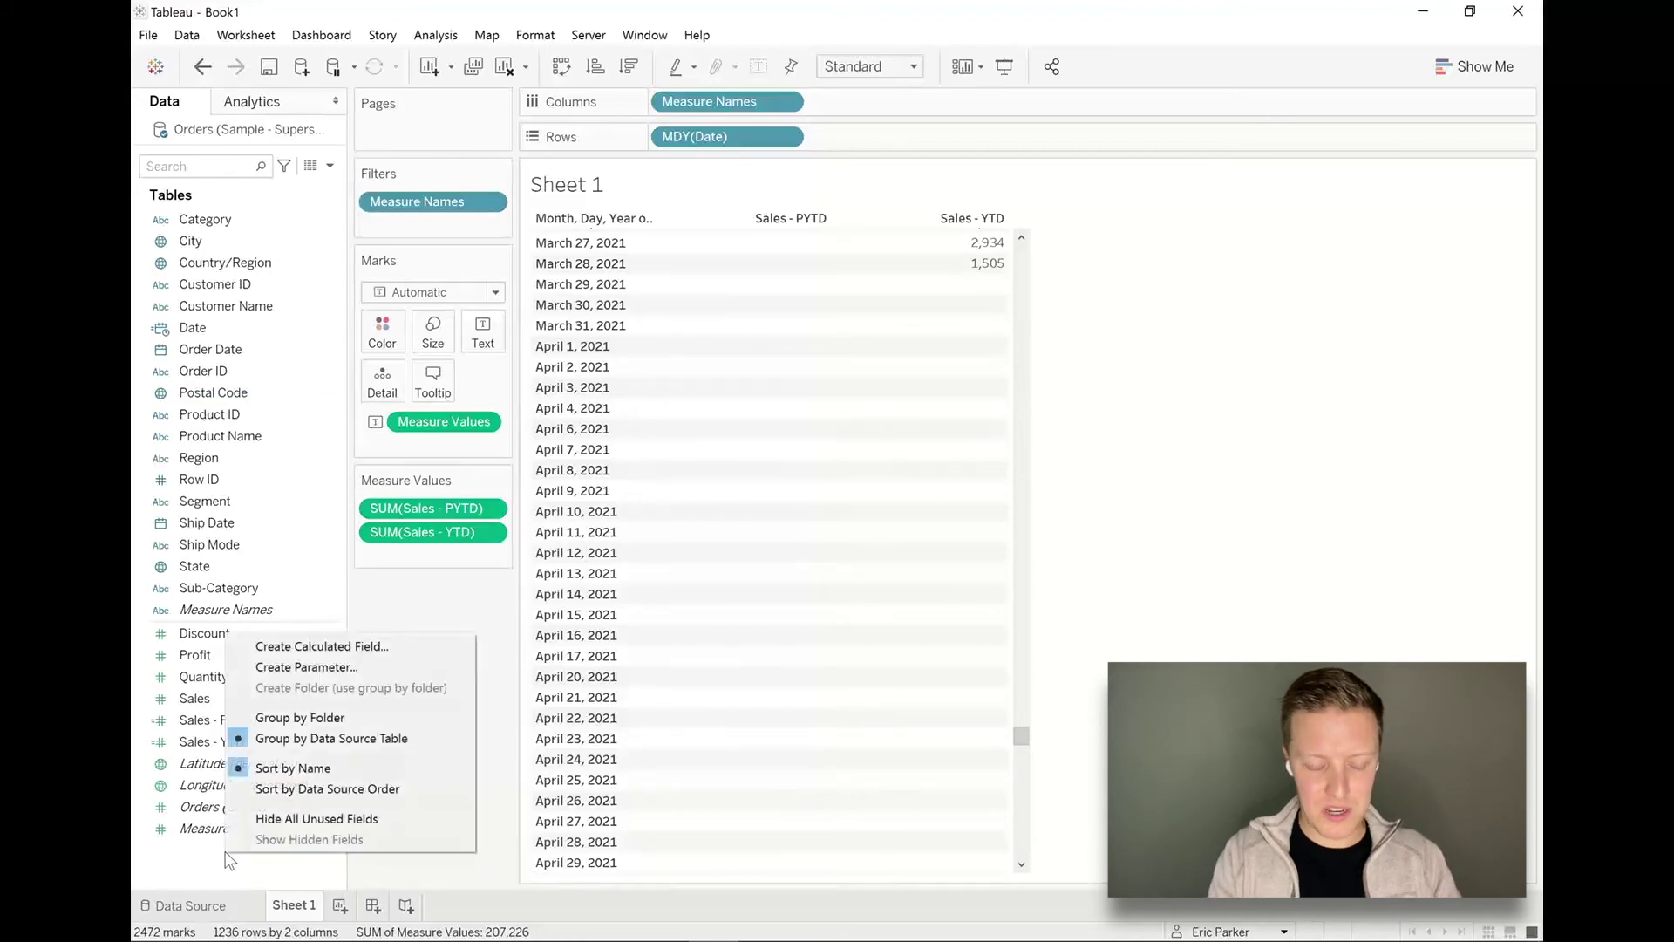
click(320, 647)
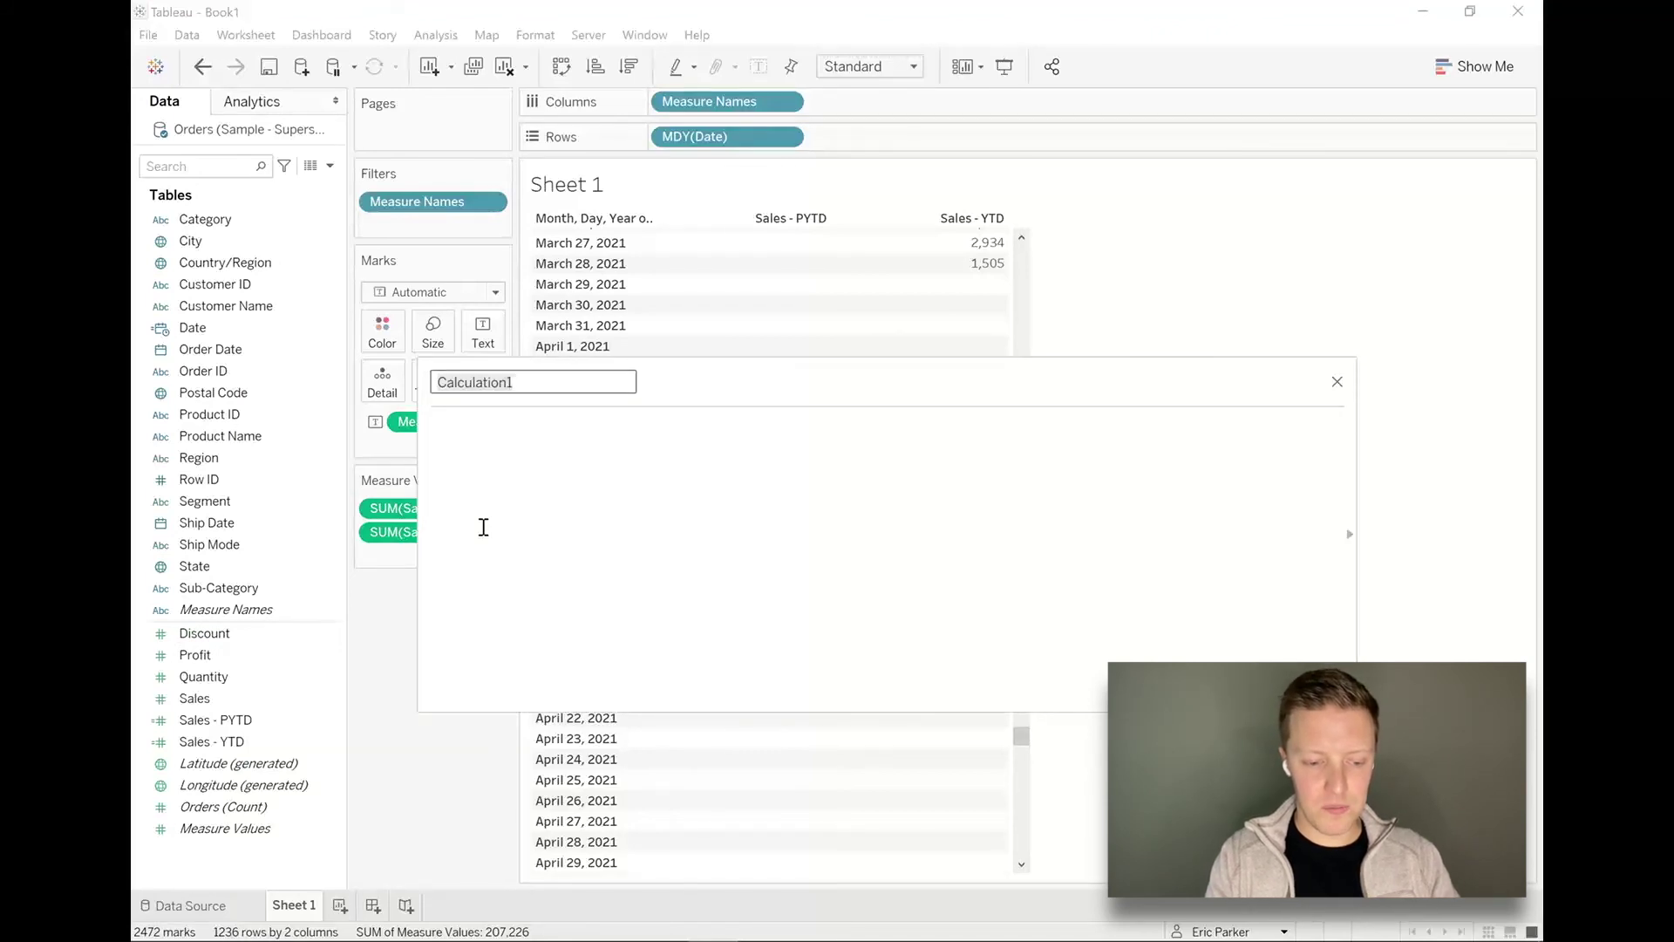
text(Sales - )
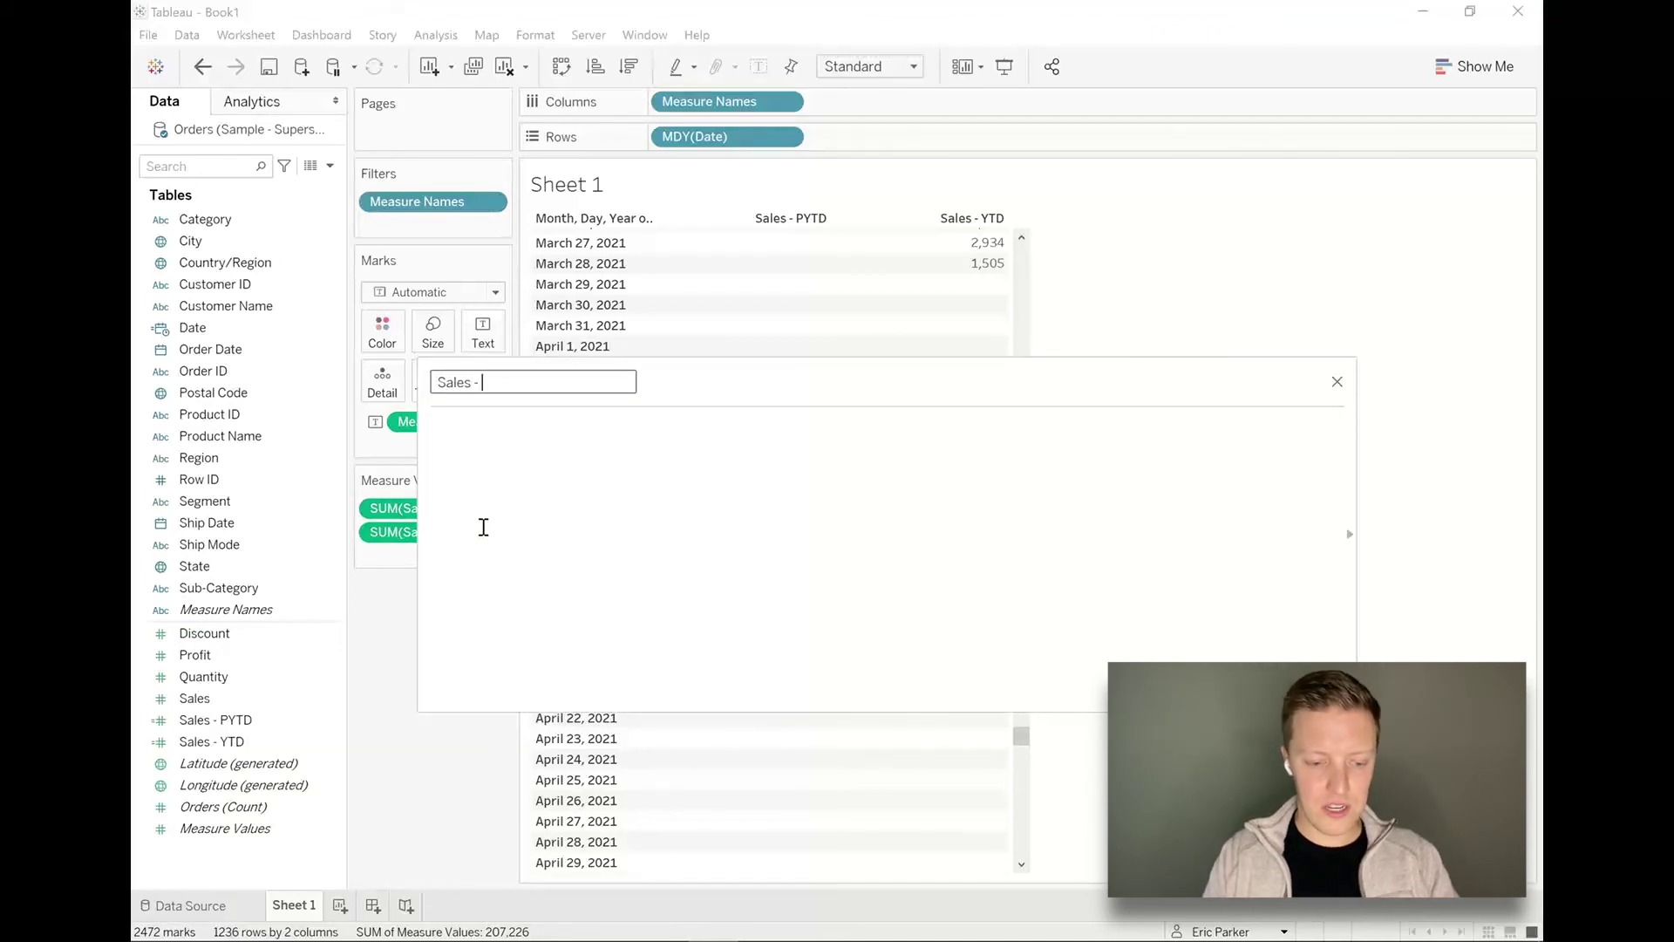
text(Difference Y)
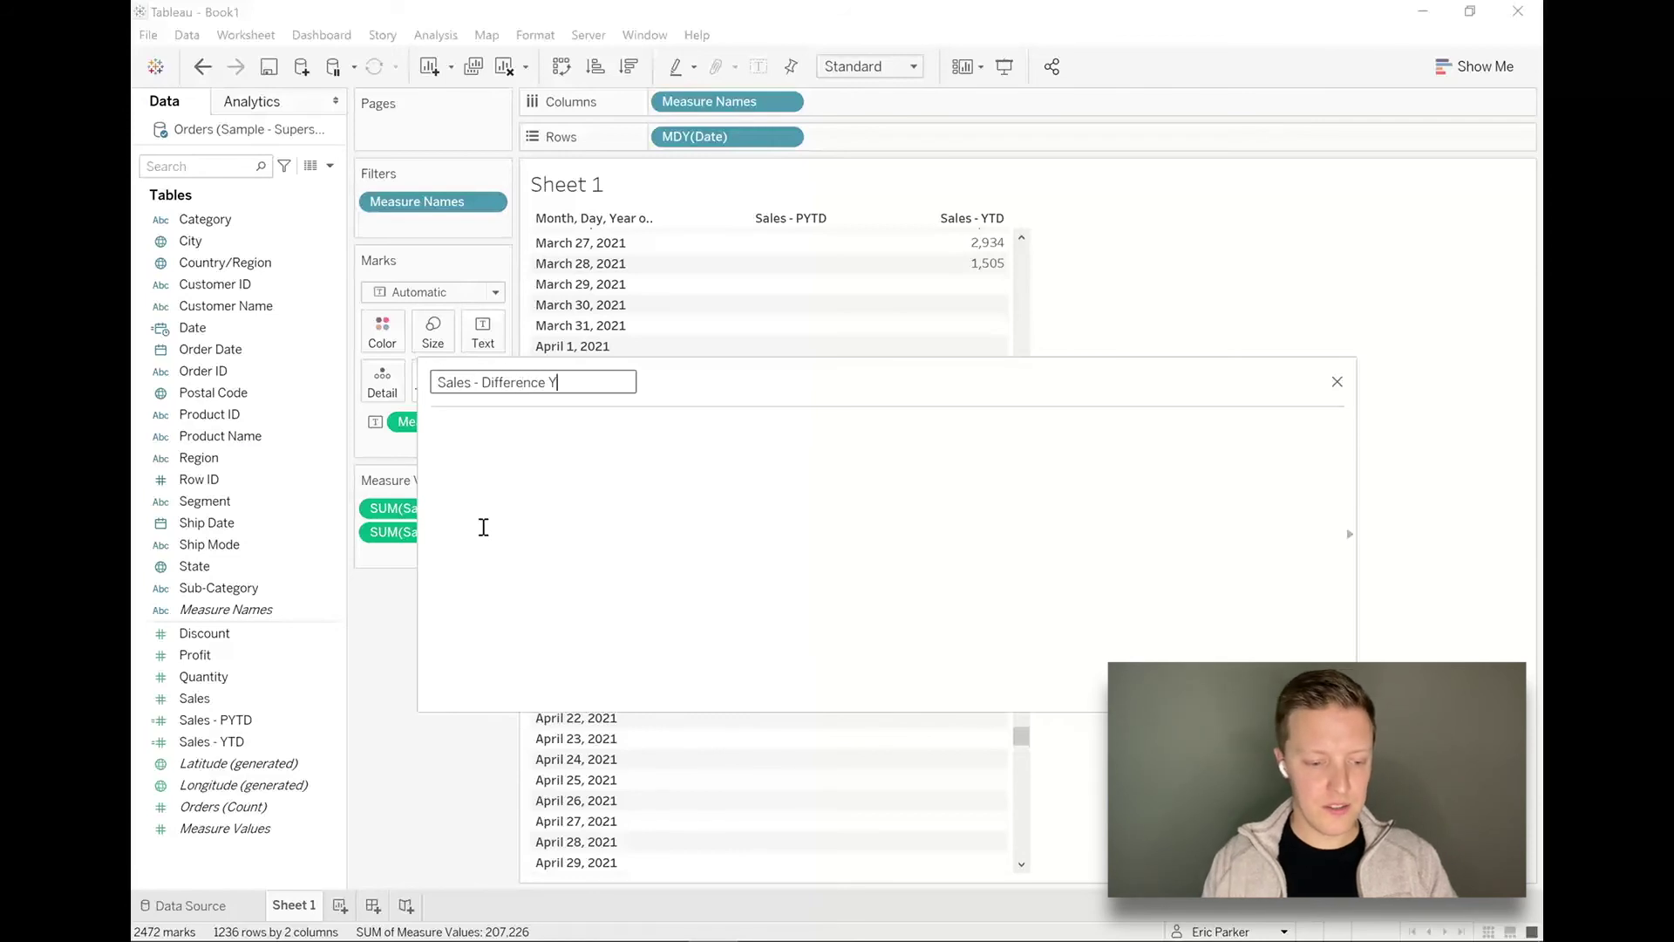
text(TD v PYTD)
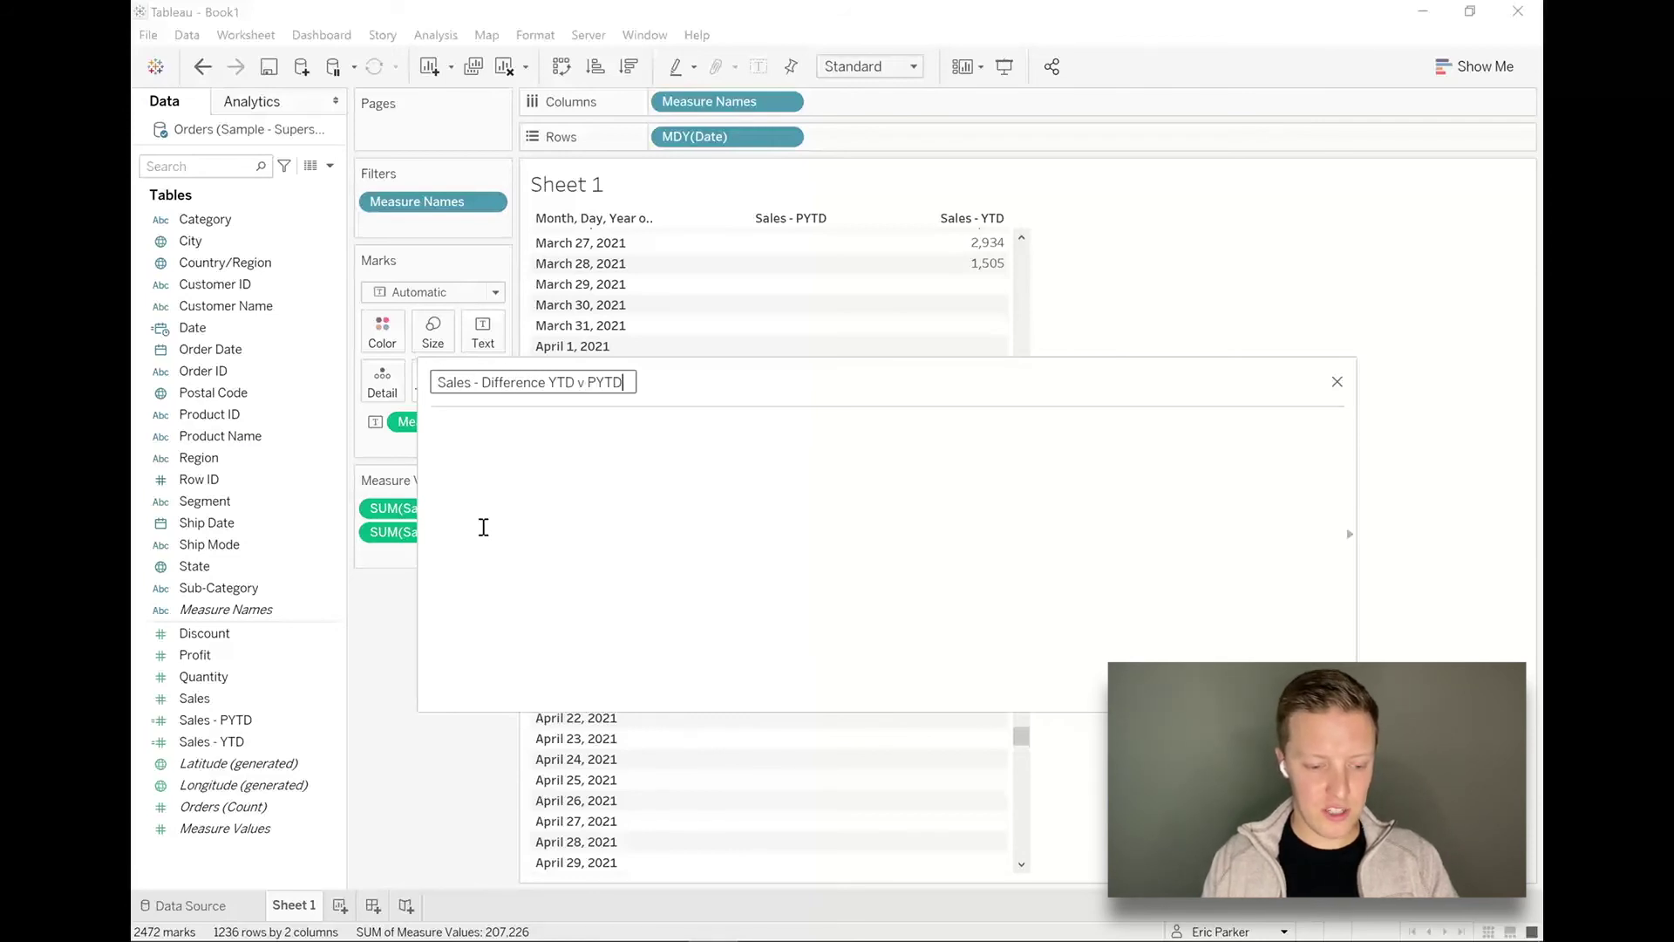
drag(661, 385, 808, 413)
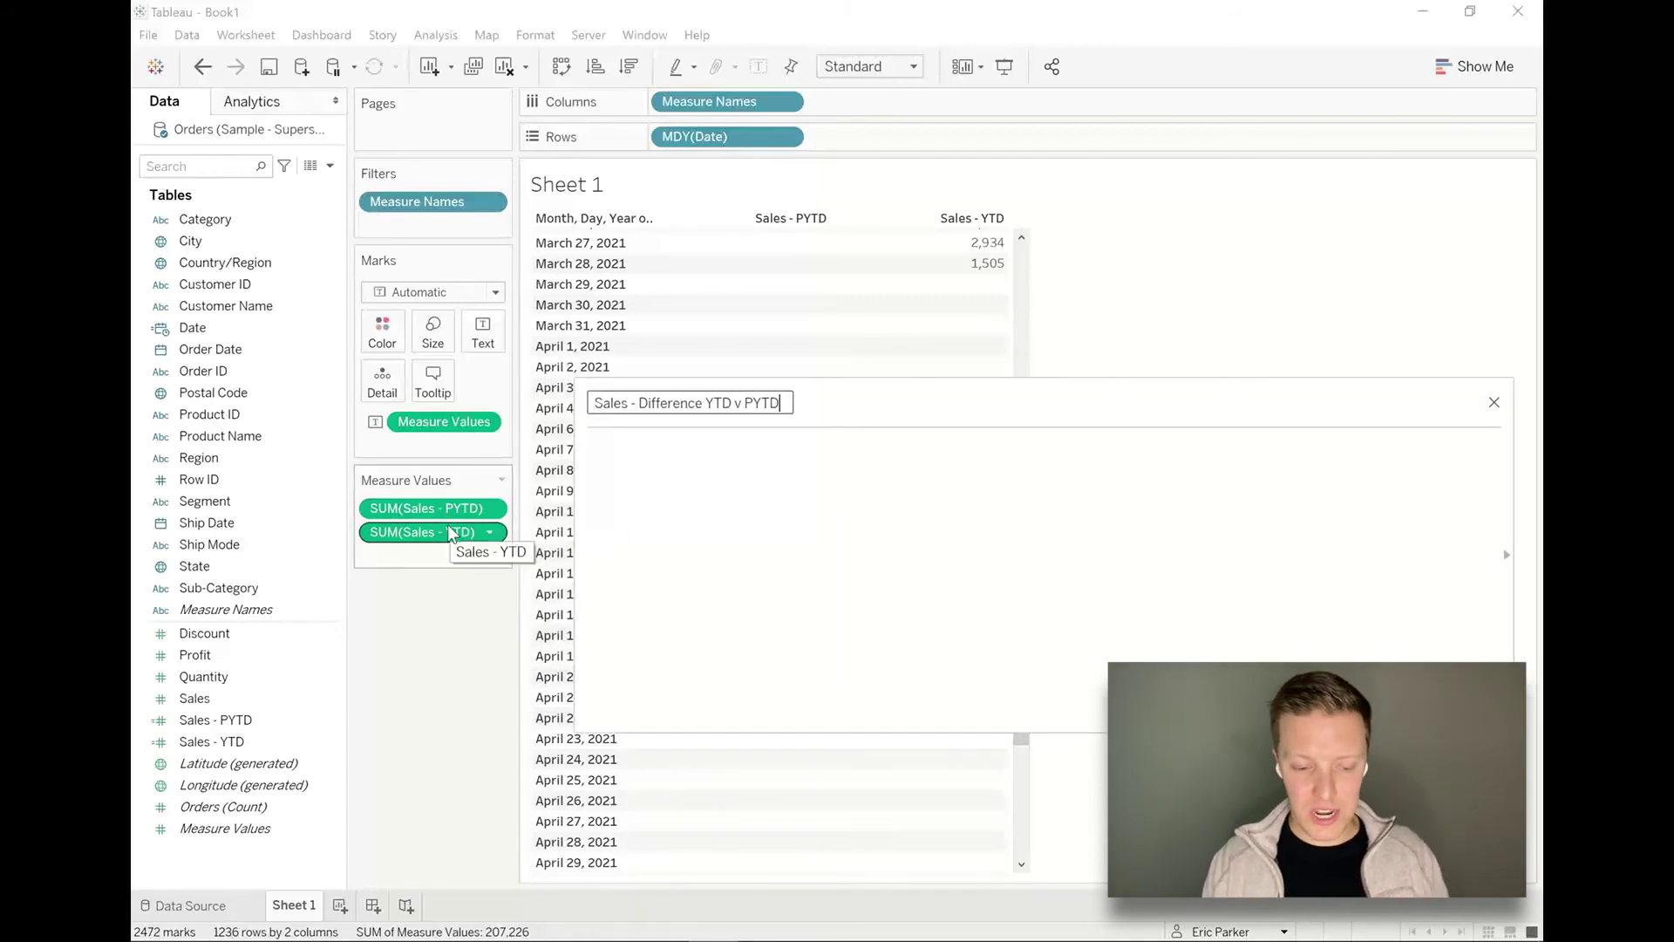
drag(447, 525, 754, 523)
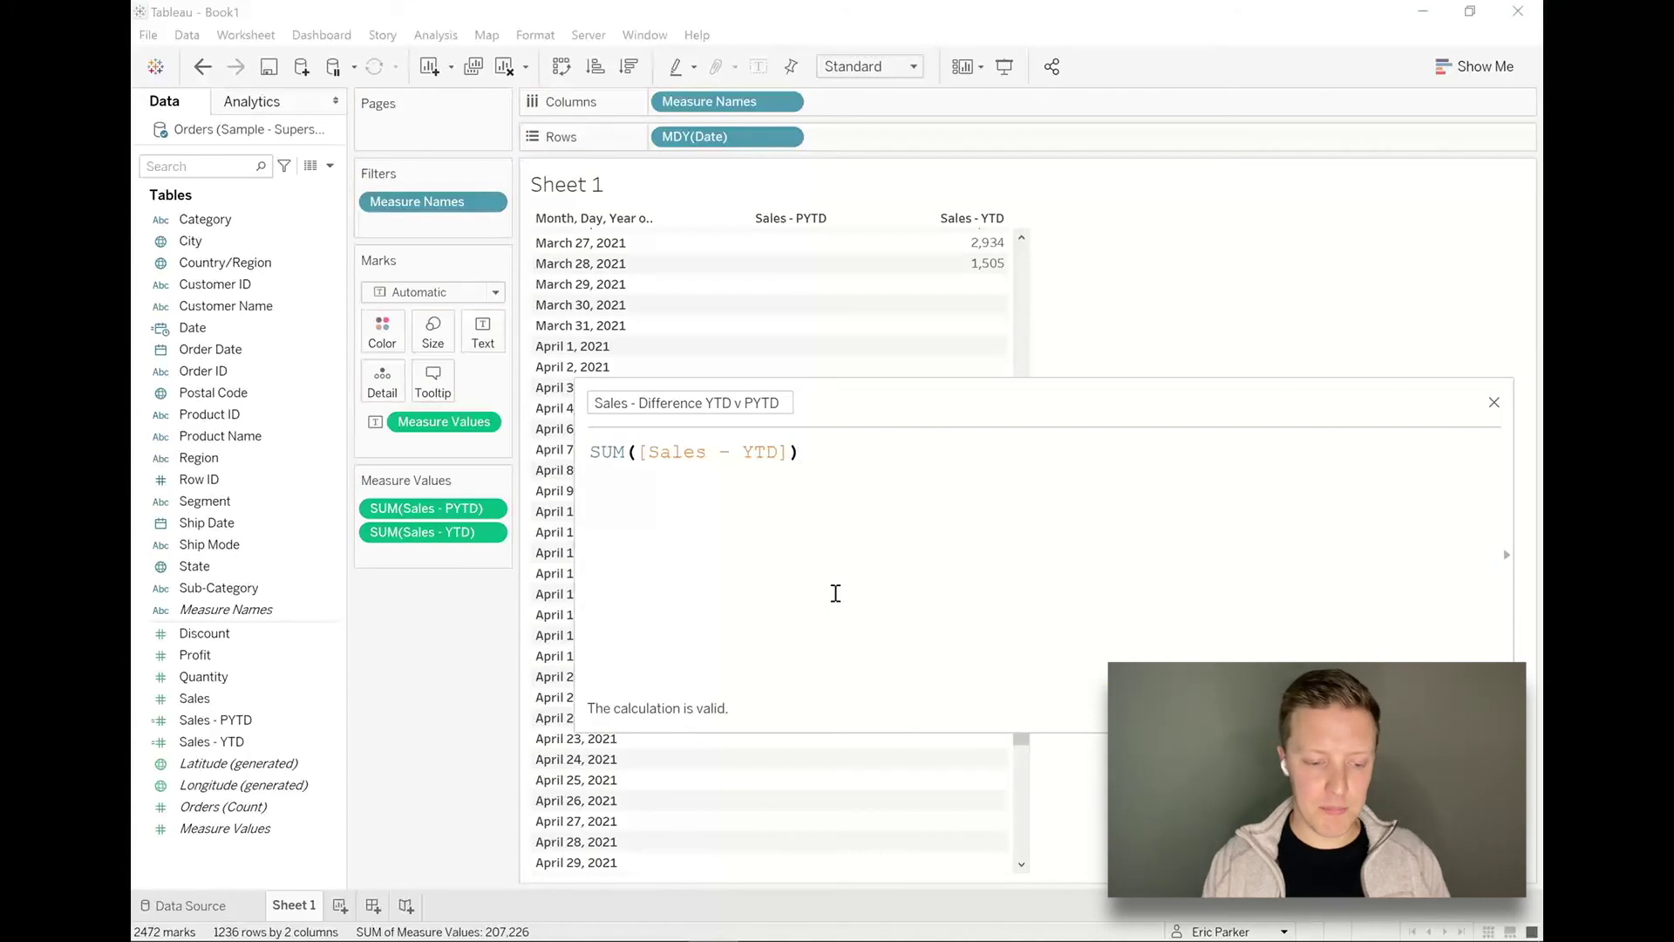
text(-)
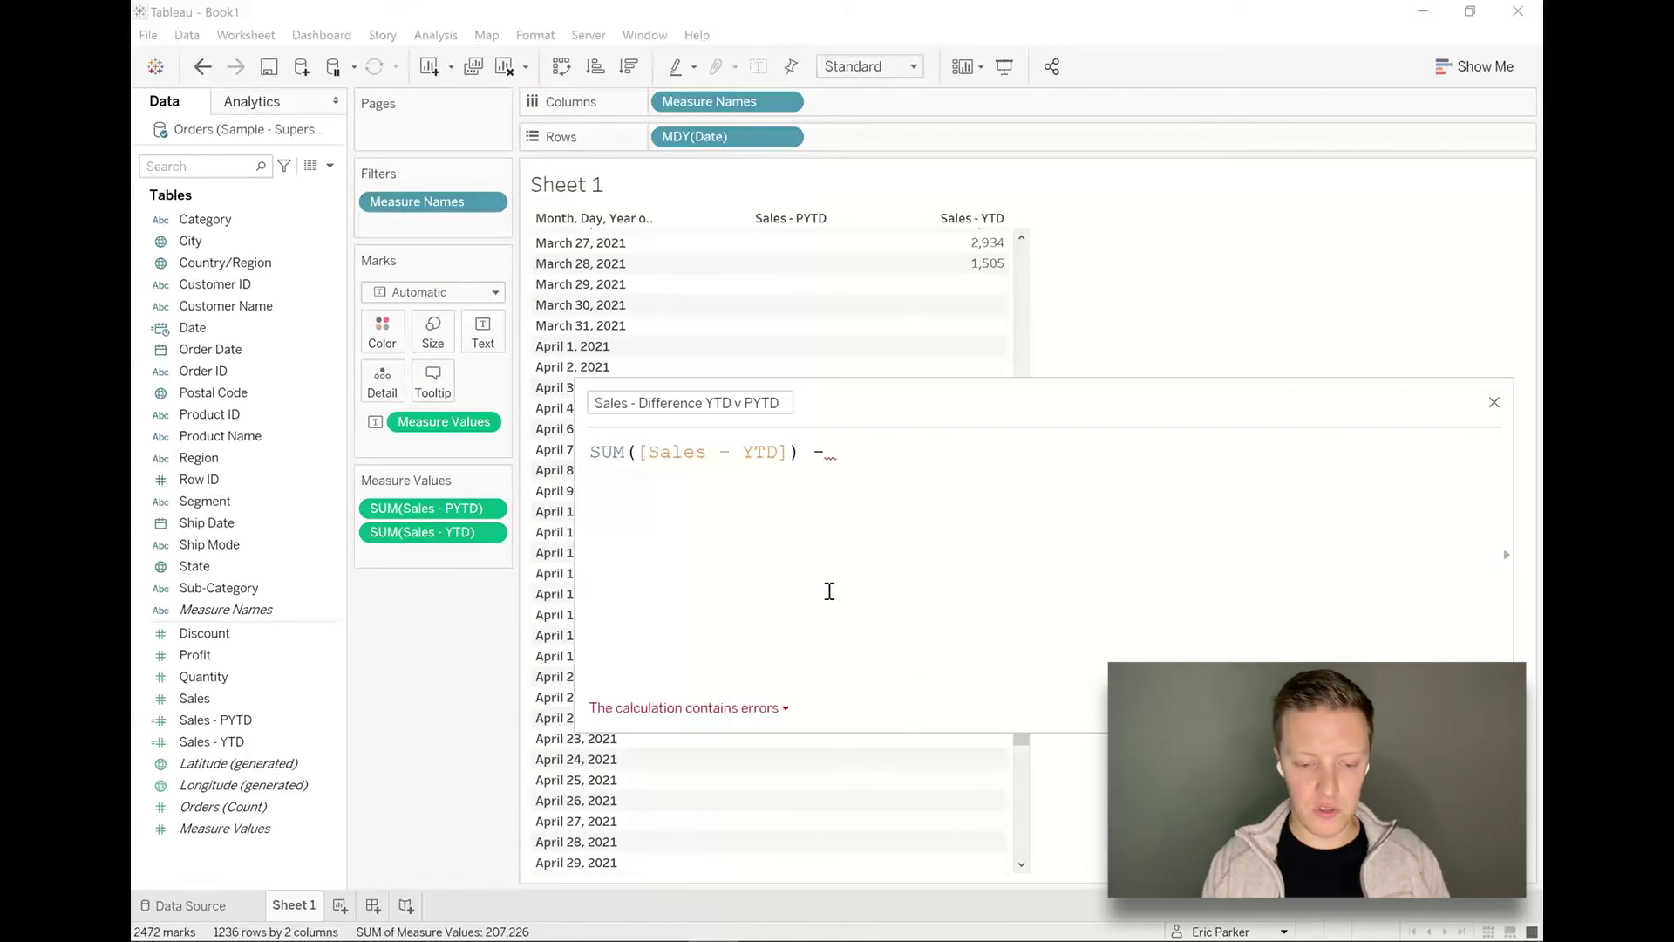
drag(427, 507, 924, 532)
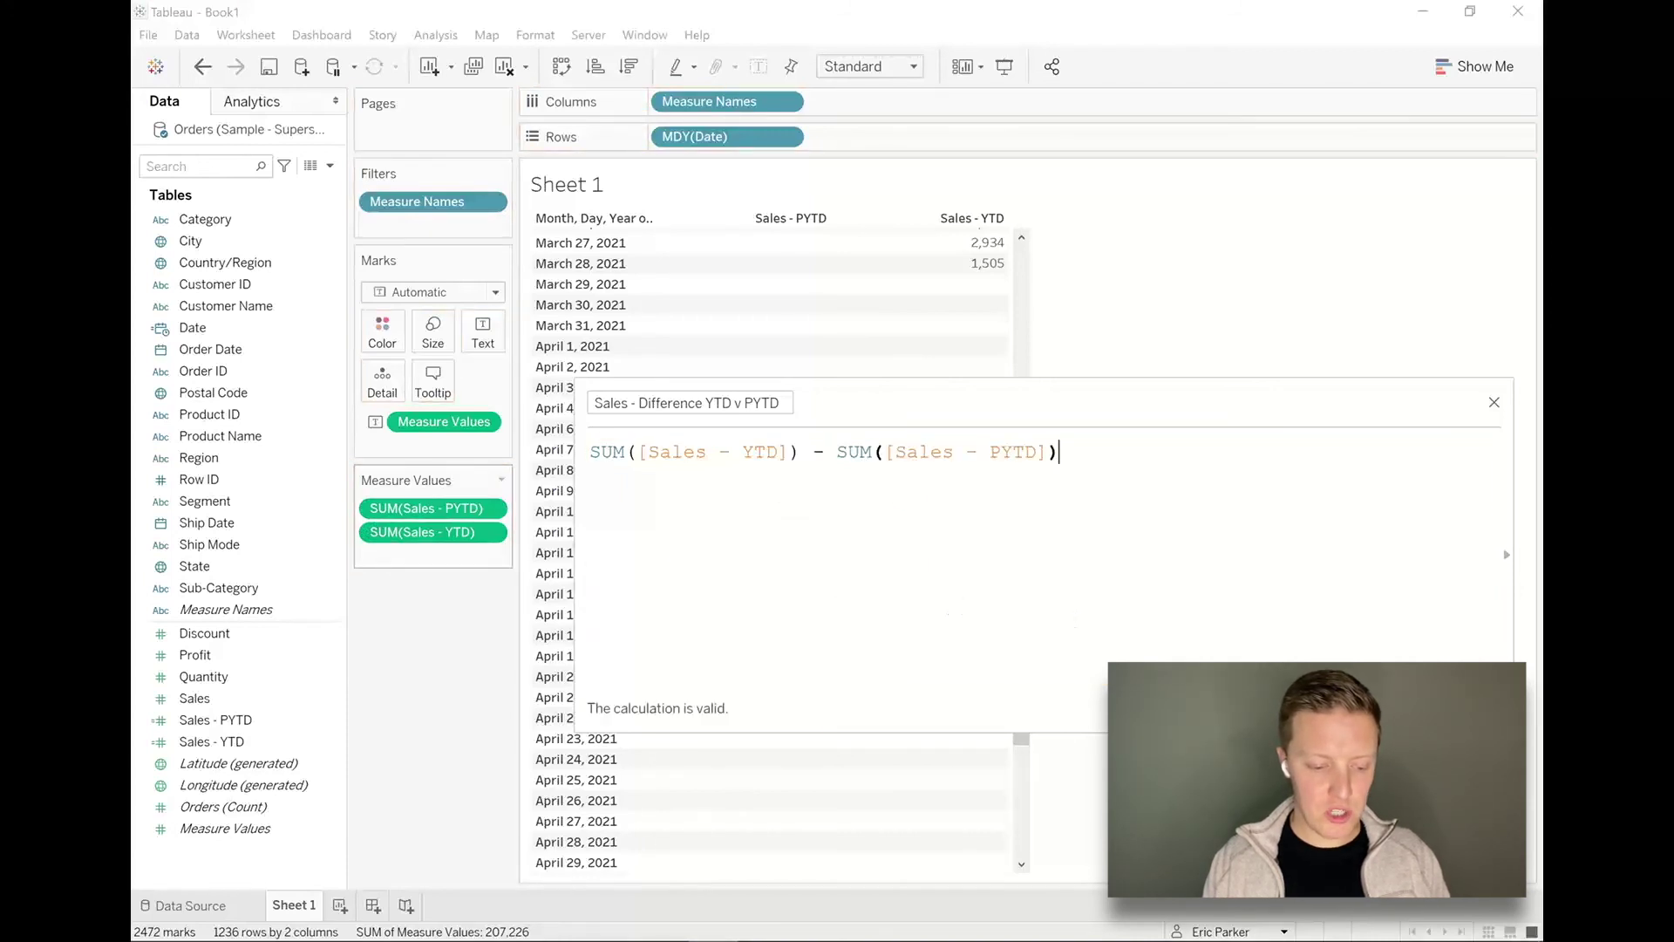
click(1474, 711)
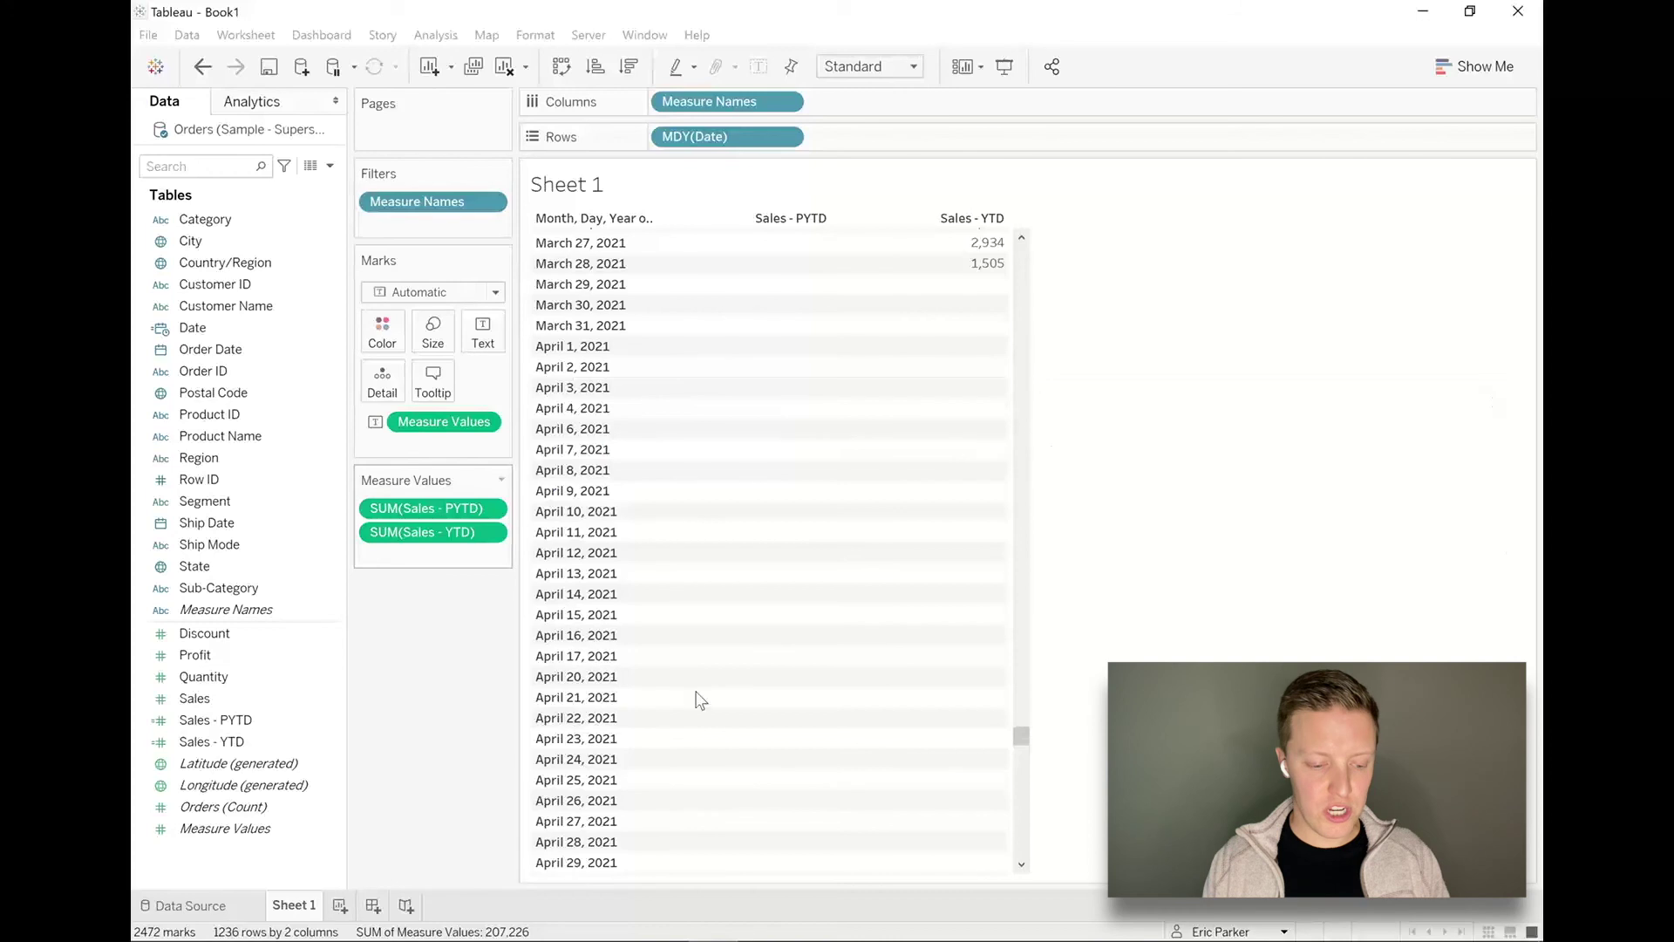
Add Sheet 2 and rename it 'Which regions sales values have grown the most year over year?'
click(339, 907)
double_click(351, 907)
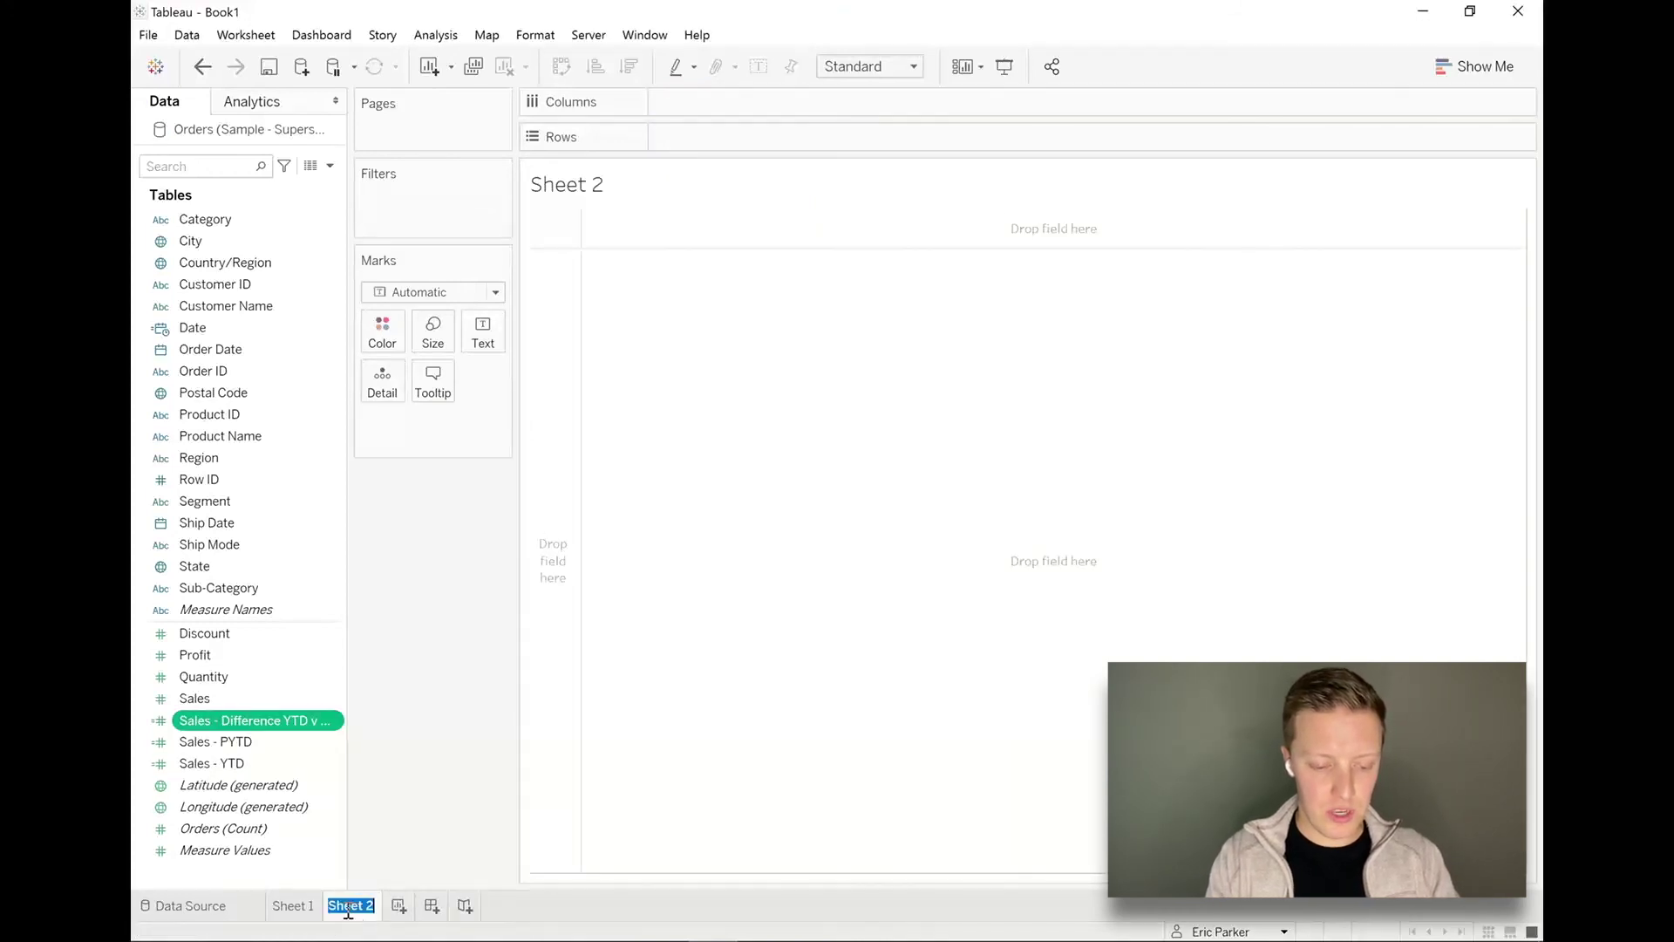
text(Which regio)
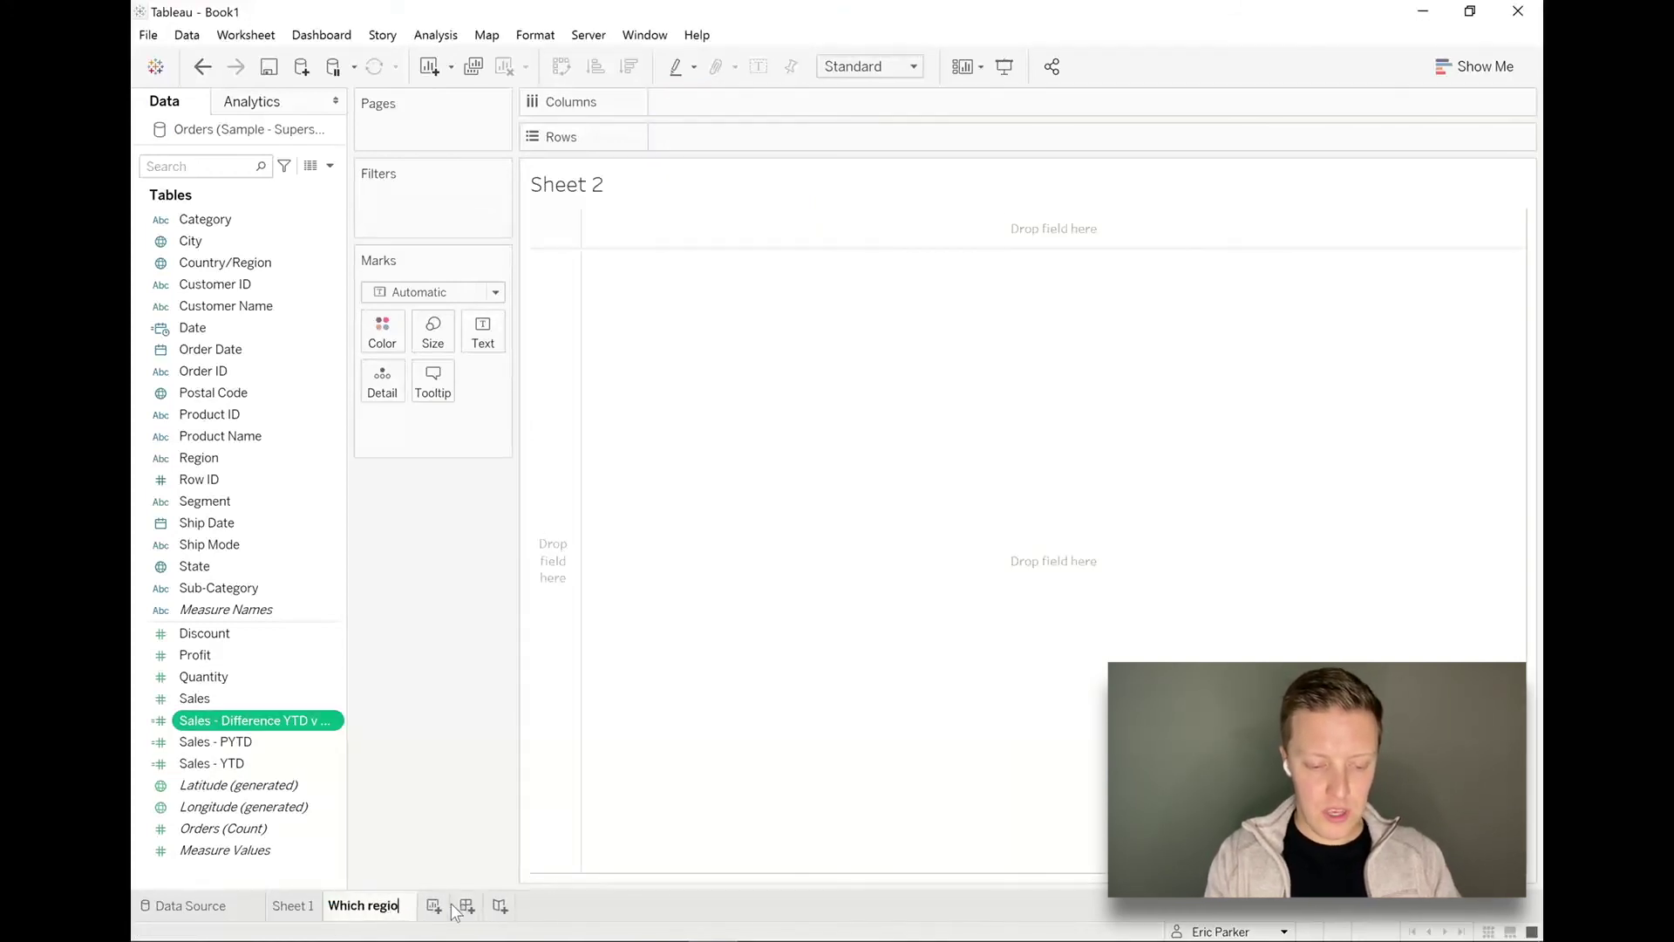
text(ns sales val)
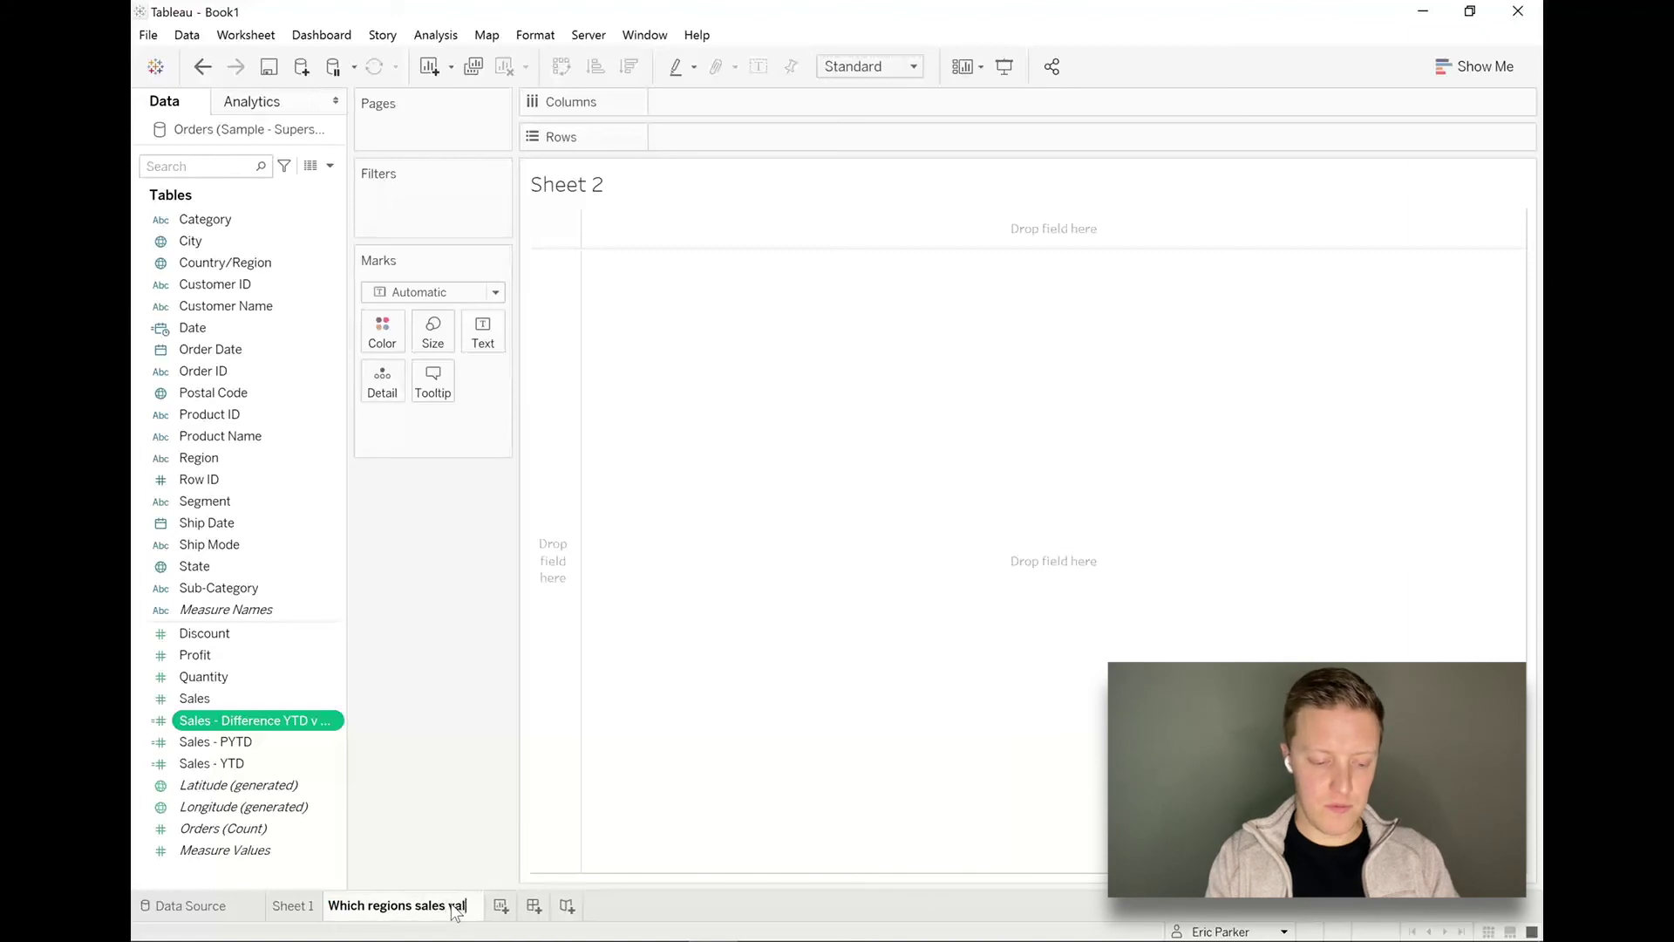
text(ues have grown )
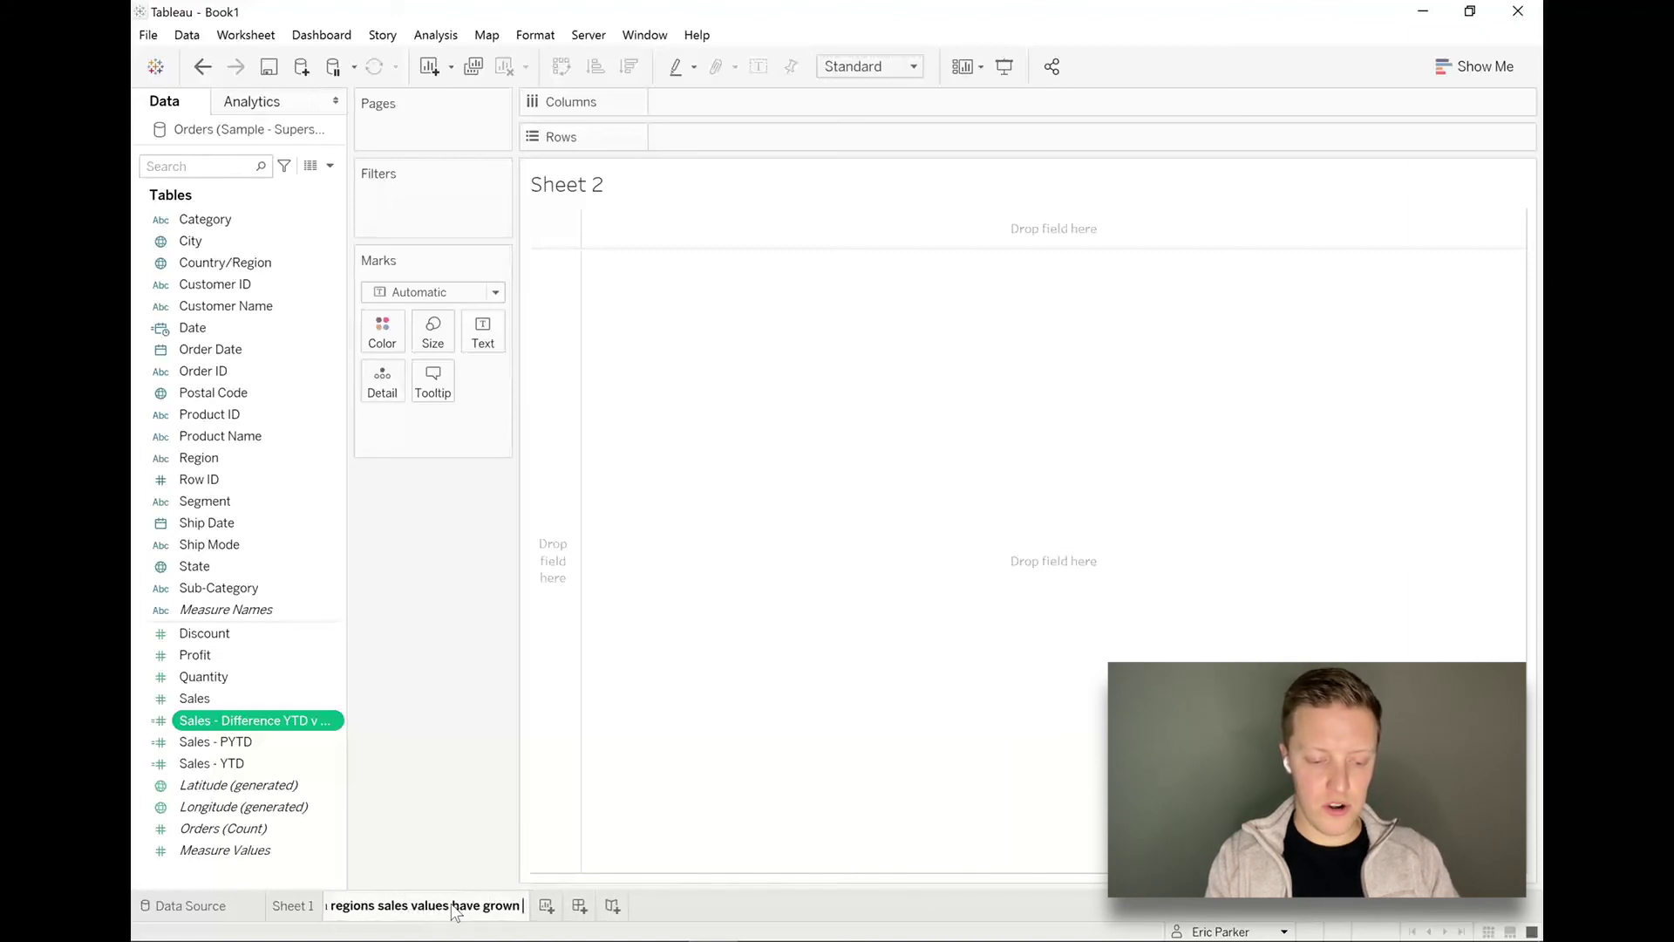
text(the most )
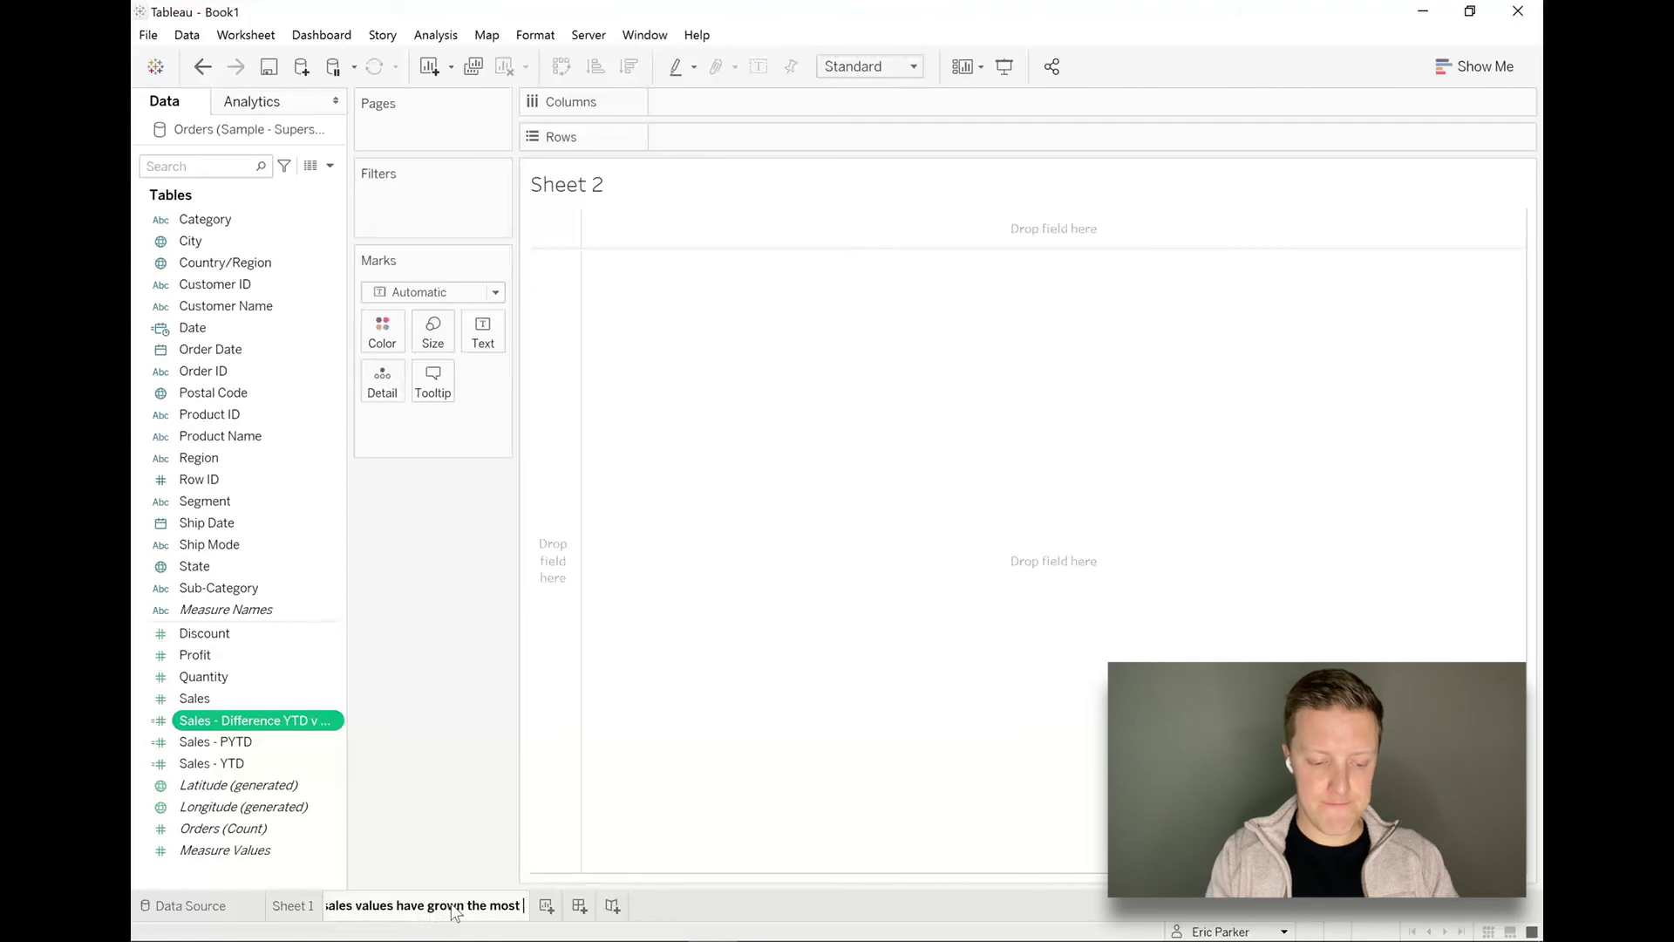
text(year ov)
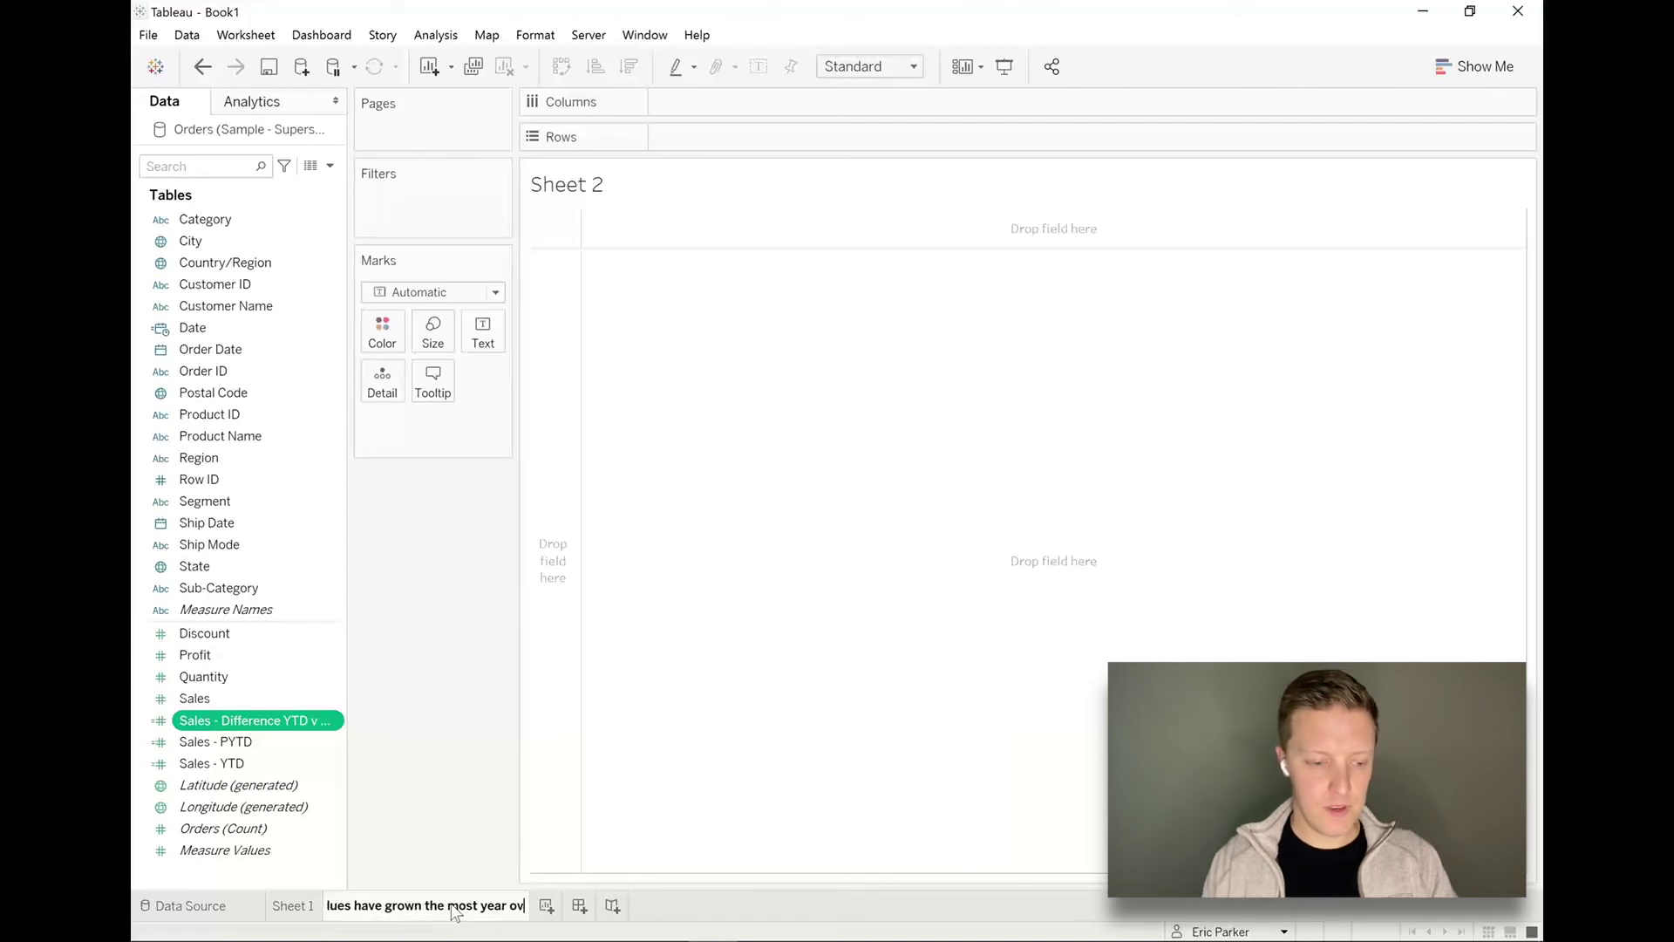
text(er year?)
key(Return)
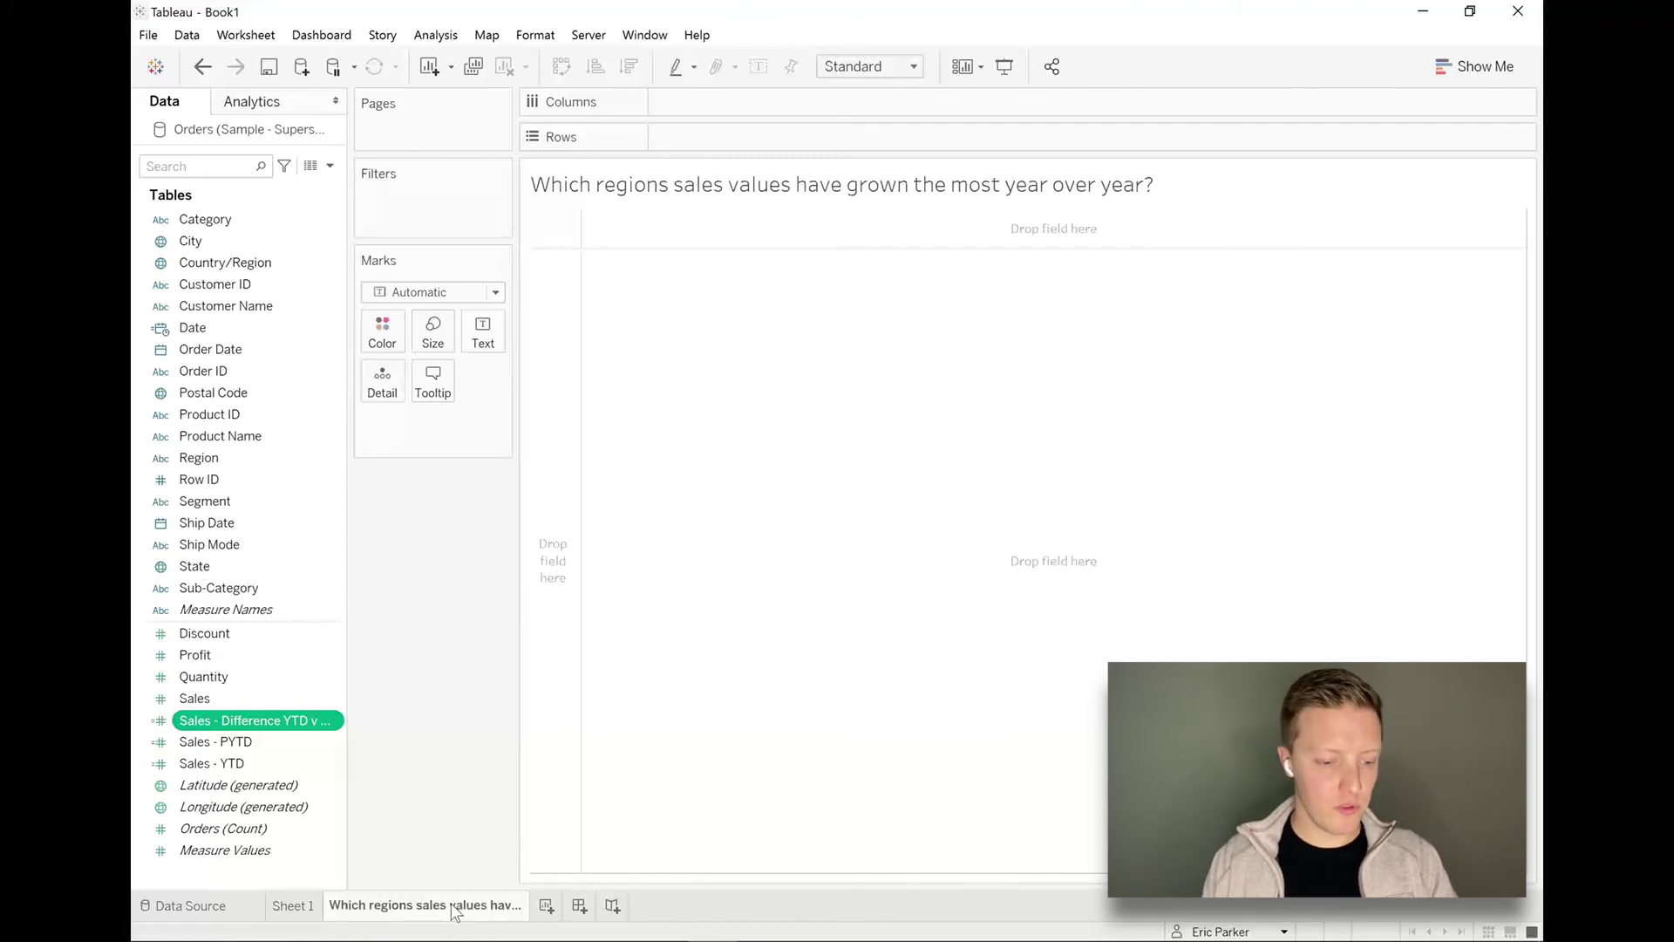
click(225, 459)
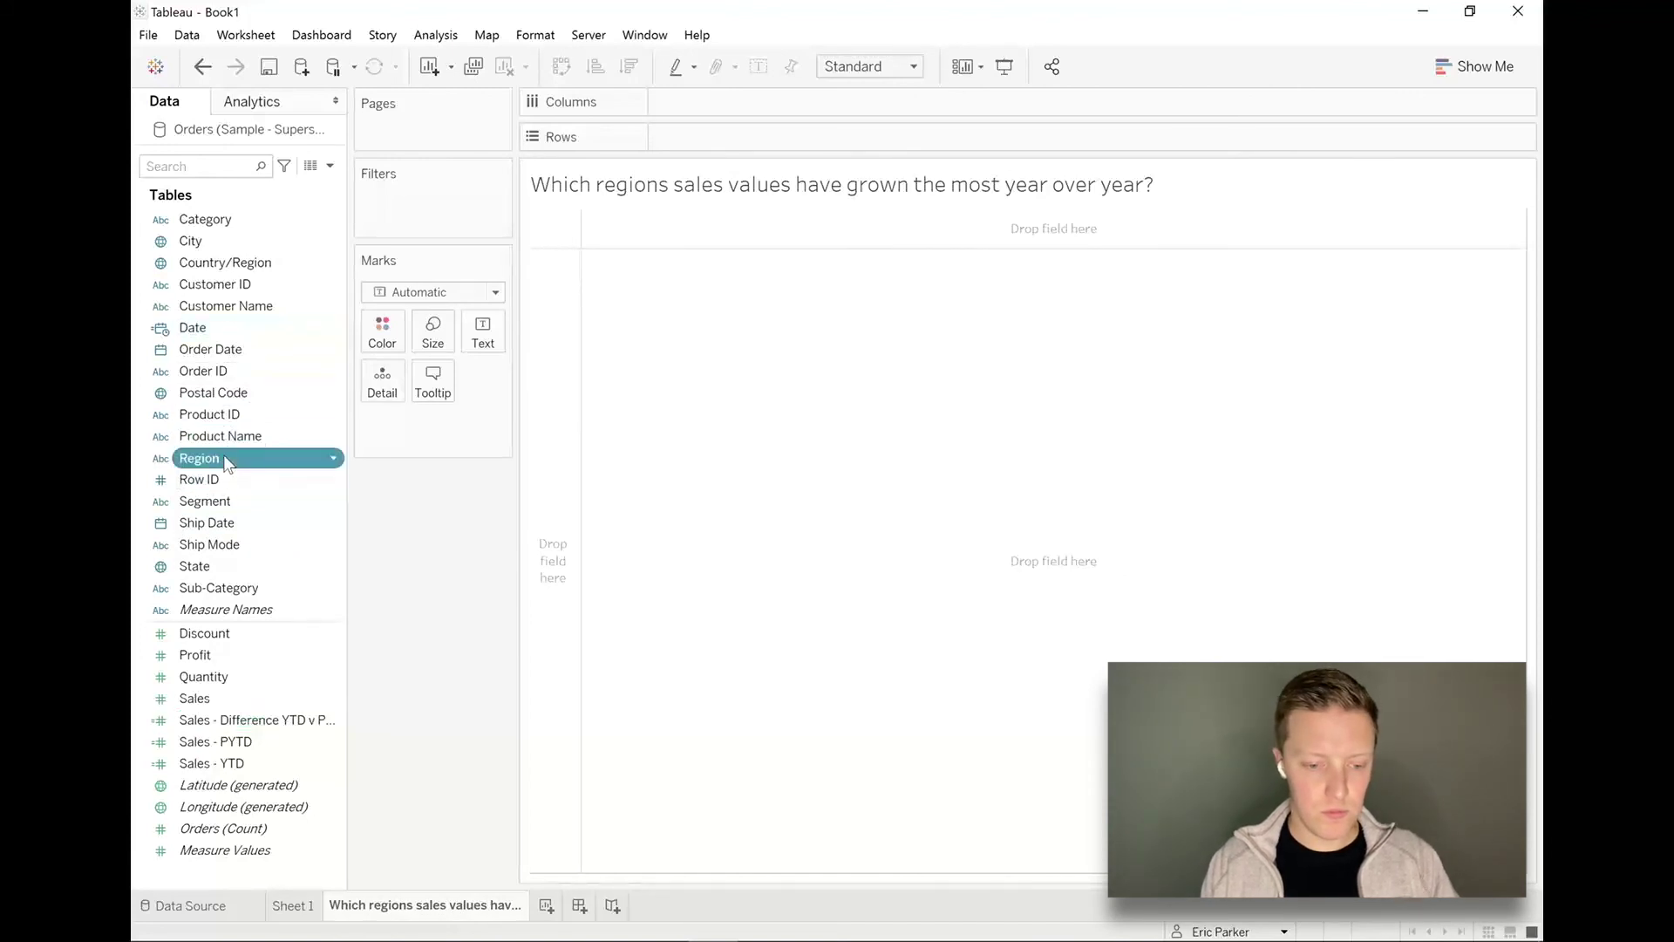
Chart Region on Rows against Sales - Difference YTD v PYTD, coloured by the difference
drag(225, 462, 797, 137)
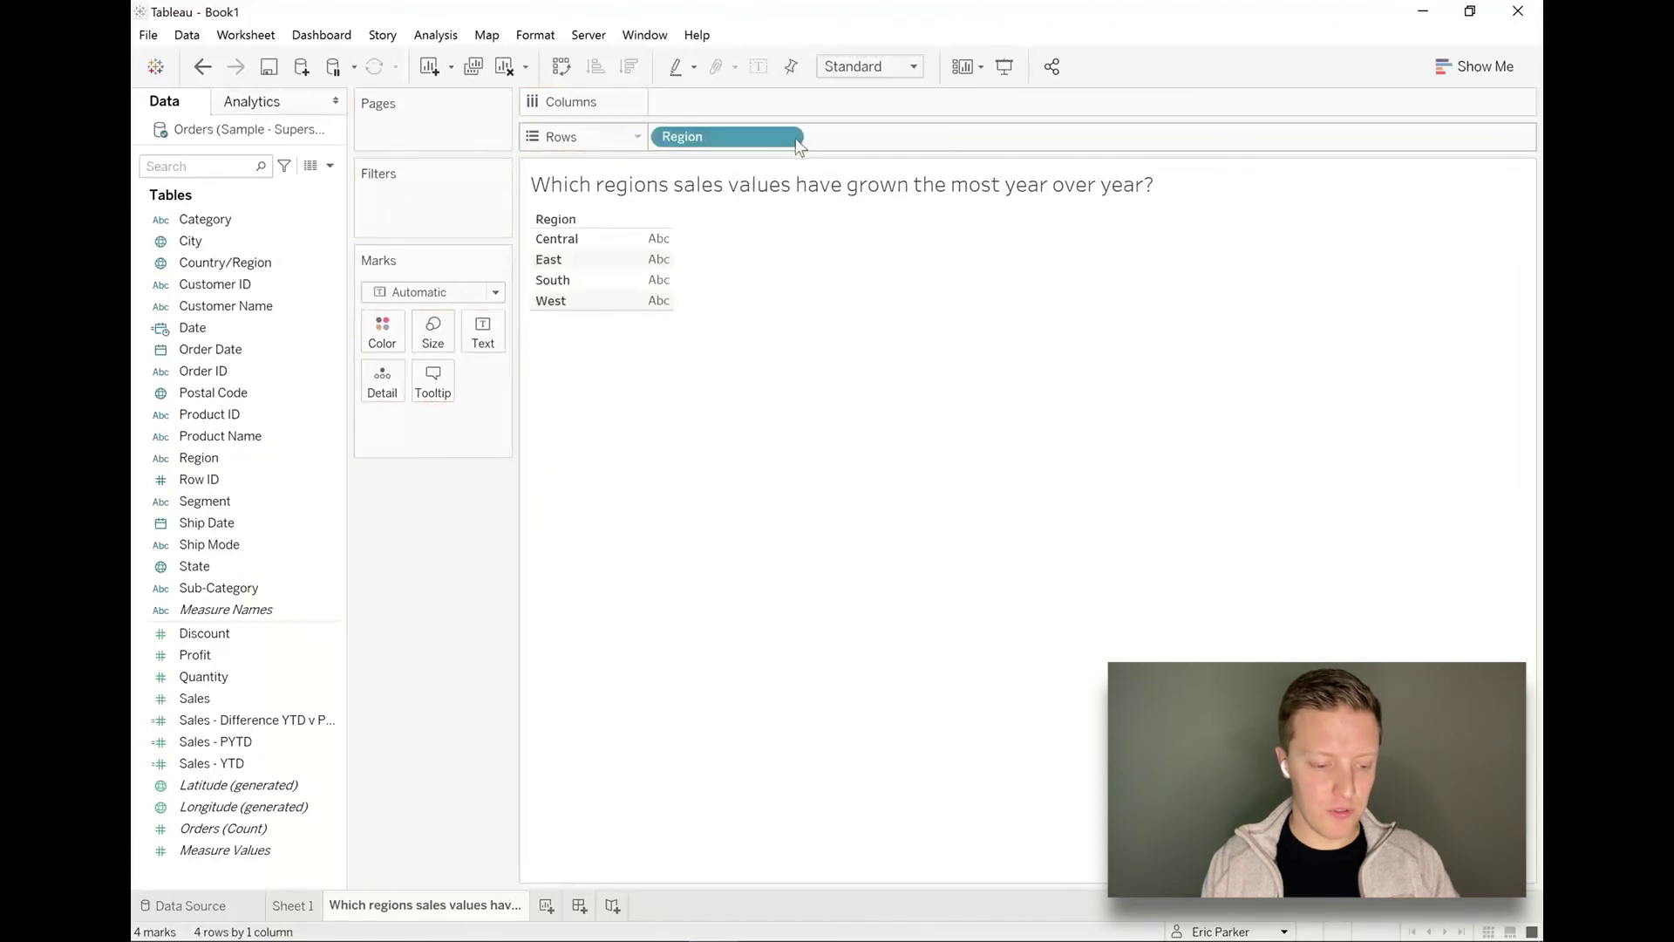
click(237, 747)
click(240, 721)
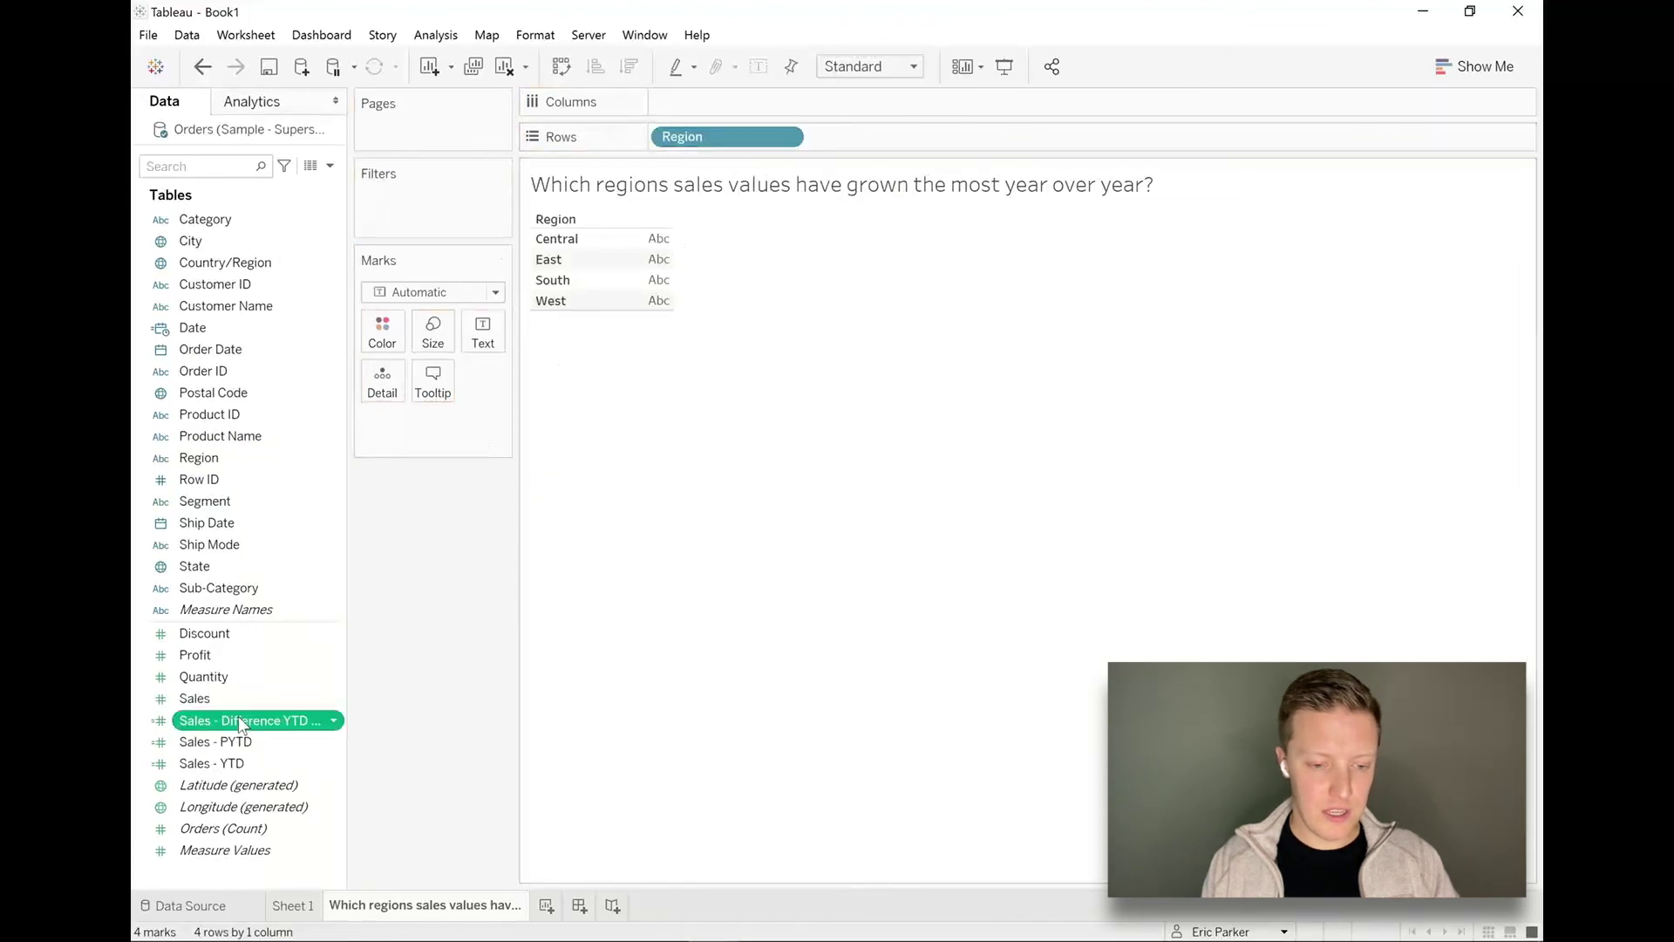
drag(238, 721, 811, 103)
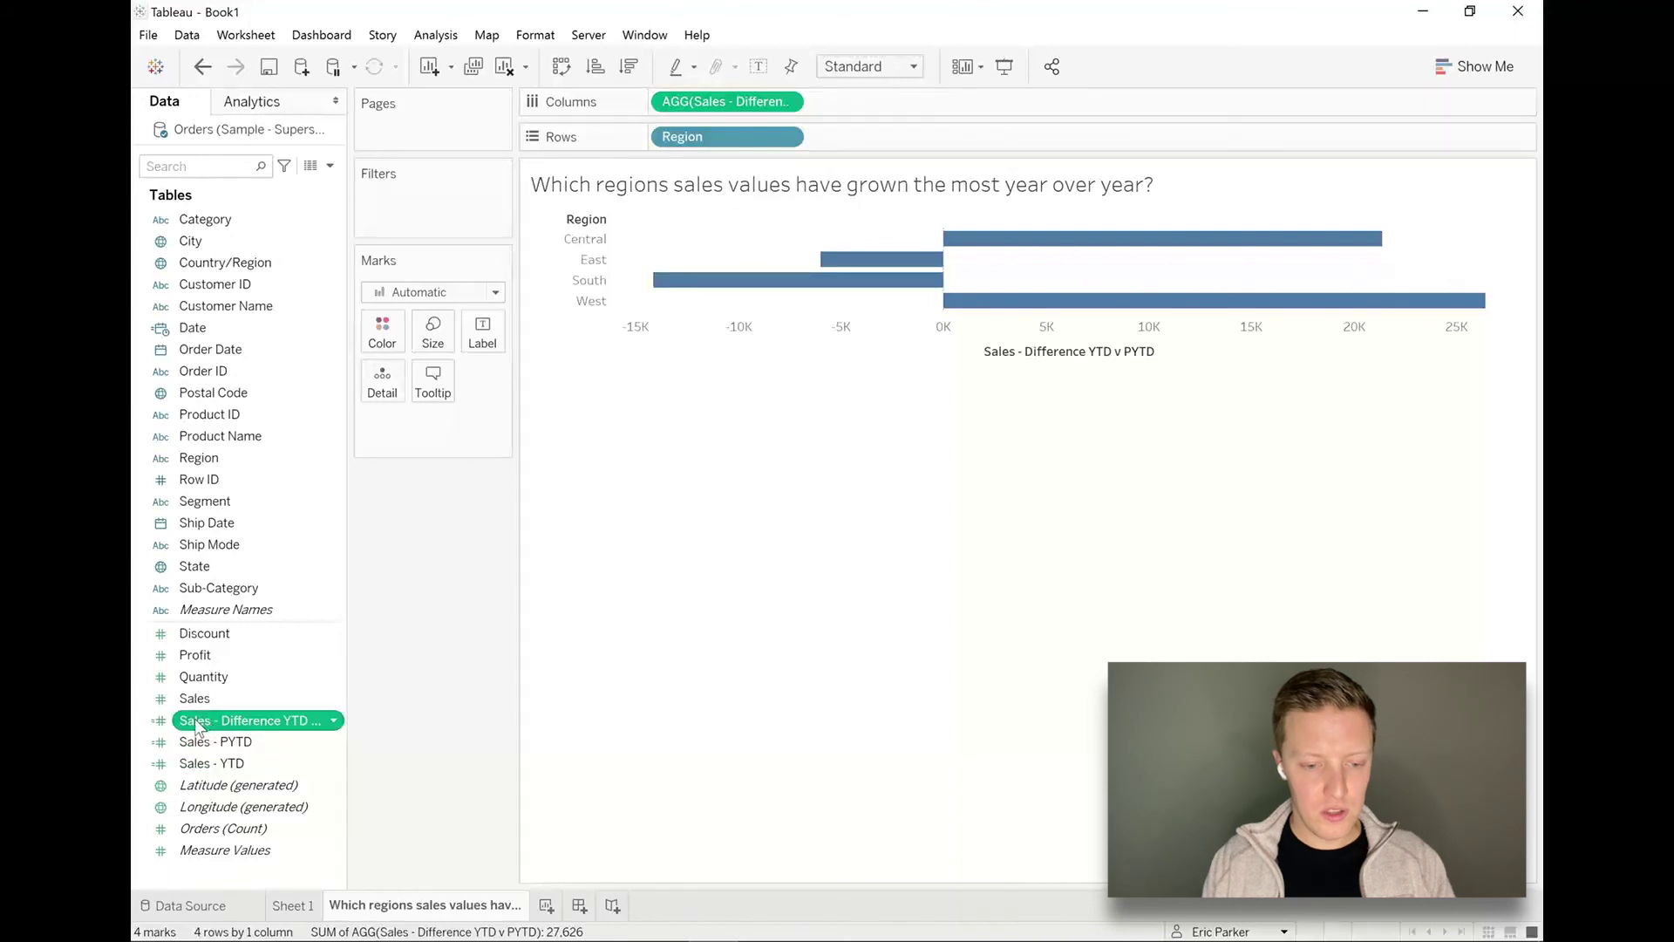
drag(209, 724, 388, 334)
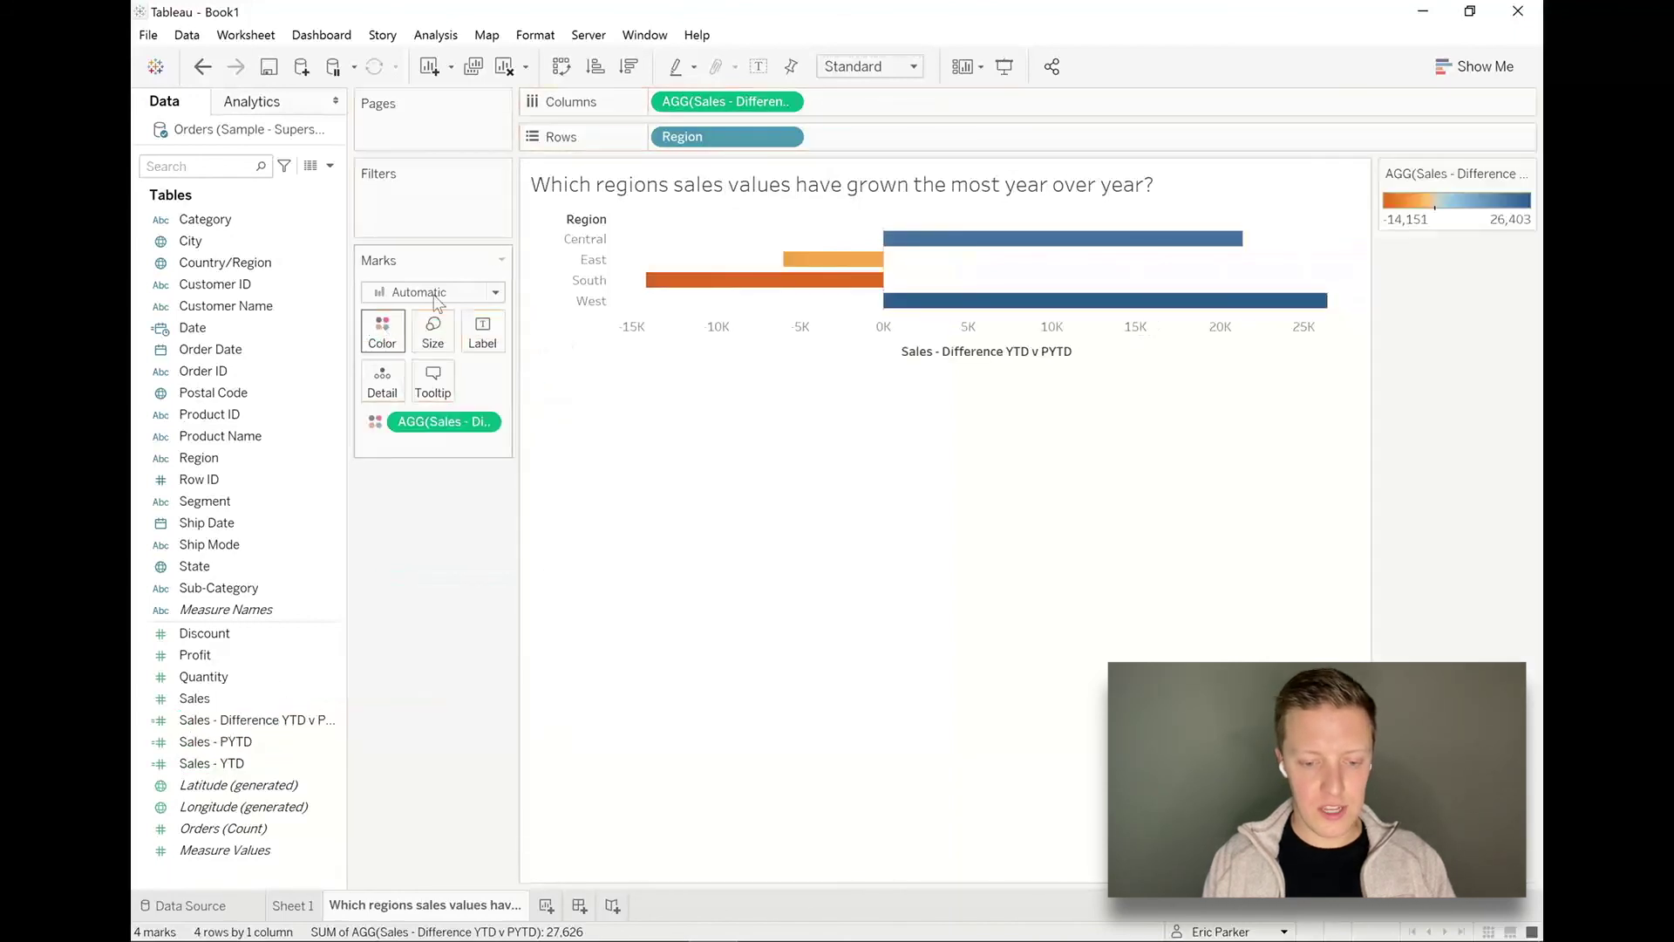
Sort the region bars descending by sales difference: West, Central, East, then South
click(629, 67)
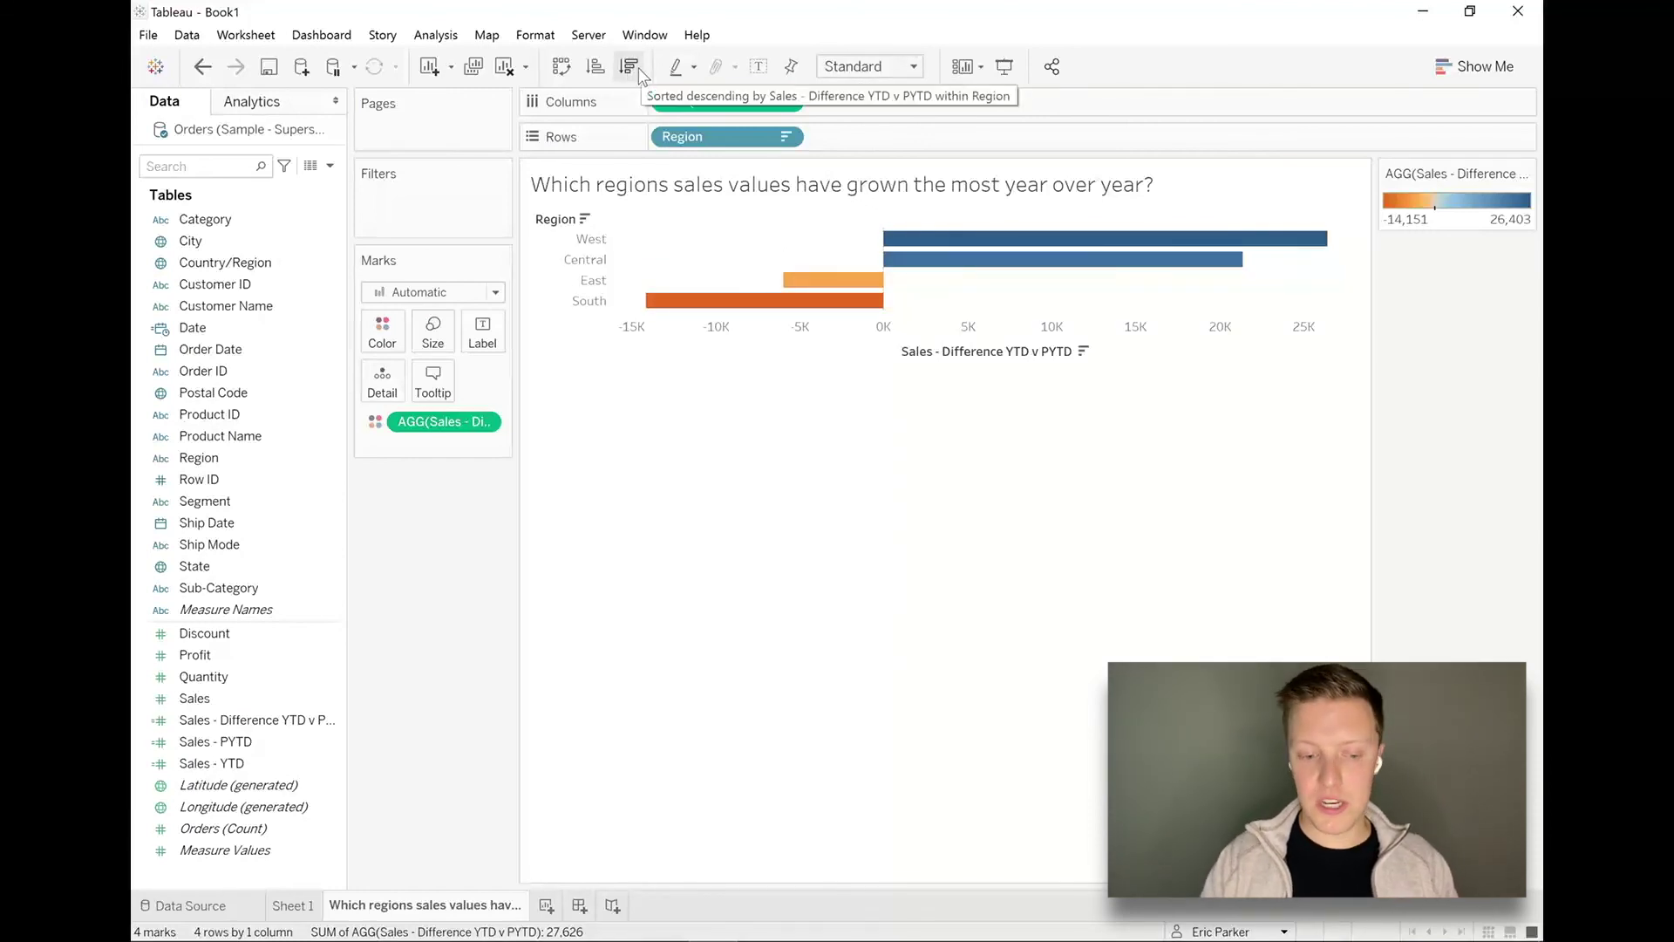
mouse_move(952, 246)
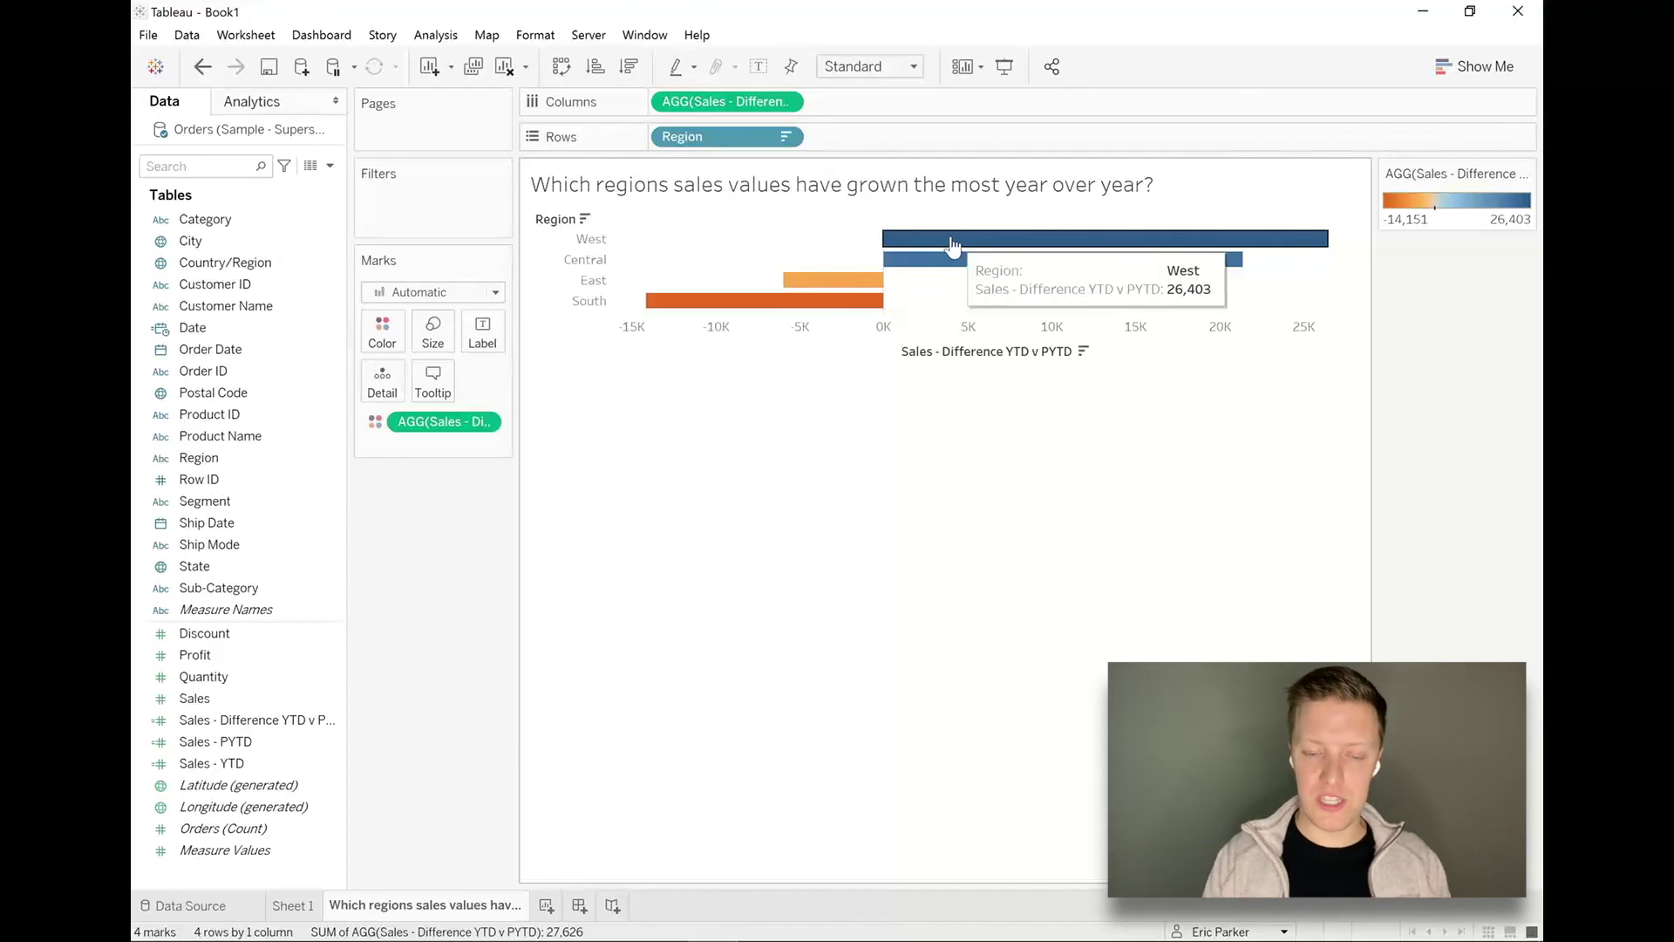
mouse_move(838, 312)
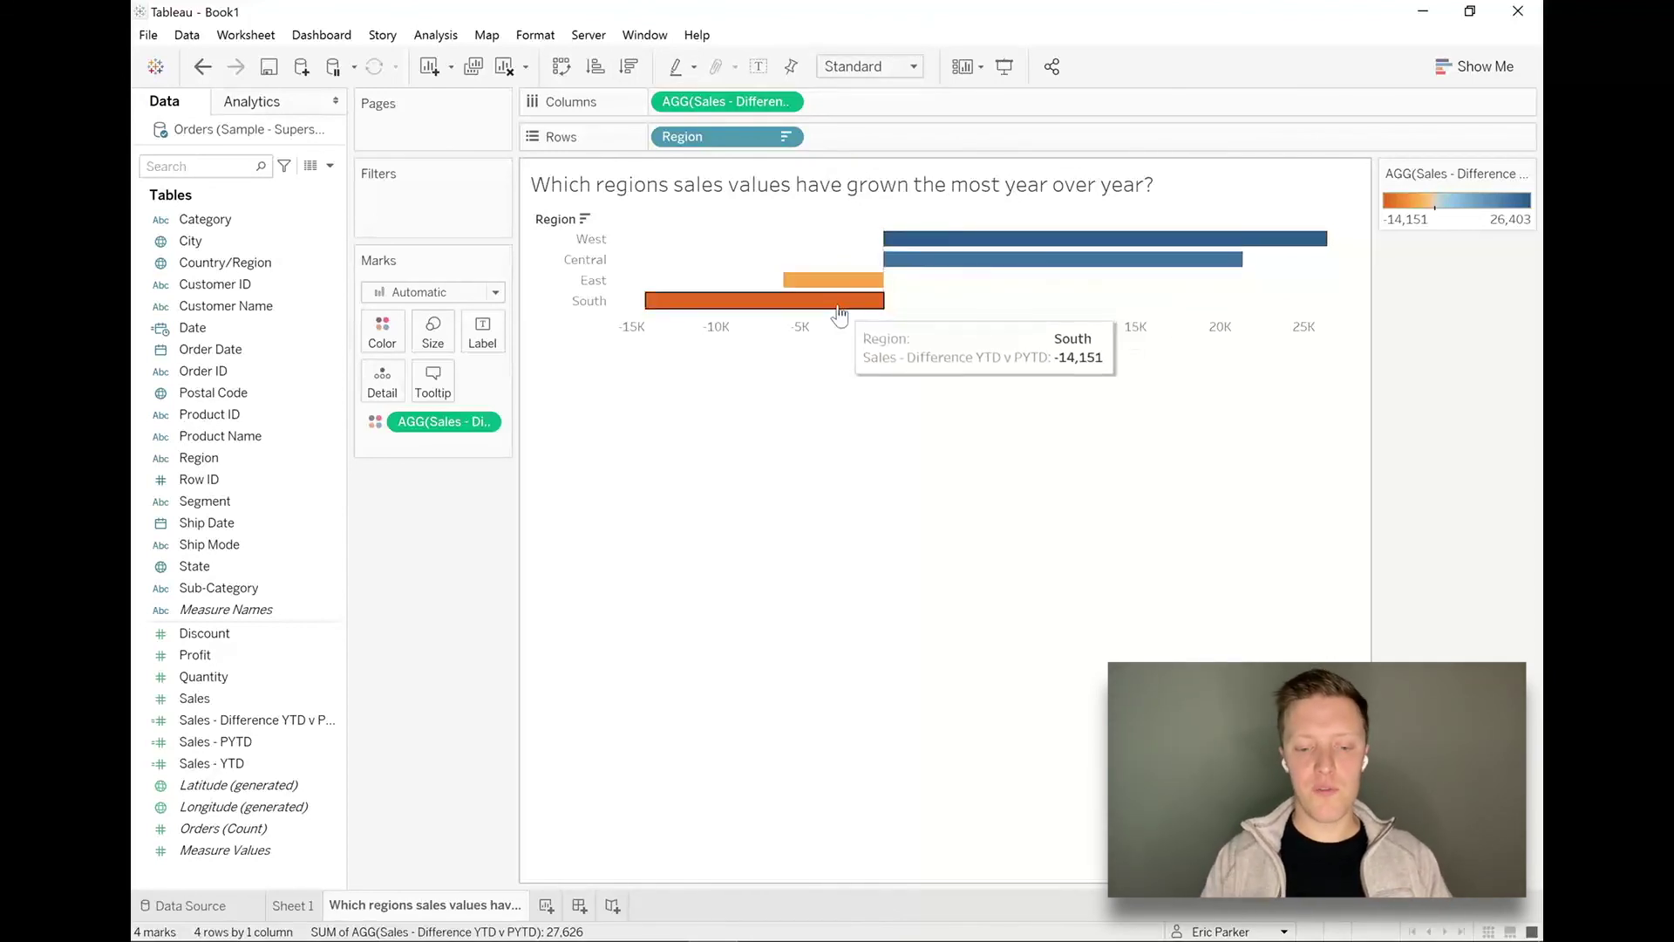